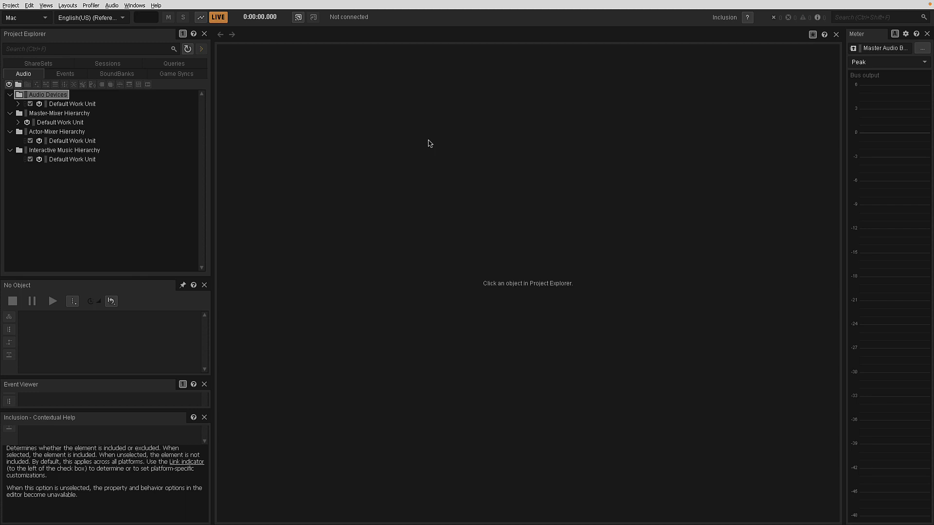
Switch to the Cube Music folder in Finder and look over the wave files inside the Explore folder.
key(ctrl+Right)
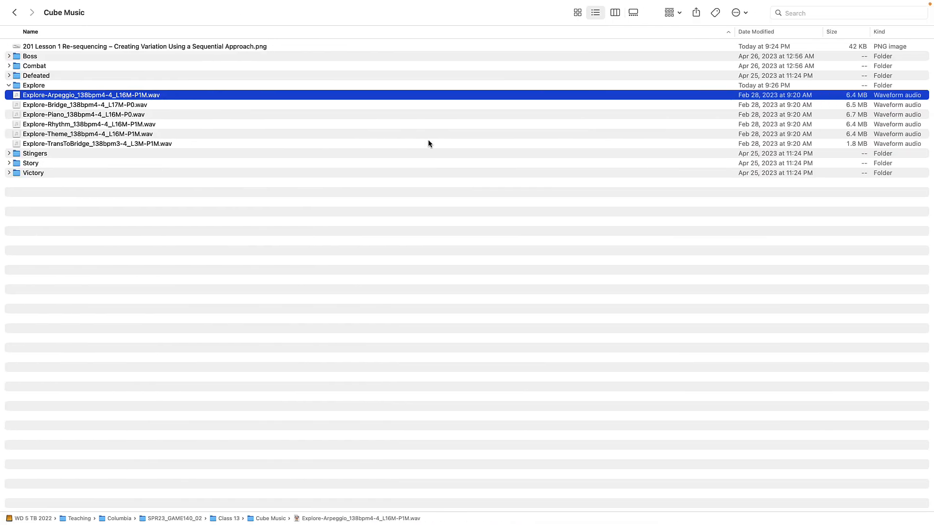
click(112, 146)
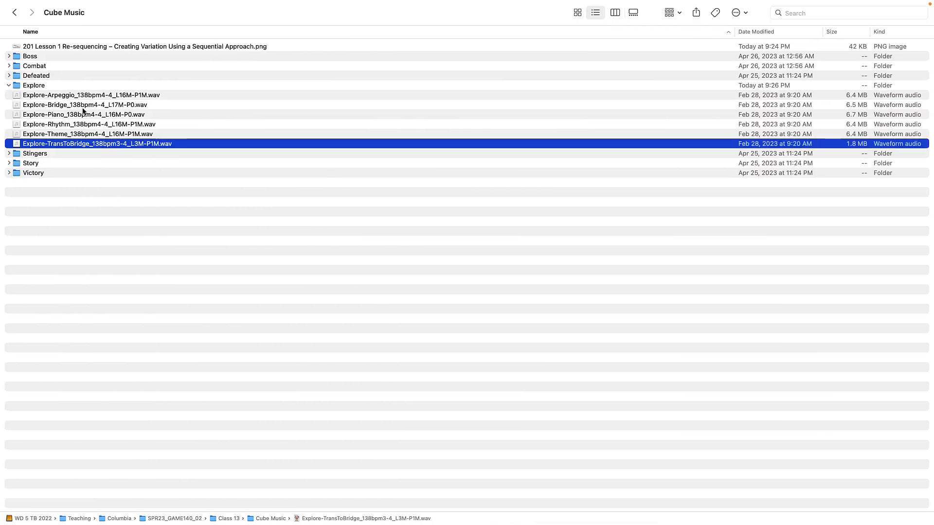
click(95, 96)
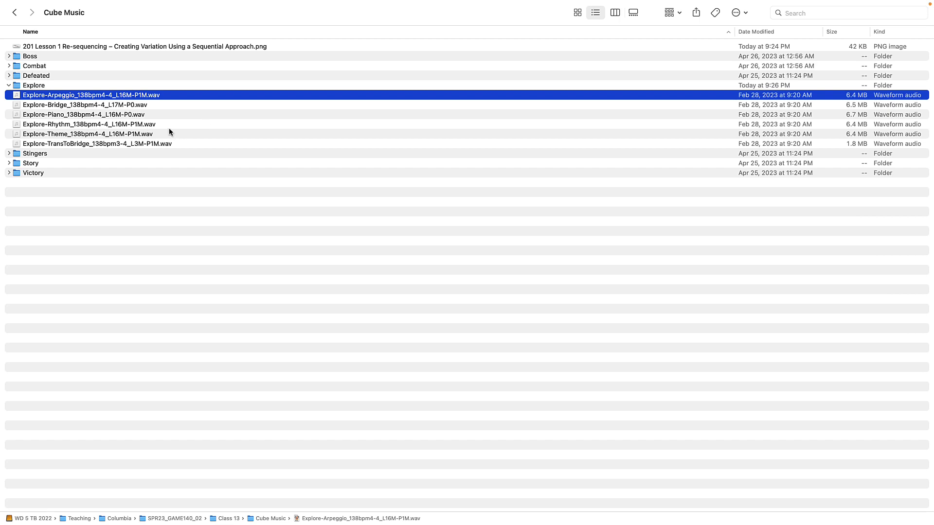
shift+click(54, 146)
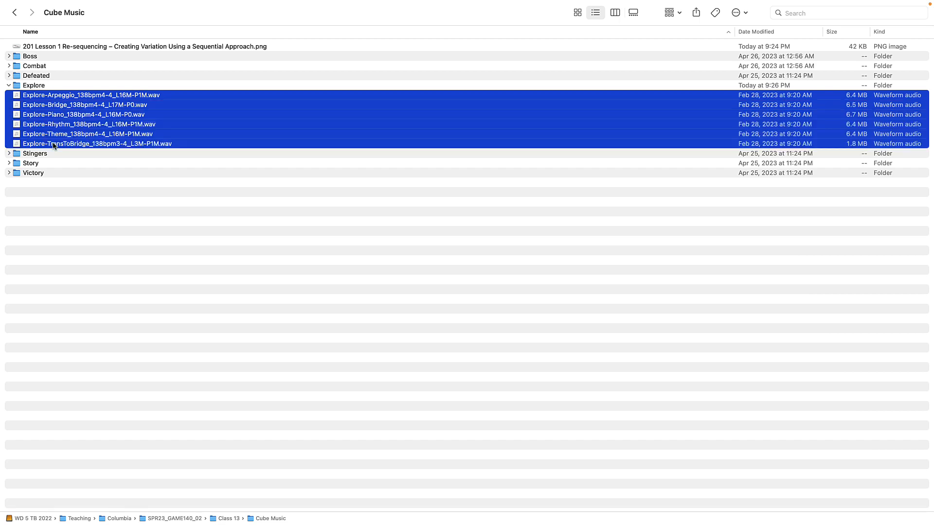
click(122, 182)
click(47, 97)
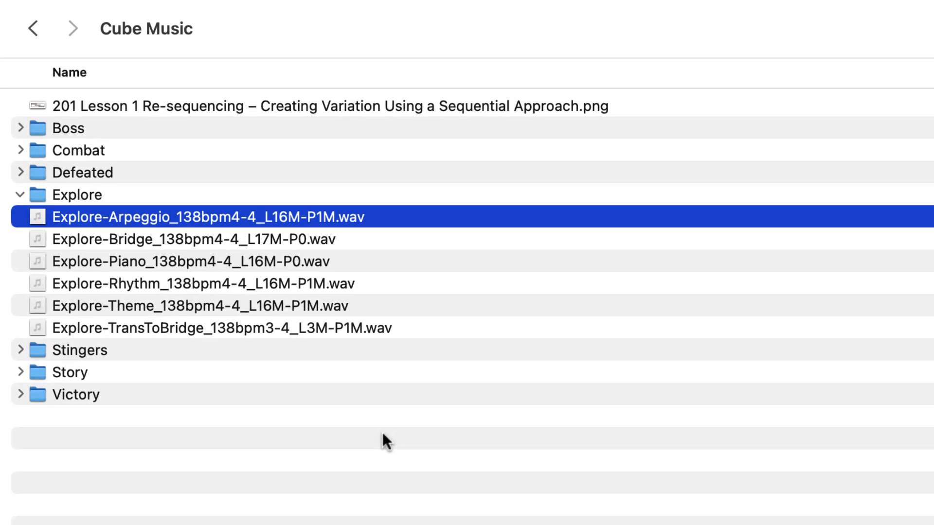
key(Down)
key(Down)
key(Down)
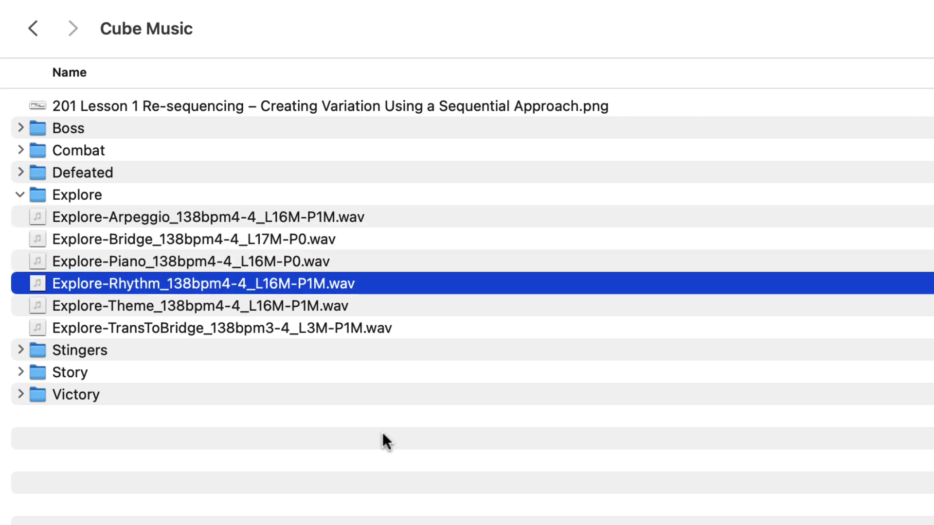
key(Down)
key(Up)
key(Up)
key(Up)
key(Up)
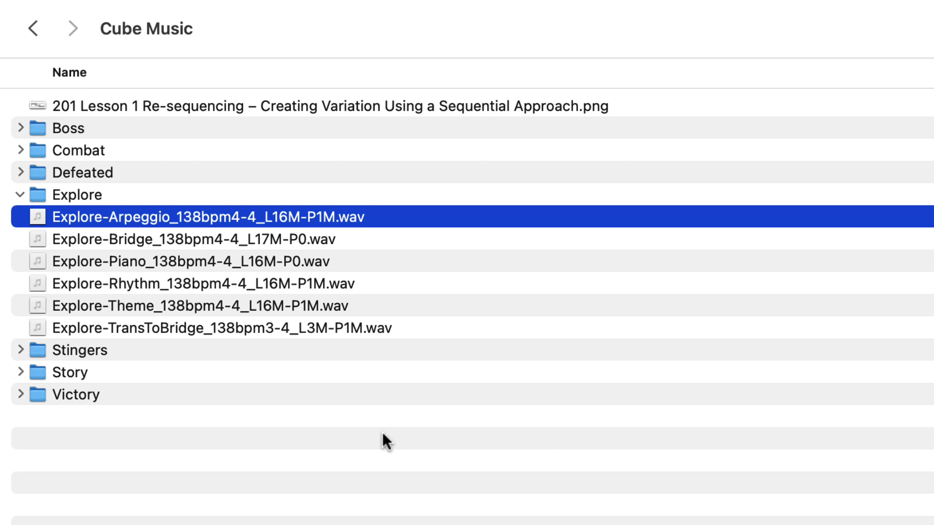
Open the Explore-Arpeggio file name for editing and examine the tempo part of the name.
key(Return)
key(Left)
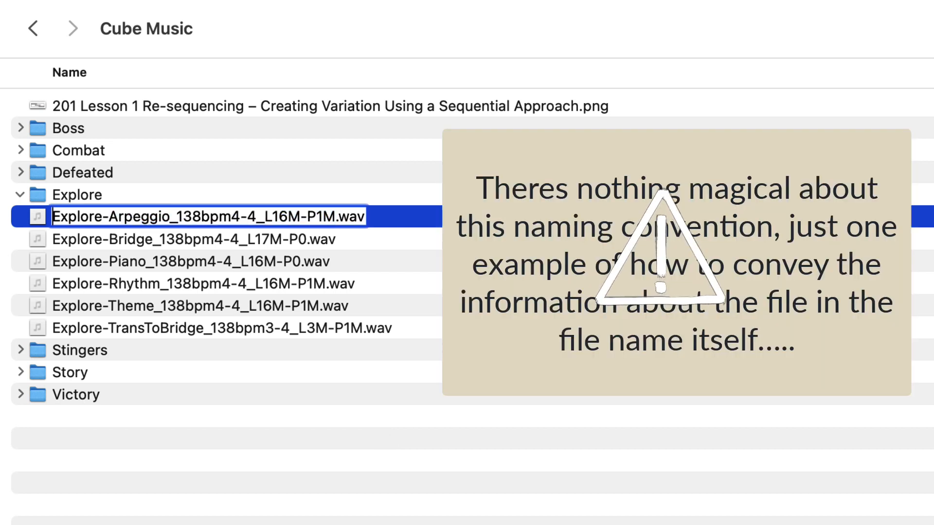
key(Right)
key(Right)
key(Right)
key(Right)
key(Right)
key(Right)
key(Right)
key(Right)
key(Right)
key(Right)
key(Right)
key(Right)
key(Right)
key(Right)
key(Right)
key(Right)
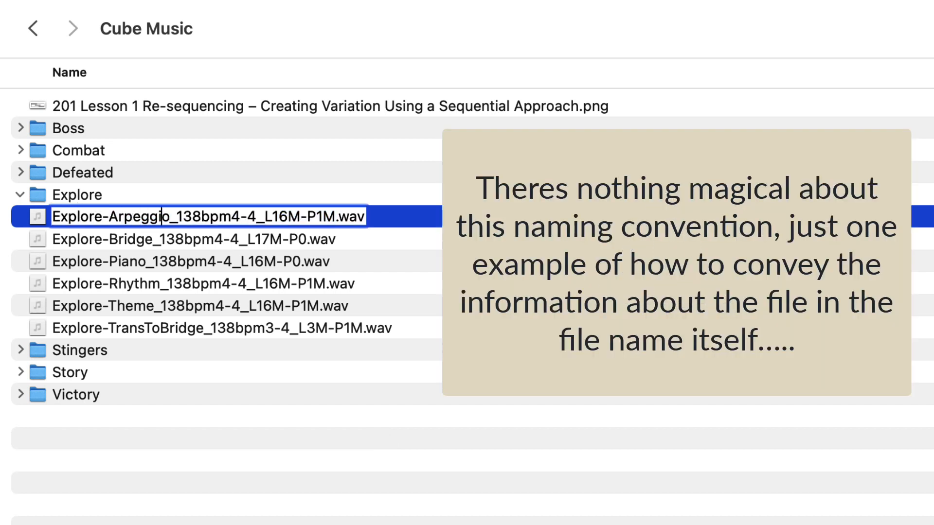
key(shift+Right)
key(shift+Right)
key(shift+Right)
key(shift+Right)
key(shift+Right)
key(shift+Right)
key(shift+Right)
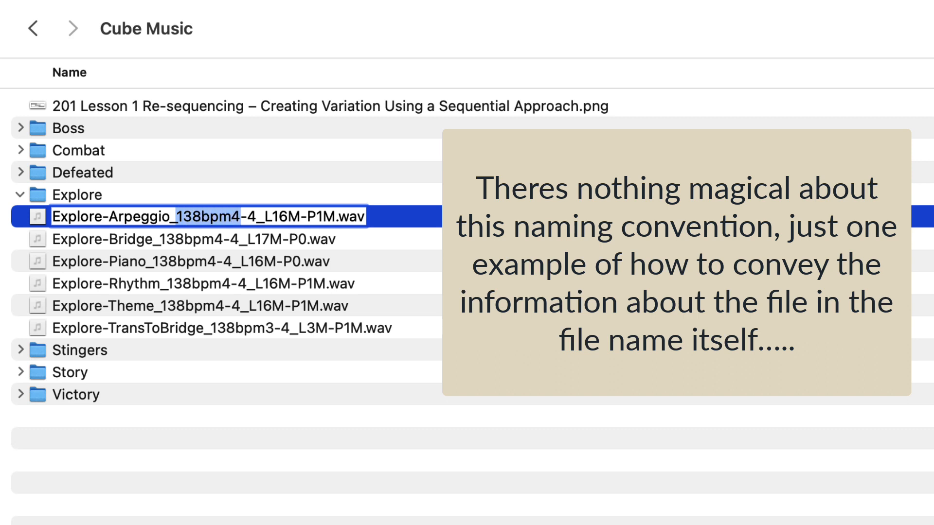
Examine the time signature part of the Explore-Arpeggio file name.
key(Left)
key(Right)
key(alt+Right)
key(Left)
key(shift+Right)
key(shift+Right)
key(shift+Right)
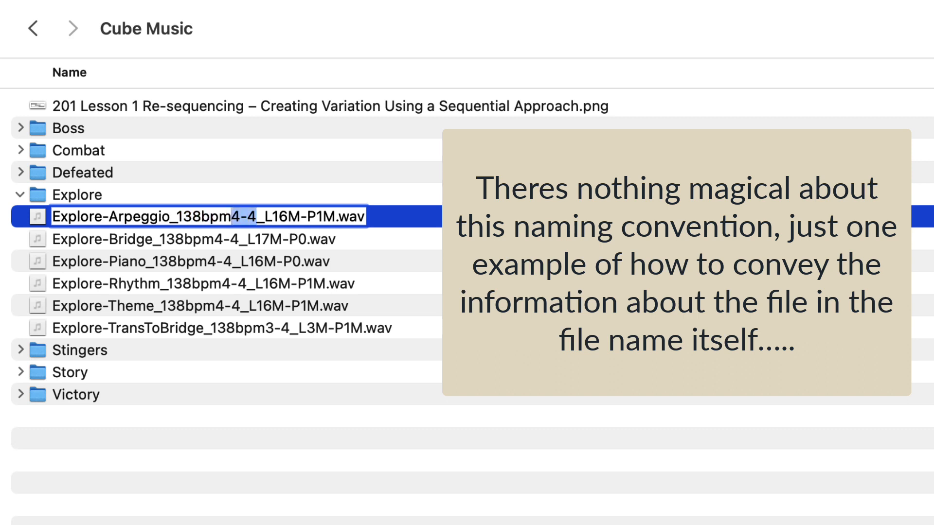
key(Right)
key(Right)
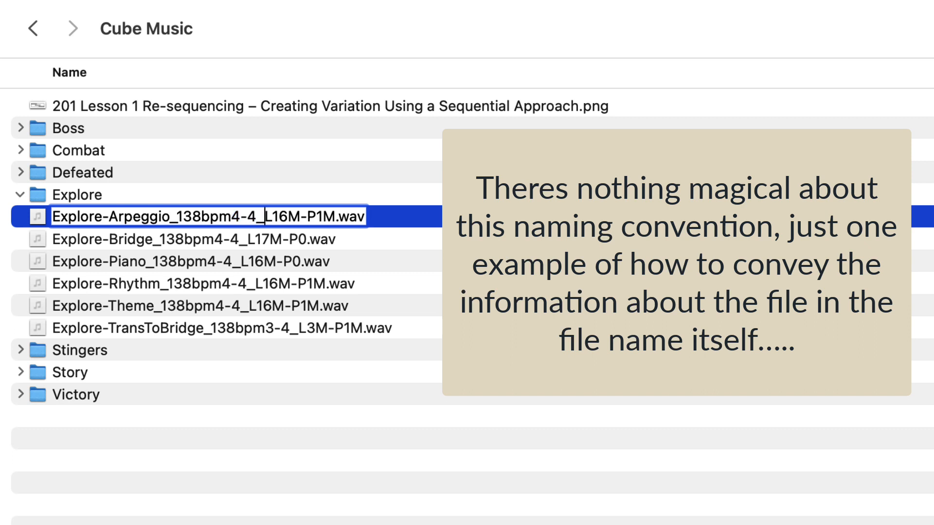
Examine the length and remaining part of the Explore-Arpeggio file name, leaving the name as it is.
key(shift+Right)
key(Right)
key(shift+Right)
key(shift+Right)
key(shift+Right)
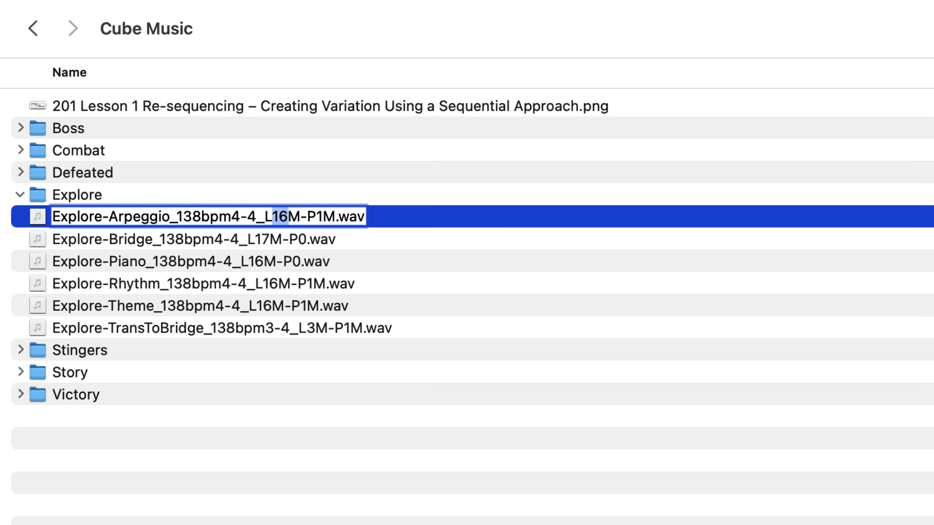
key(Right)
key(Right)
key(Right)
key(Right)
key(Right)
key(Return)
Go through the other Explore files and compare how their names are built.
key(Down)
key(Down)
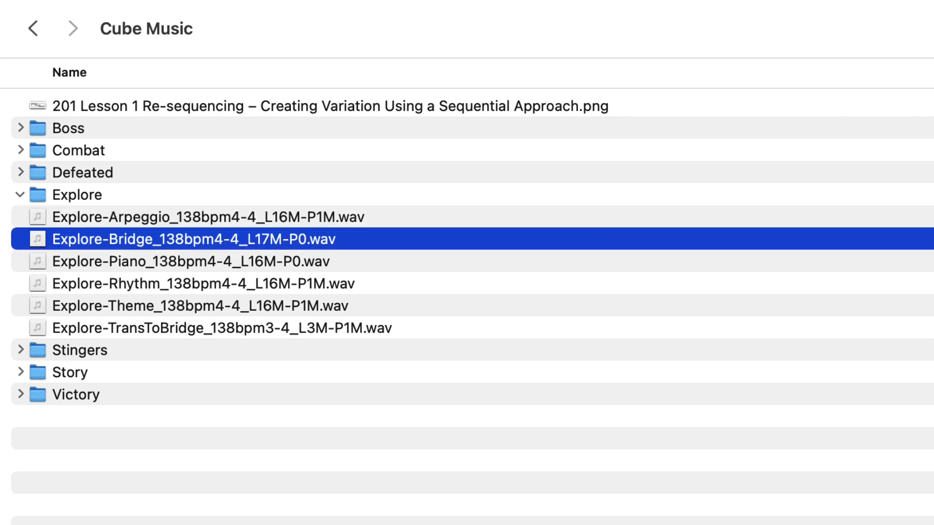
key(Up)
key(Up)
key(Down)
key(Down)
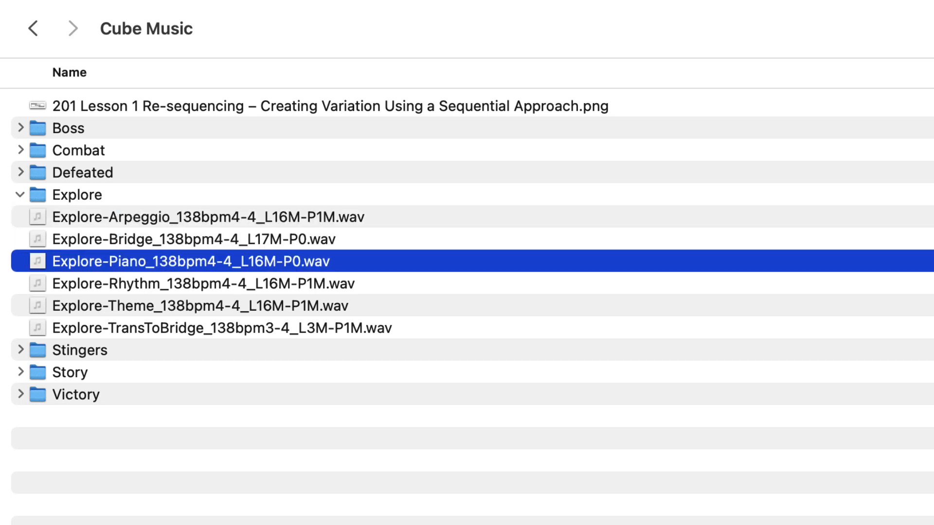
key(Up)
key(Down)
key(Down)
key(Down)
key(Down)
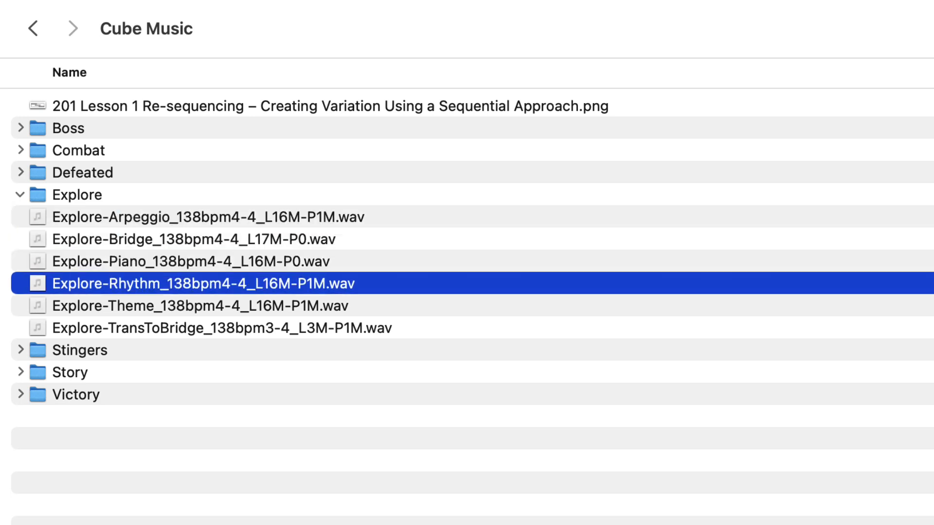
Open the Explore-TransToBridge file name for editing and examine its time signature part.
key(Return)
key(Right)
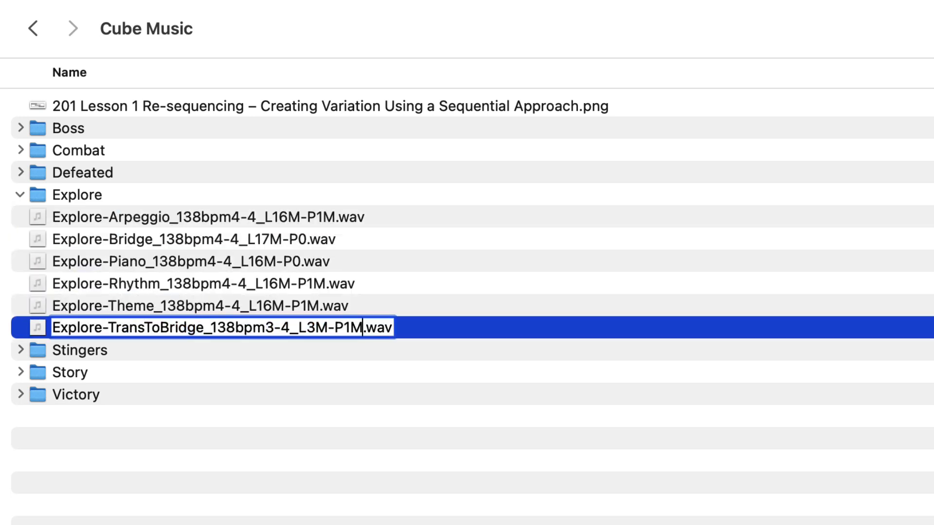
key(Left)
key(Left)
key(Left)
key(Left)
key(Left)
key(Left)
key(Left)
key(Left)
key(Left)
key(Left)
key(Left)
key(Left)
key(Right)
key(shift+Right)
key(shift+Right)
key(shift+Right)
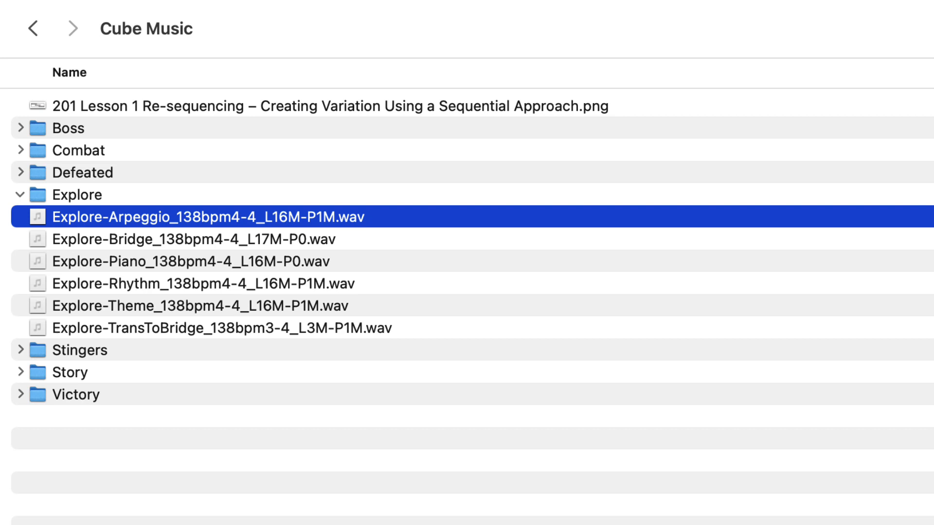
Review the Explore files from Arpeggio down to TransToBridge once more.
key(Down)
key(Up)
key(Down)
key(Down)
key(Down)
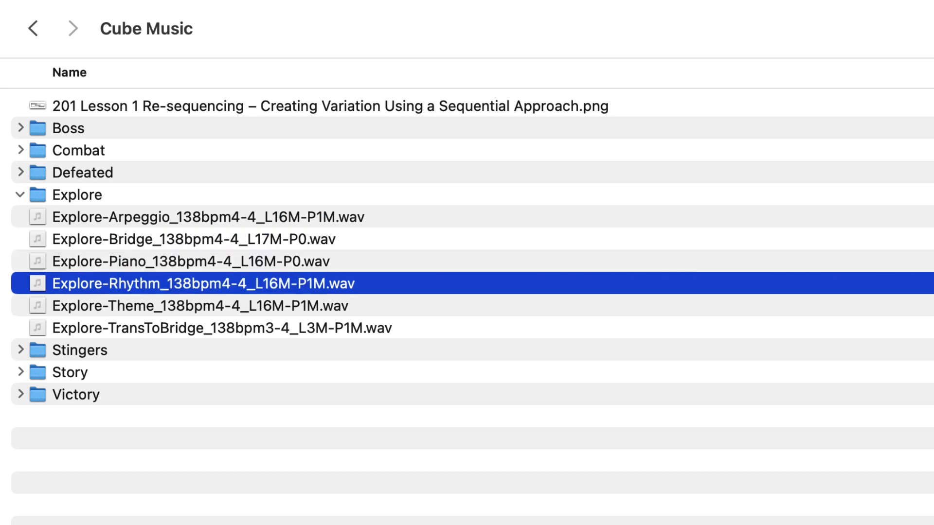
key(Up)
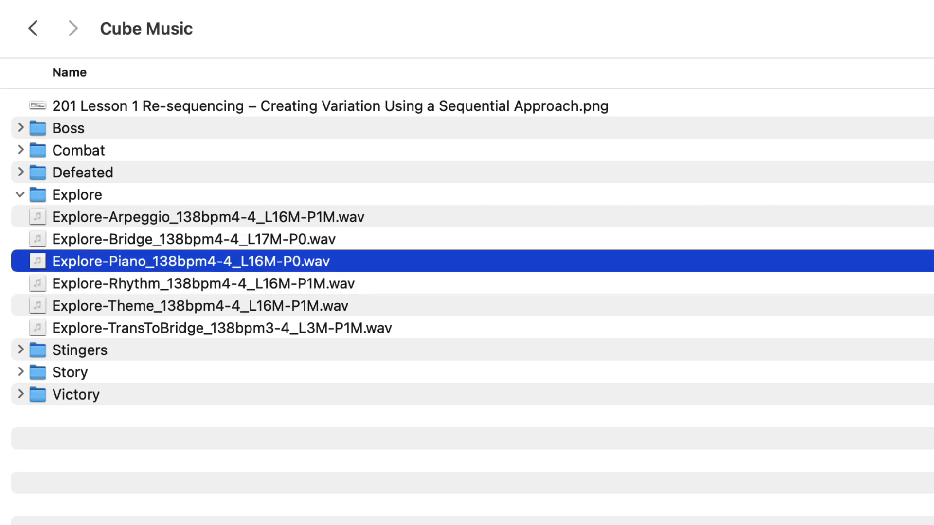
key(Up)
key(Up)
key(Down)
key(Down)
key(Down)
key(Down)
key(Down)
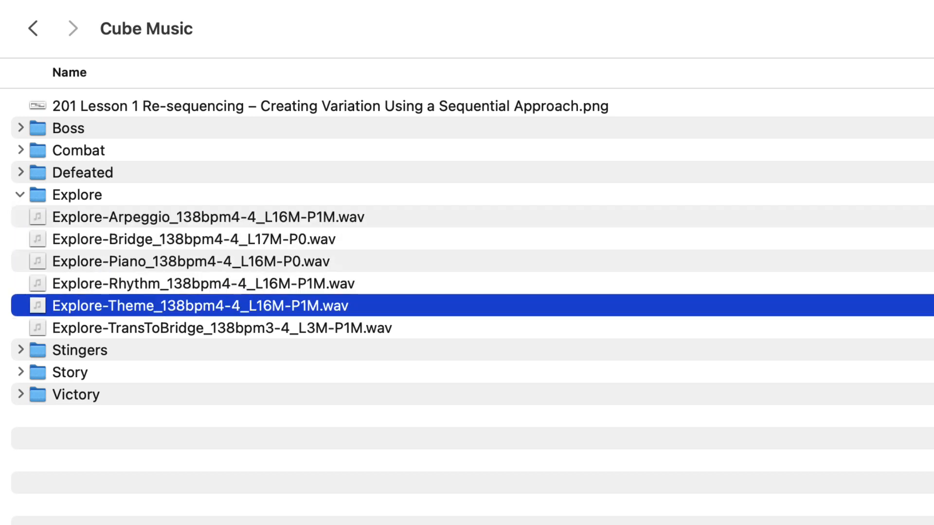
Select all six Explore wave files from TransToBridge up to Arpeggio.
key(shift+Up)
key(shift+Up)
key(shift+Up)
key(shift+Up)
key(shift+Up)
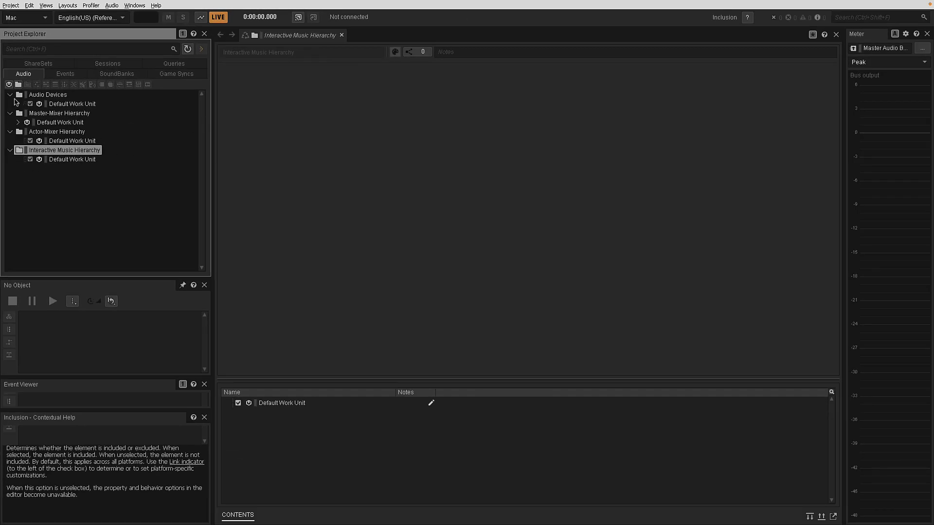
Create a new work unit named Music under the Interactive Music Hierarchy in Wwise.
click(9, 85)
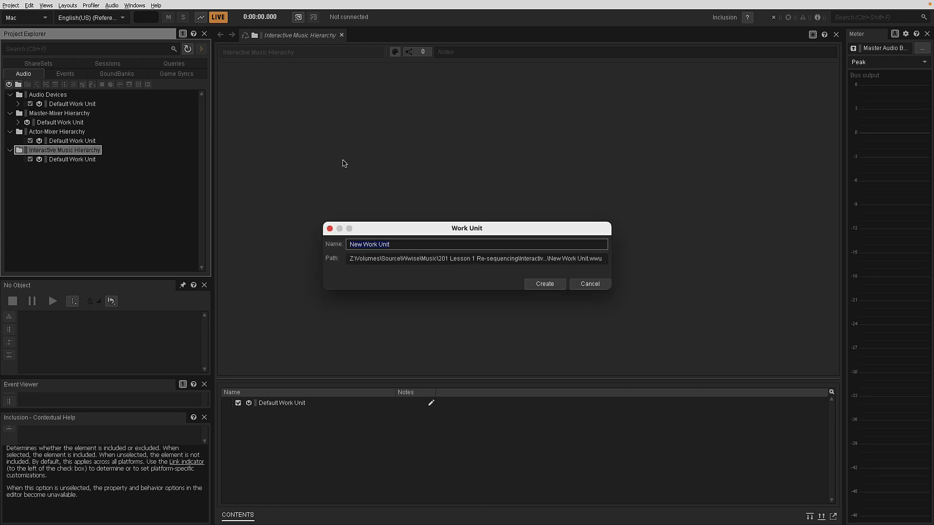
text(MUsic)
key(BackSpace)
key(BackSpace)
key(BackSpace)
key(BackSpace)
text(usic)
key(Return)
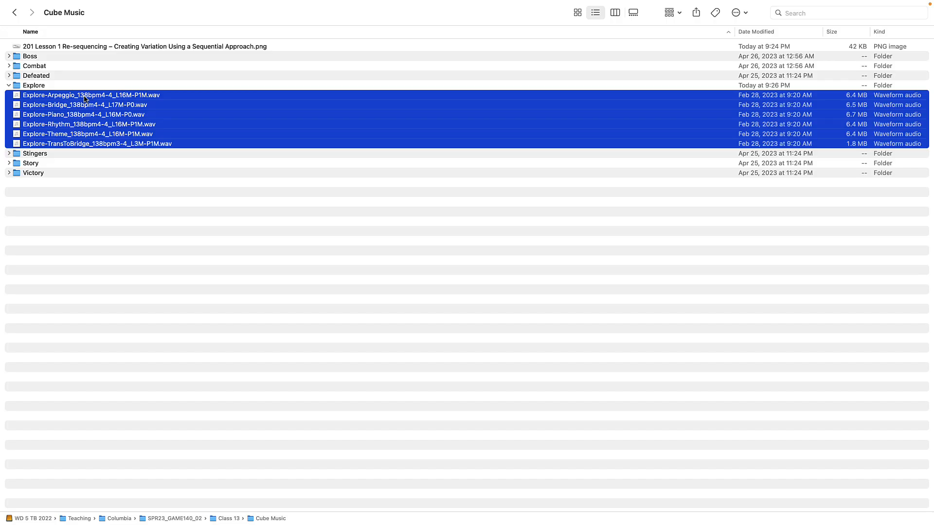
Import the six selected Explore wave files from Finder into the Music work unit in Wwise.
key(super+Tab)
drag(85, 97, 86, 98)
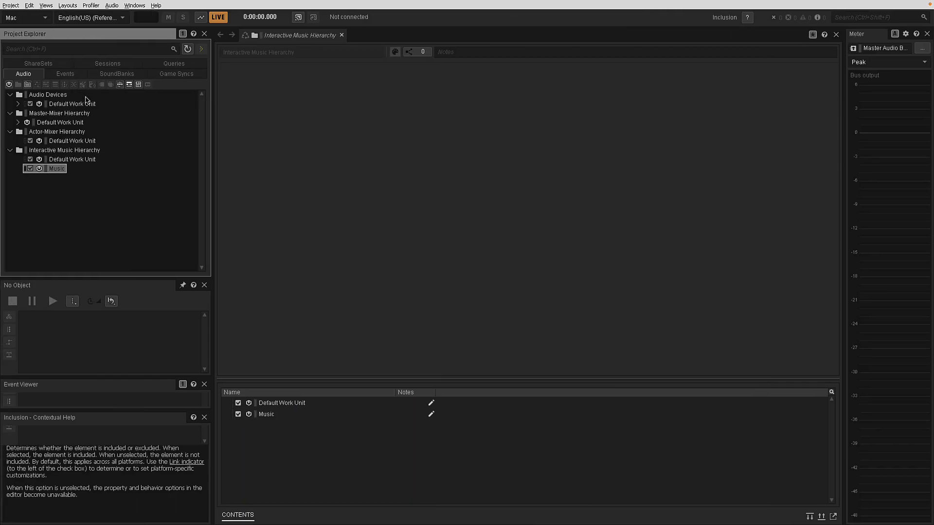
drag(86, 98, 57, 169)
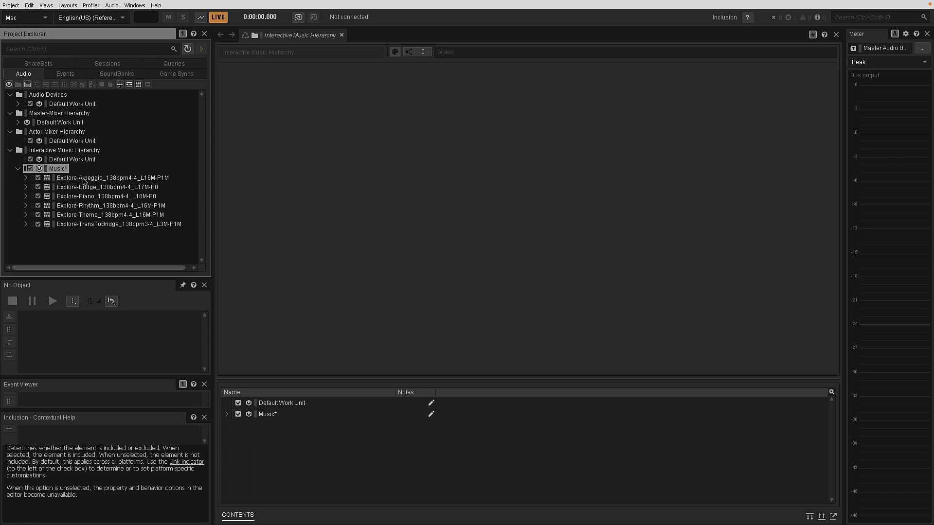
Expand the Explore-Arpeggio music segment to check its track, and set the segment's tempo to 138.
click(84, 181)
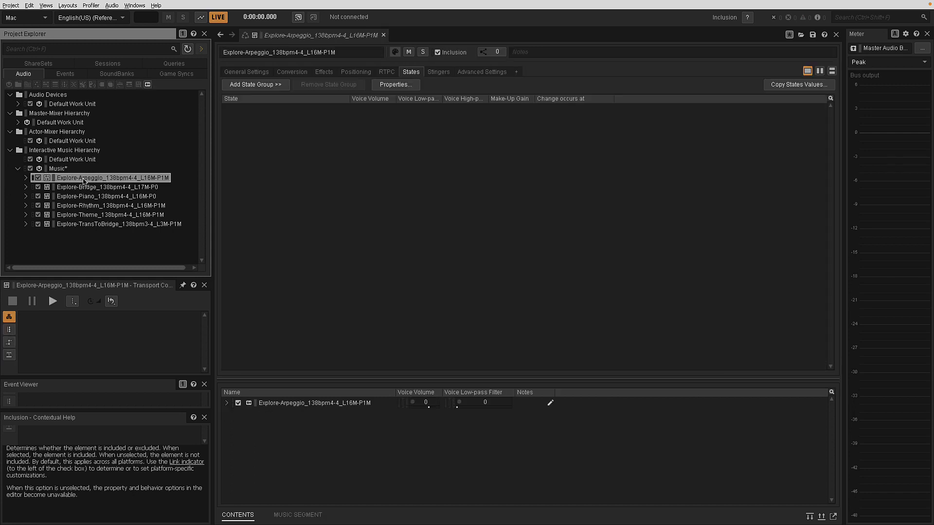
click(25, 179)
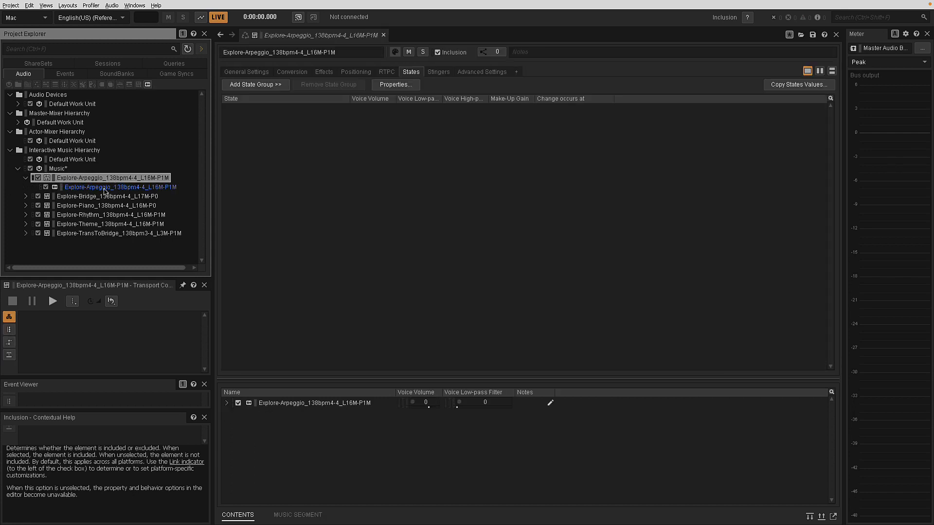
click(104, 188)
click(102, 179)
click(85, 188)
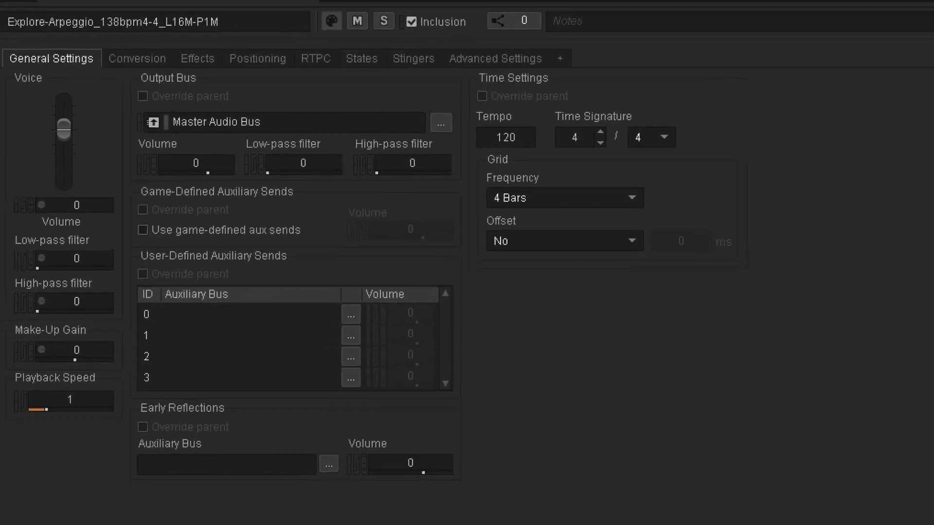
click(506, 140)
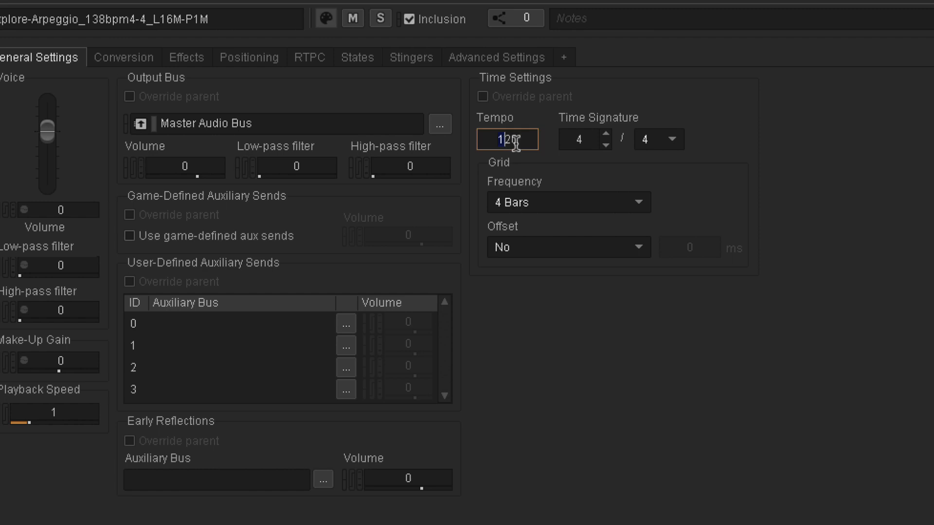
text(138)
Show the Explore-Arpeggio track in the Music Segment Editor and enlarge the waveform area.
click(88, 189)
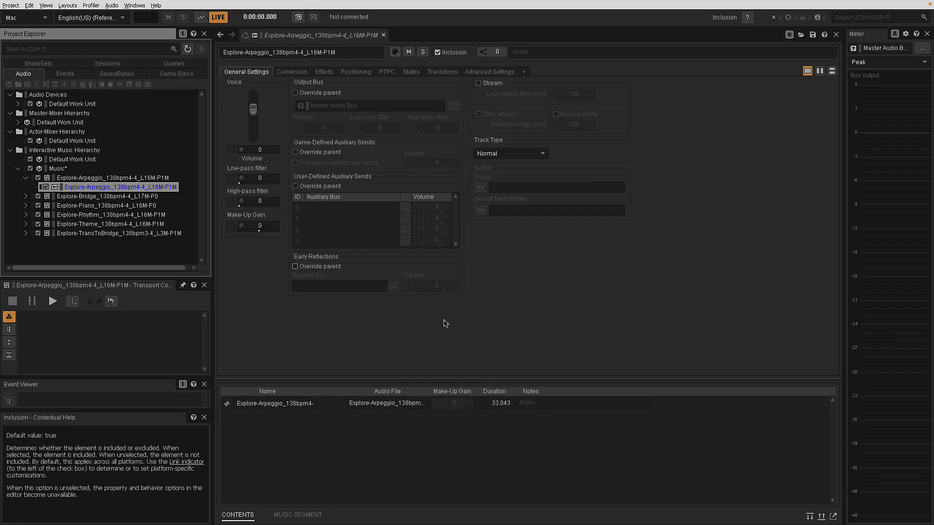
click(292, 515)
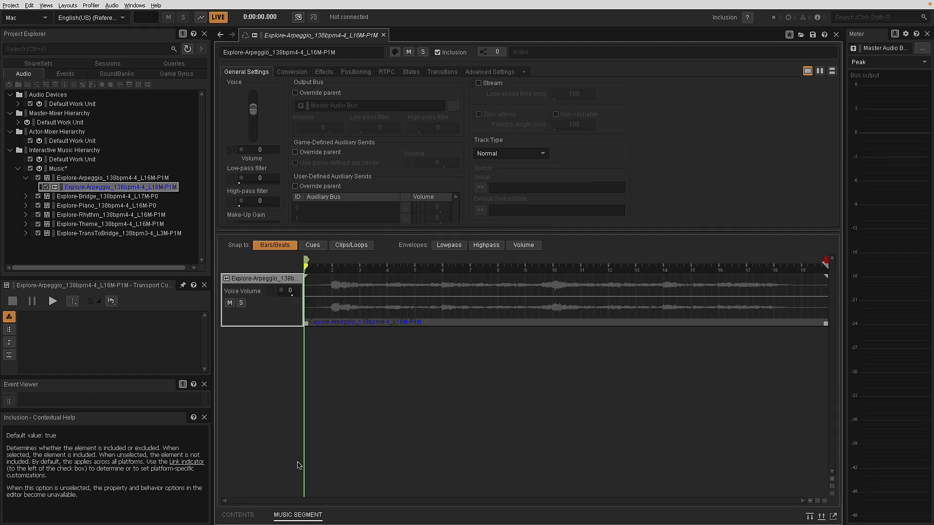
drag(370, 236, 369, 176)
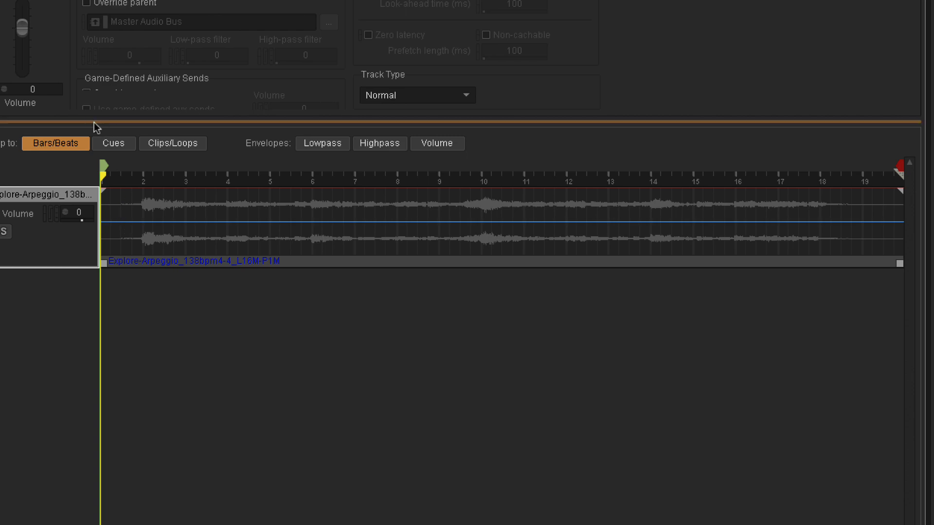
Try a tempo of 120 on the Explore-Arpeggio segment to compare the bar grid with the waveform.
click(117, 179)
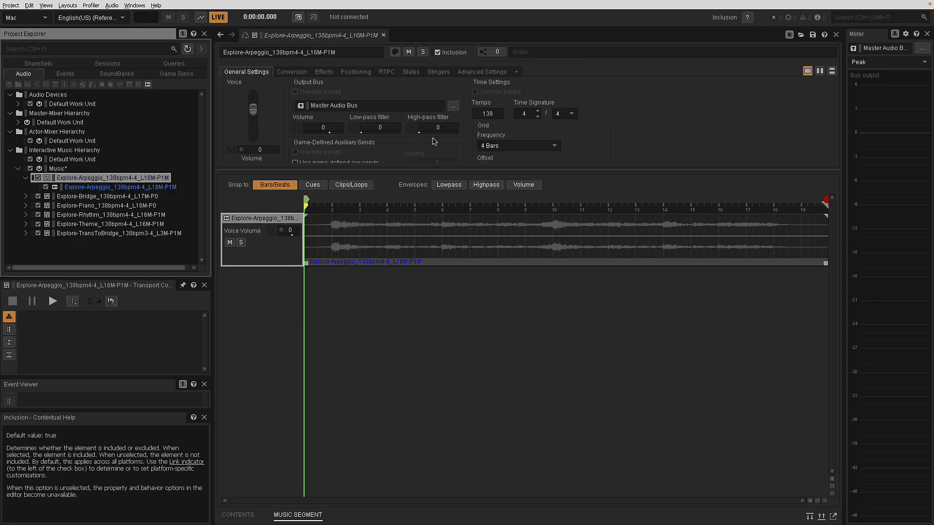
drag(498, 113, 461, 114)
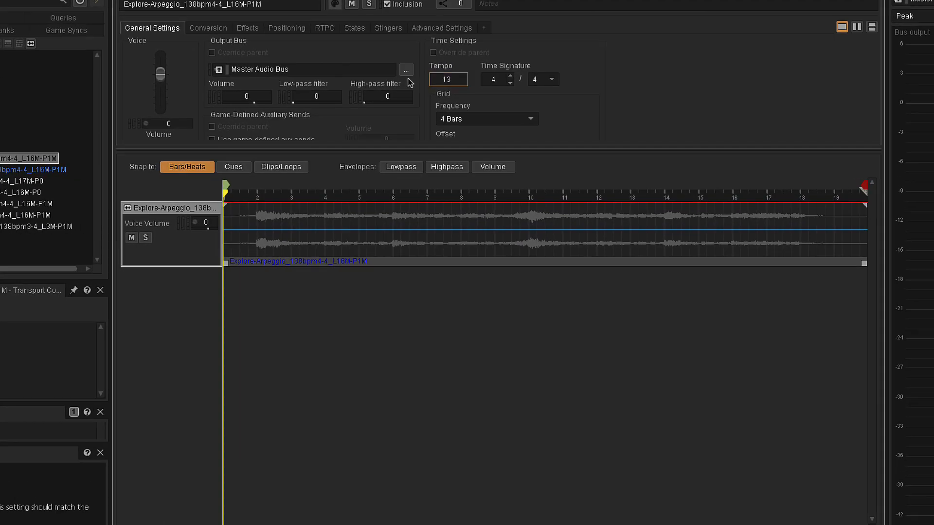
text(120138)
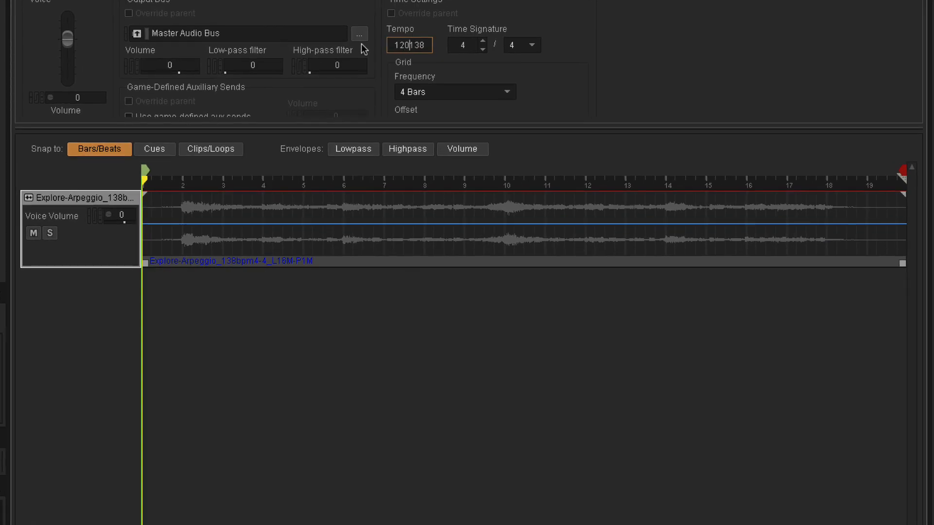
key(Delete)
key(Delete)
key(Delete)
key(Tab)
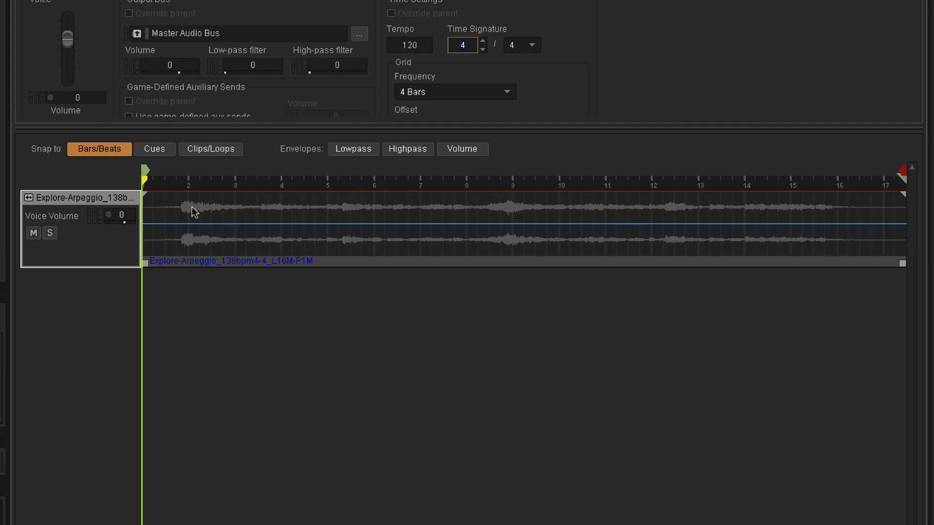
mouse_move(141, 184)
mouse_down()
mouse_move(411, 208)
mouse_move(651, 212)
mouse_move(836, 236)
mouse_move(160, 211)
mouse_move(713, 210)
mouse_move(200, 203)
mouse_move(95, 214)
mouse_up()
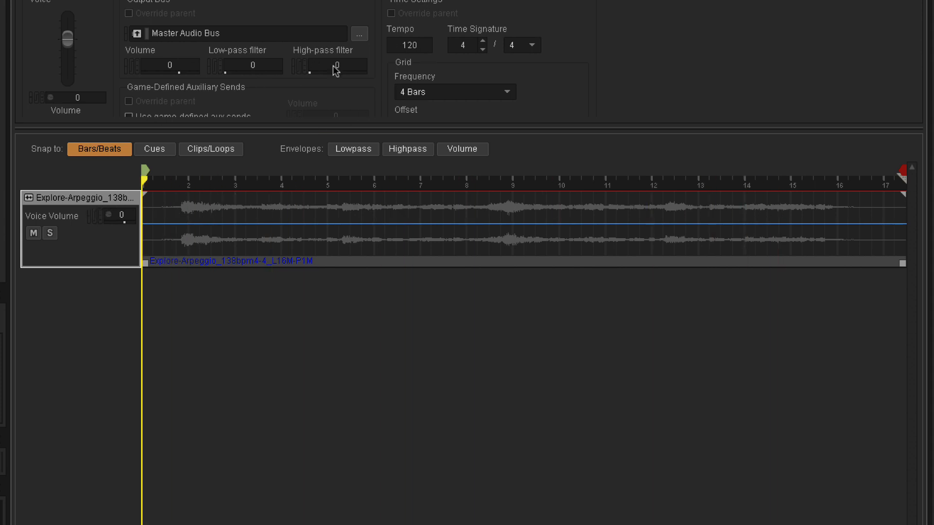
Set the Explore-Arpeggio segment's tempo to 138 and place the play cursor at bar 2.
click(397, 46)
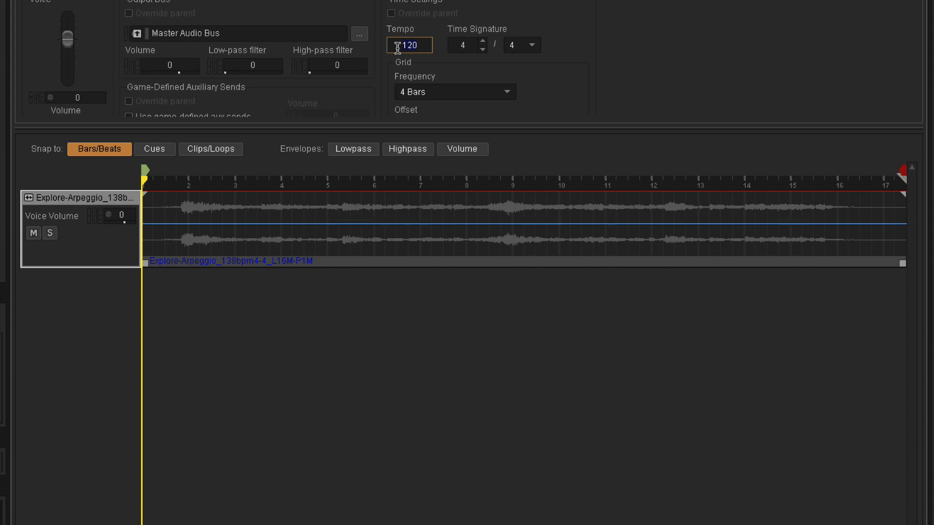
text(138)
key(Return)
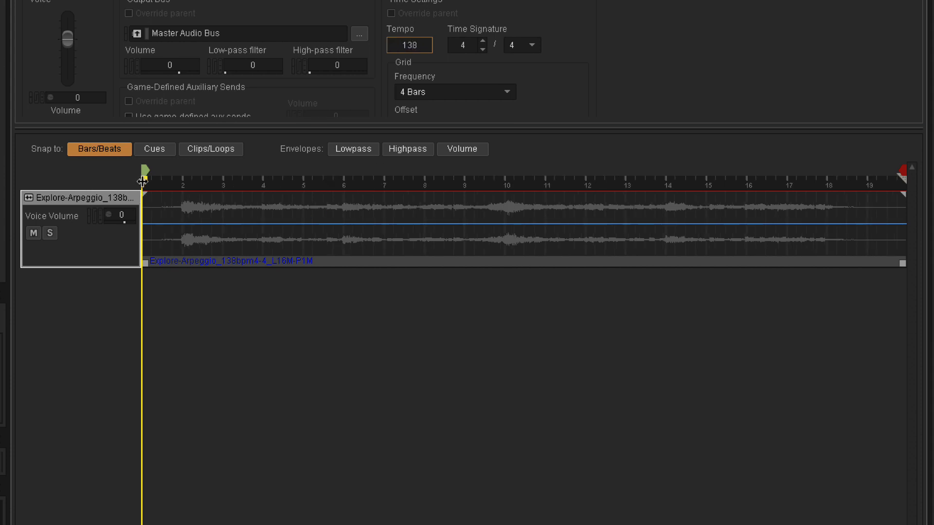
drag(141, 183, 184, 197)
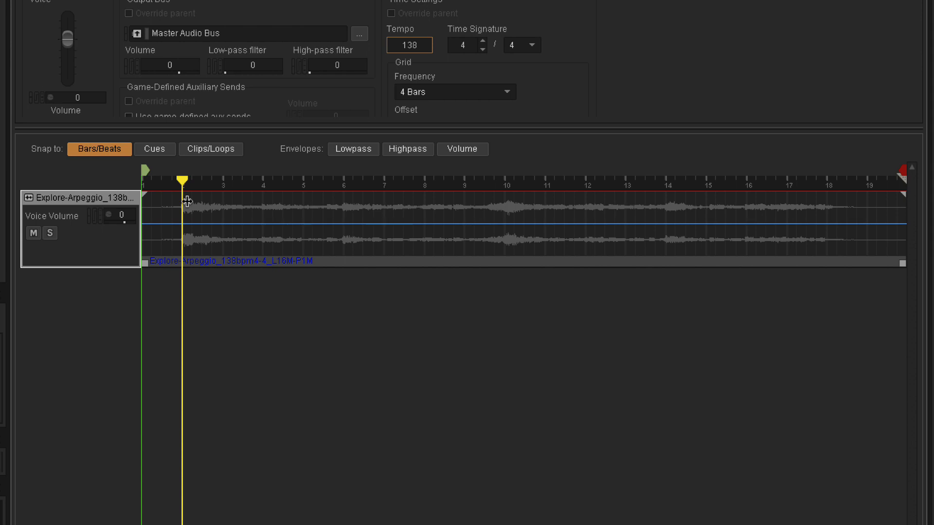
Check the Bars/Beats snapping and the ruler's Bars and Beats display by placing the play cursor at several points.
click(84, 152)
click(84, 151)
click(86, 147)
click(87, 149)
right_click(312, 185)
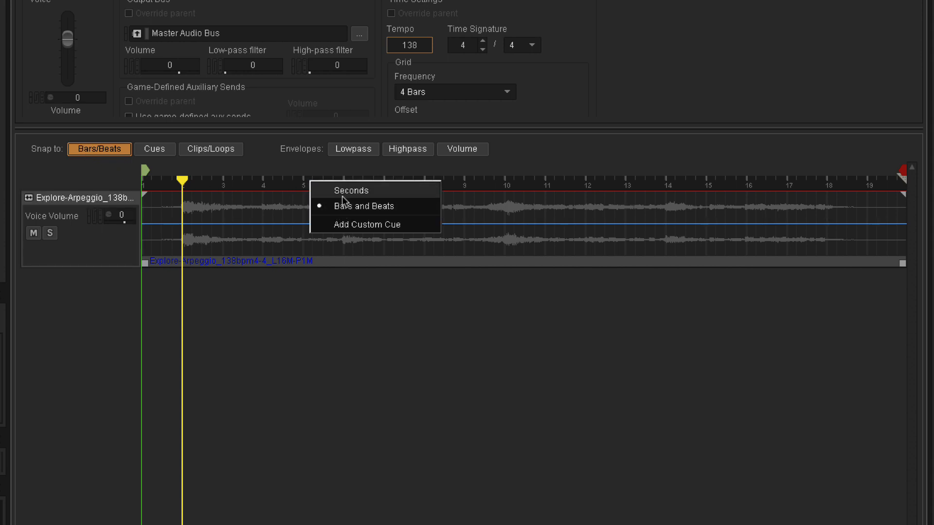
click(275, 185)
right_click(276, 184)
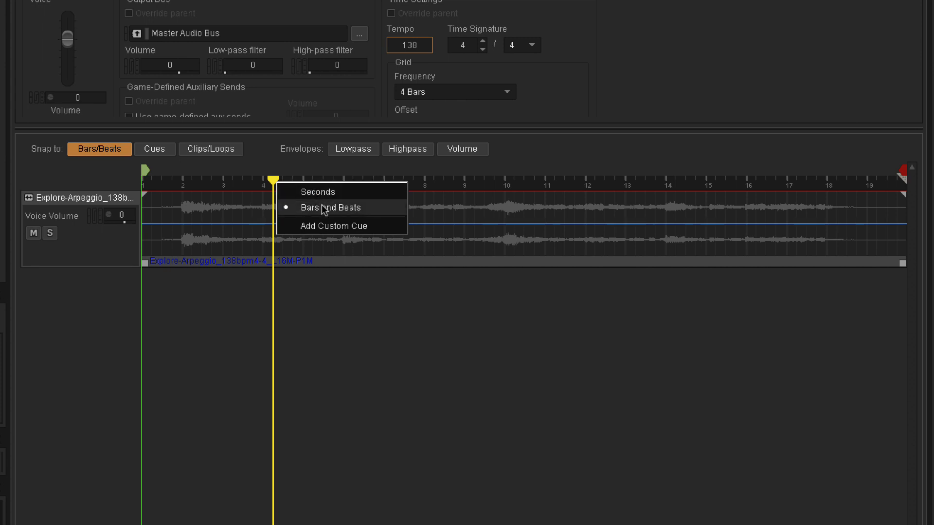
click(321, 206)
click(253, 184)
click(279, 180)
click(323, 184)
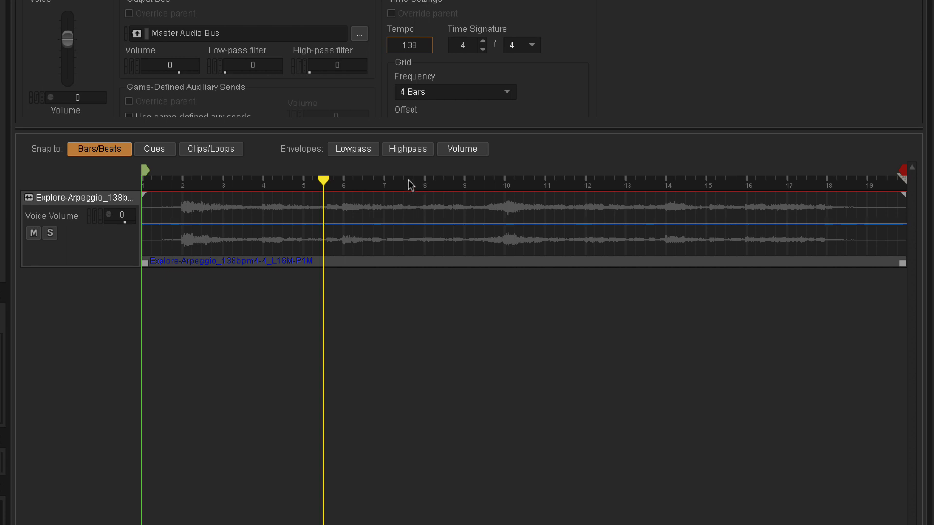
click(406, 181)
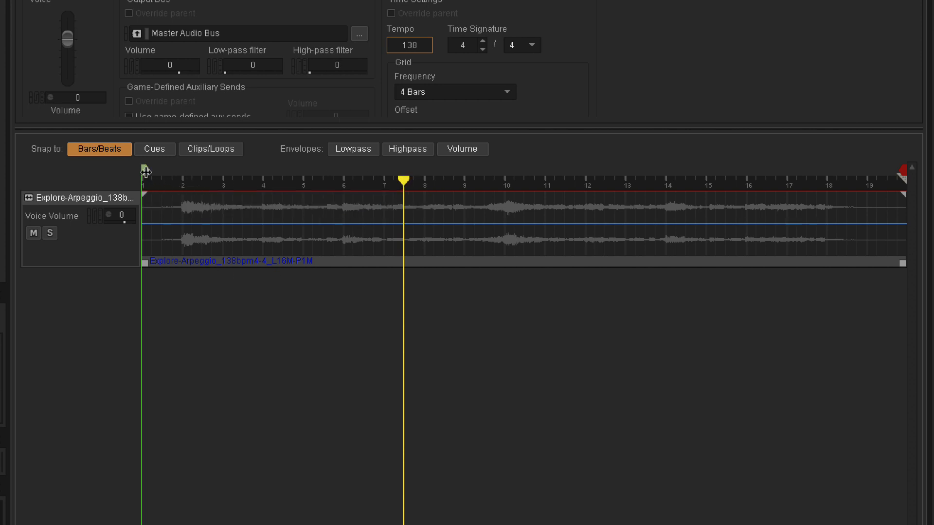
Move the Explore-Arpeggio segment's exit cue to bar 18, with the entry cue left at the segment's start.
drag(149, 174, 143, 173)
mouse_move(904, 170)
mouse_down()
mouse_move(818, 182)
mouse_move(813, 173)
mouse_move(888, 185)
mouse_move(815, 184)
mouse_up()
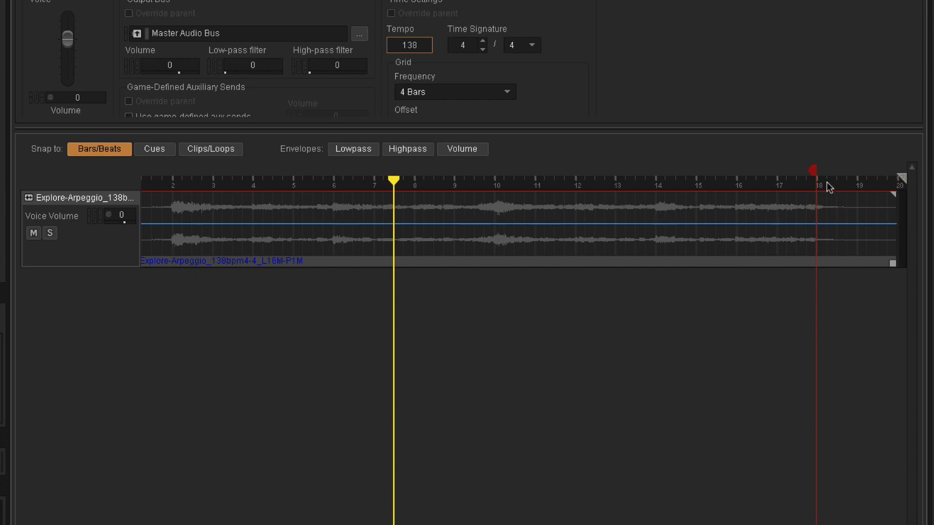
mouse_move(812, 172)
mouse_down()
mouse_move(899, 189)
mouse_move(815, 190)
mouse_up()
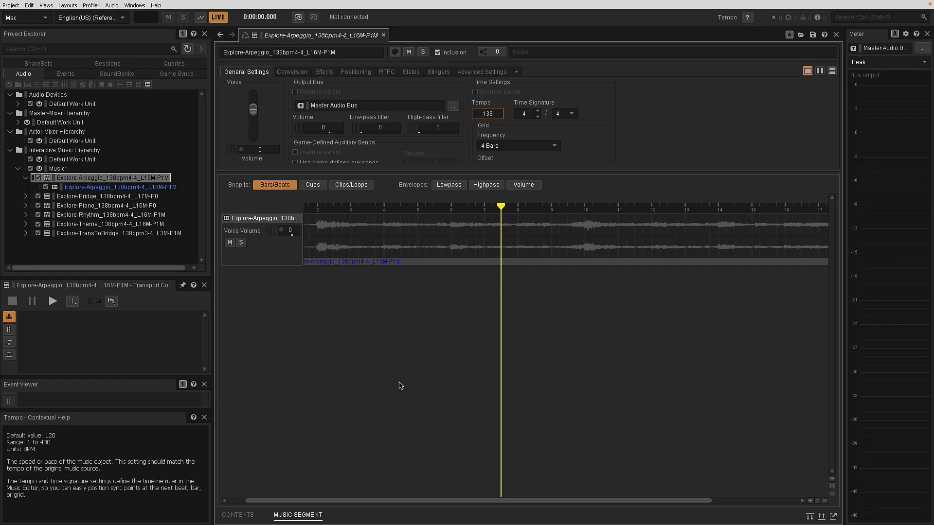
scroll(400, 385, down, 3)
scroll(400, 386, up, 2)
scroll(400, 386, down, 3)
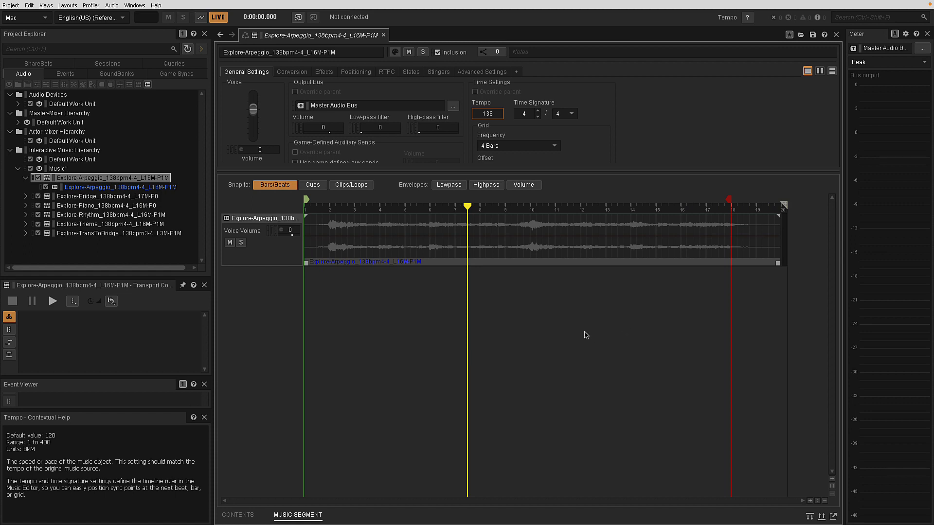
click(825, 501)
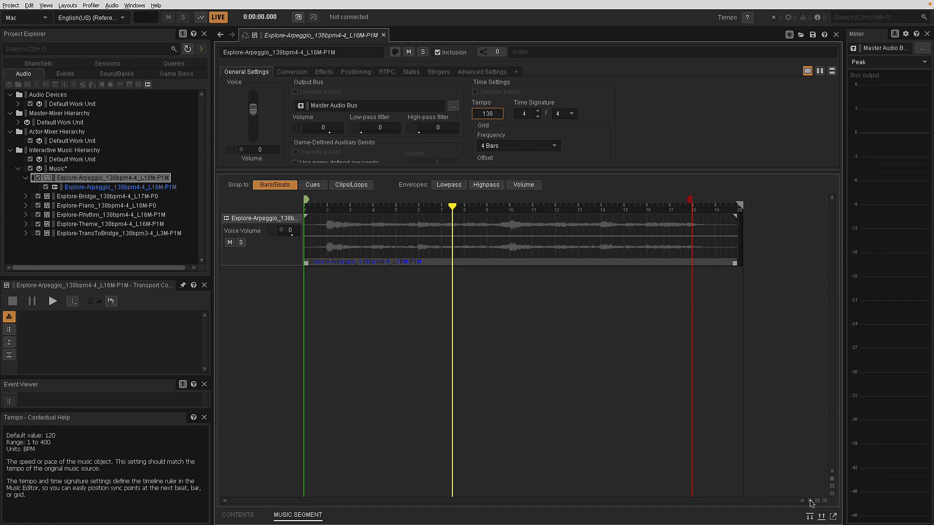
double_click(810, 501)
click(825, 501)
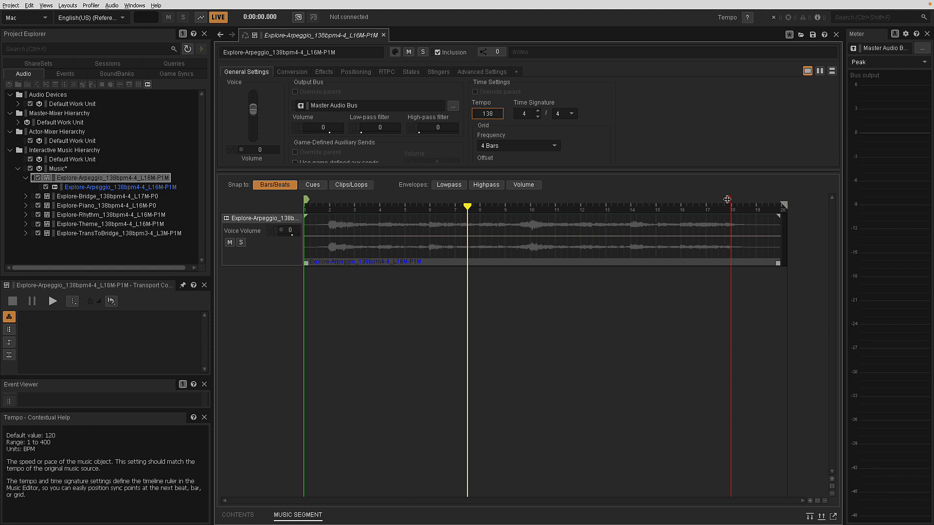
drag(729, 200, 734, 204)
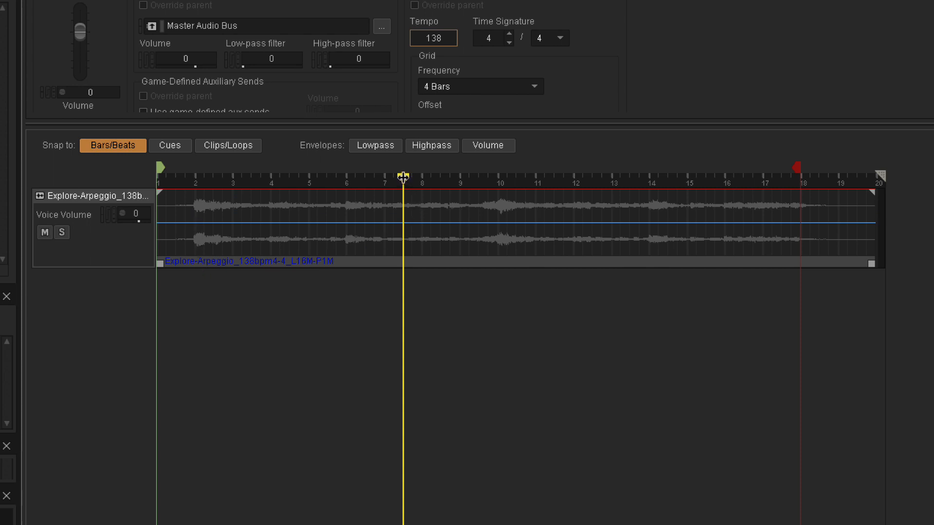
Try moving the entry cue onto the play cursor at bar 2, and return it to the segment's start.
drag(403, 177, 193, 284)
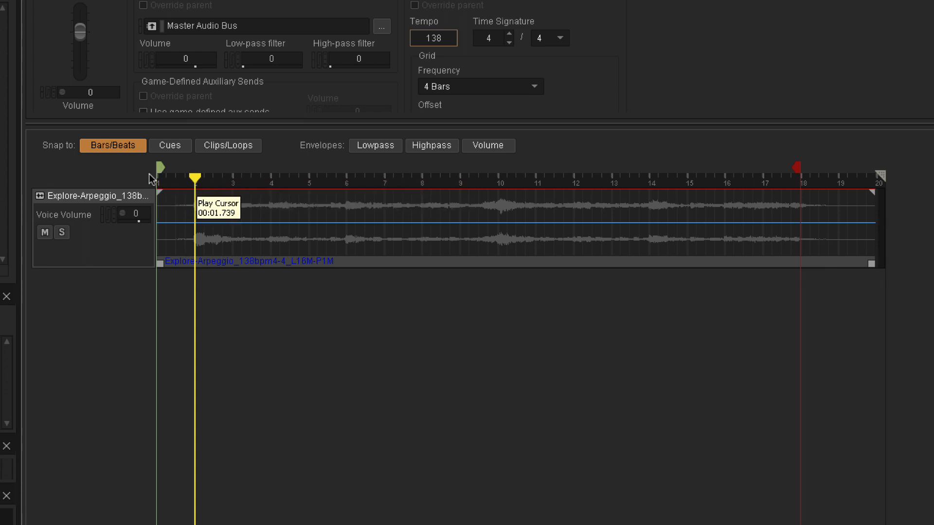
drag(195, 181, 194, 213)
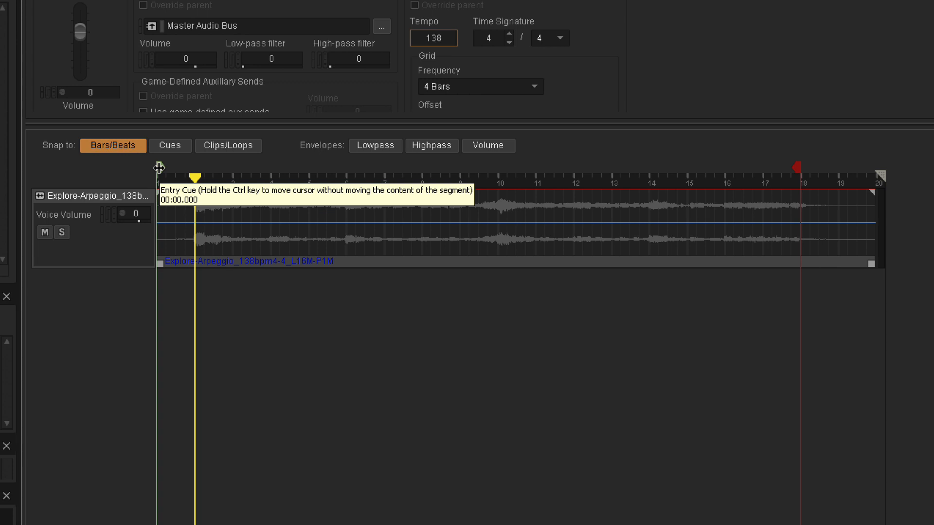
drag(159, 168, 197, 174)
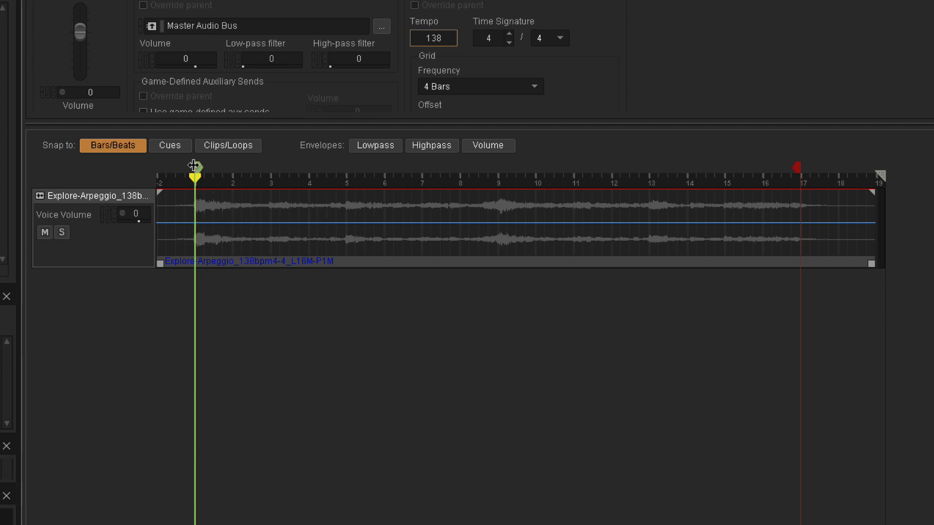
drag(197, 167, 129, 173)
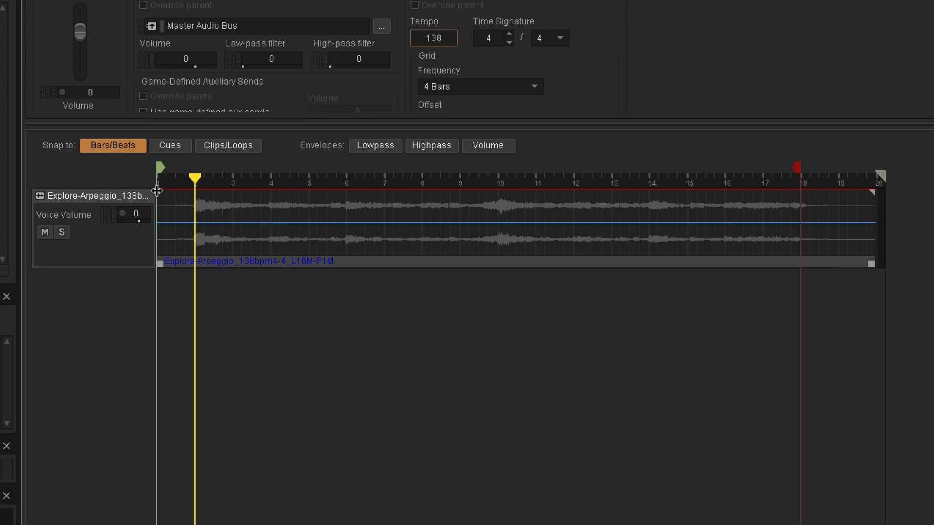
Compare bar positions with the play cursor and place the entry cue one bar in, at the first strong note.
drag(192, 177, 353, 192)
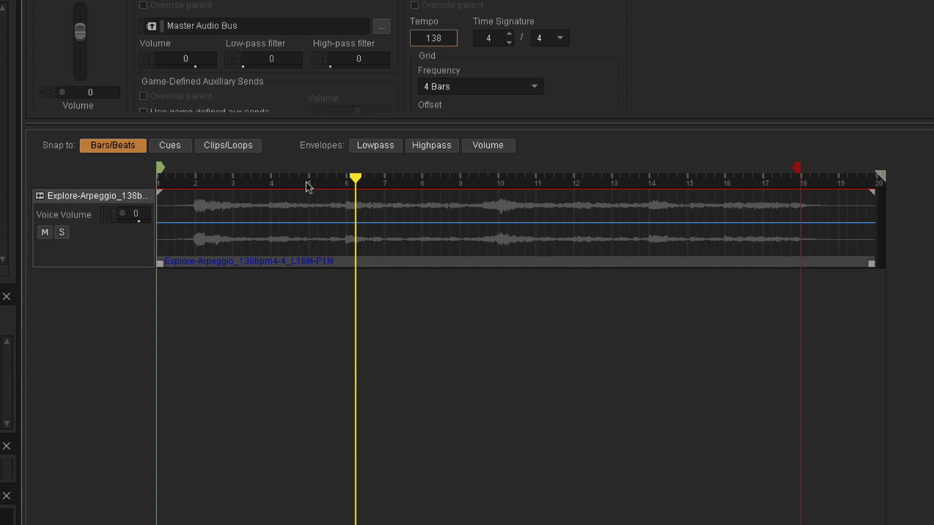
mouse_move(354, 179)
mouse_down()
mouse_move(195, 188)
mouse_move(168, 174)
mouse_move(352, 182)
mouse_up()
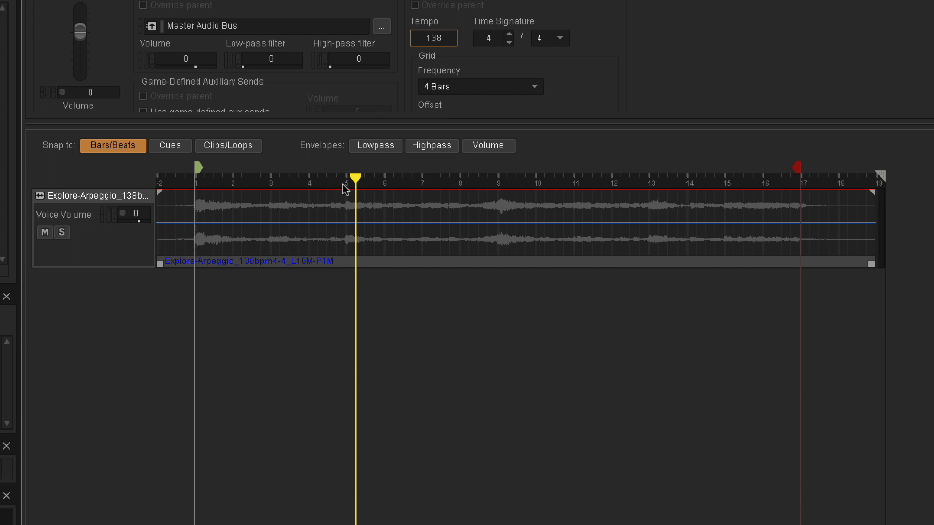
mouse_move(355, 179)
mouse_down()
mouse_move(211, 185)
mouse_move(193, 199)
mouse_move(224, 200)
mouse_up()
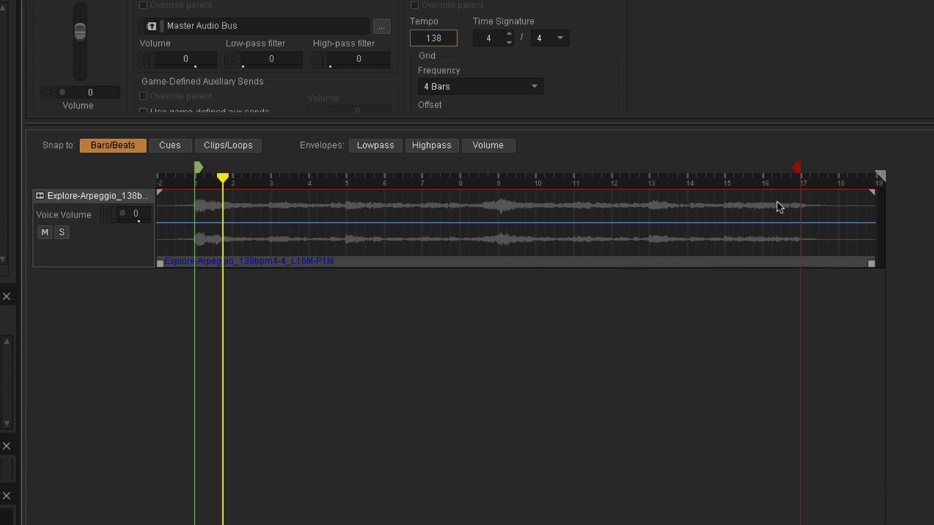
mouse_move(799, 170)
mouse_down()
mouse_move(790, 170)
mouse_move(796, 172)
mouse_up()
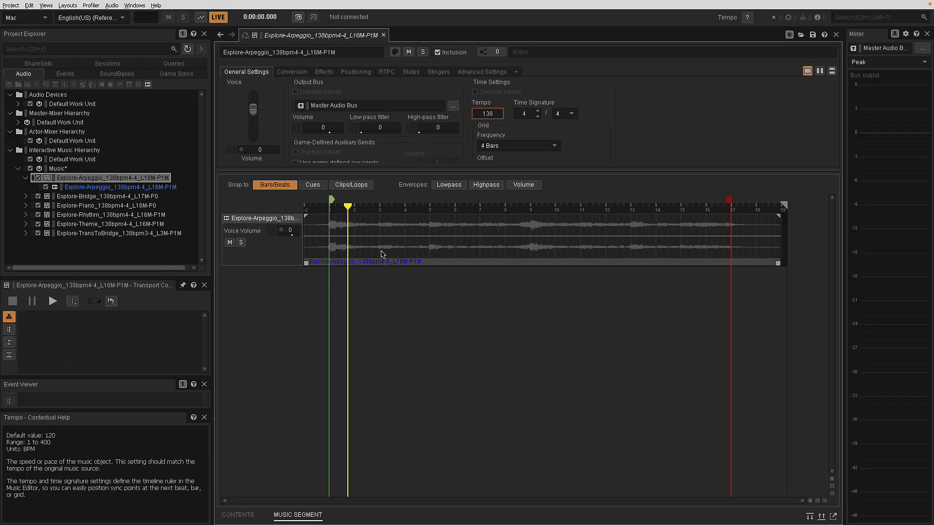
Look at the Explore-Bridge segment's timeline and collapse the Explore-Arpeggio segment in the hierarchy.
click(54, 179)
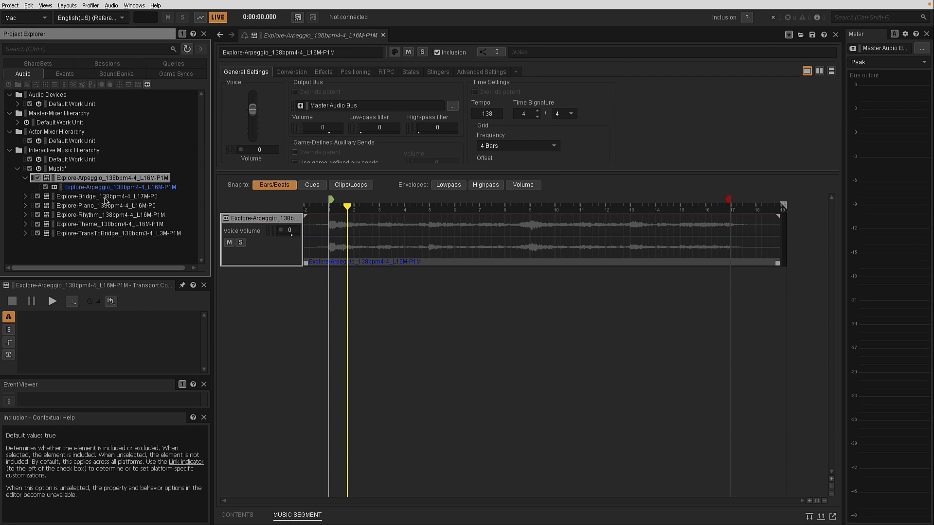
click(105, 198)
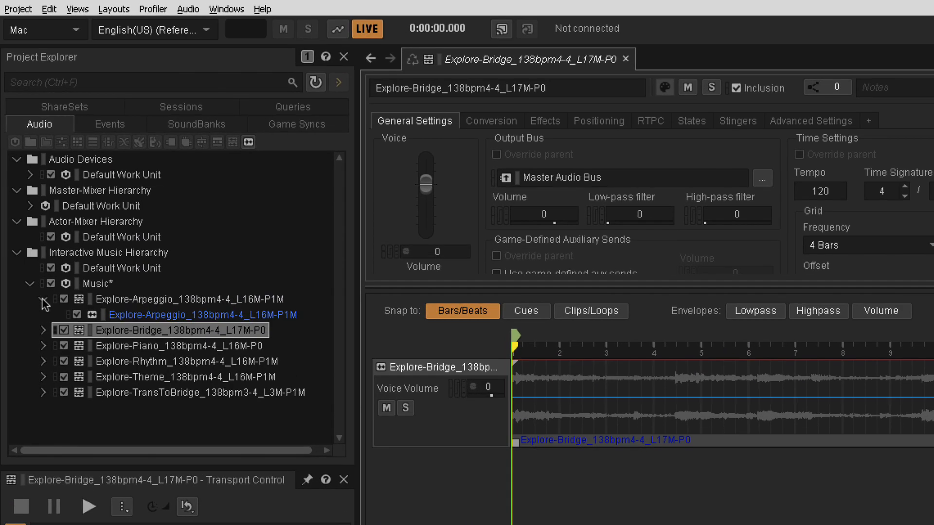
click(44, 301)
Group all six Explore segments under a new Music Playlist Container parent named Explore, and expand the container.
key(Up)
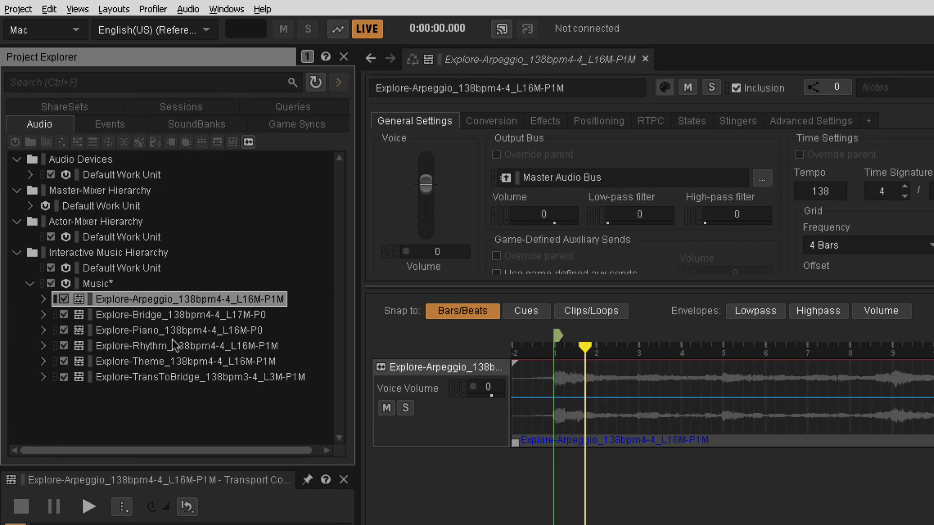
shift+click(132, 378)
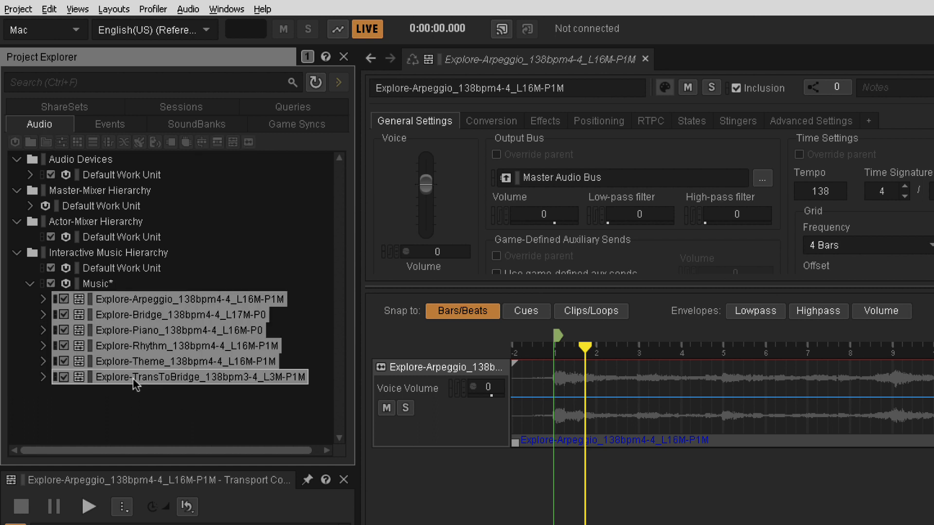
right_click(114, 314)
mouse_move(155, 330)
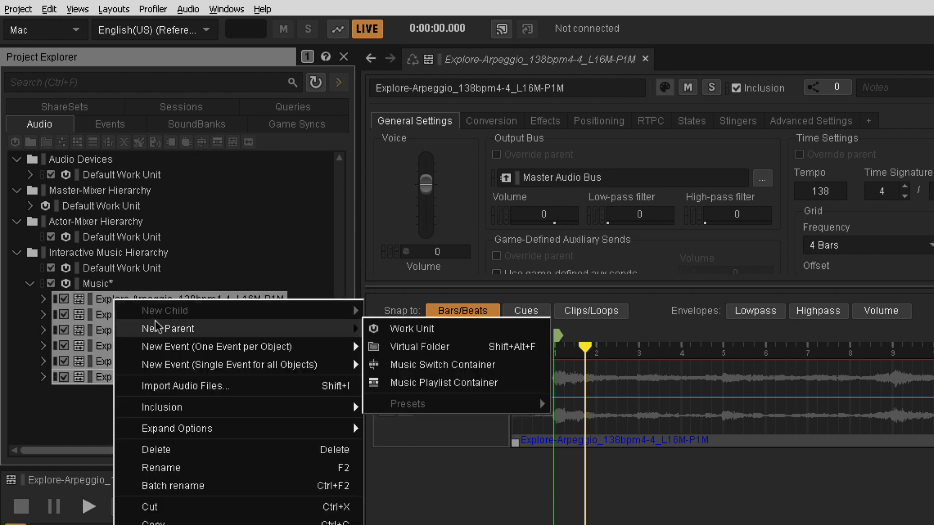
click(451, 383)
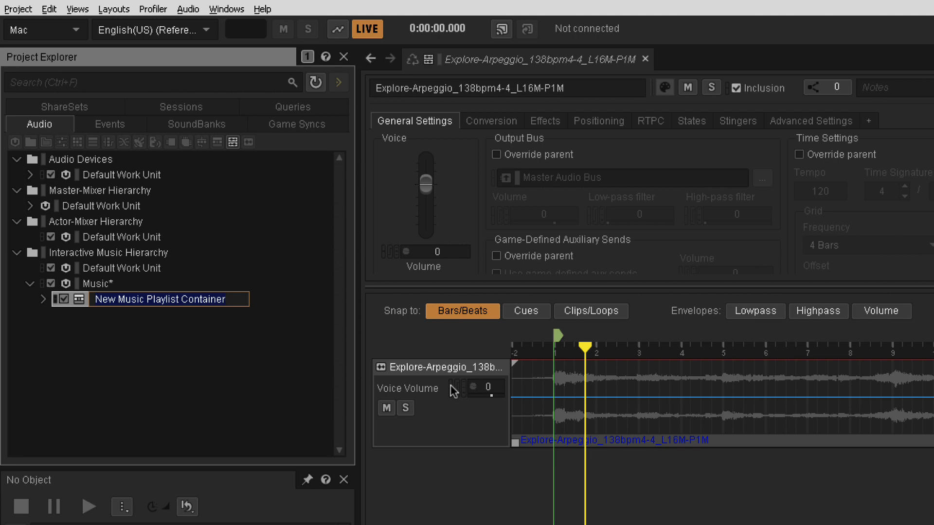
text(Explore)
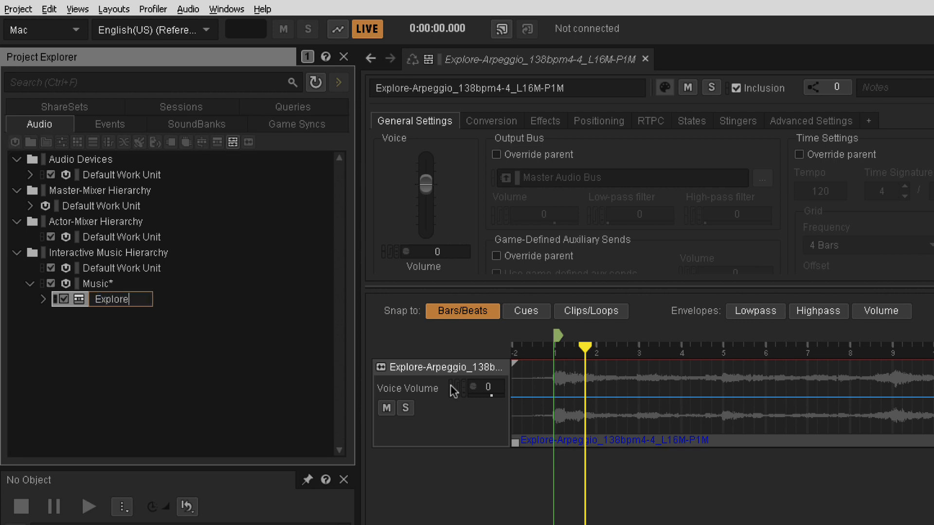
key(Return)
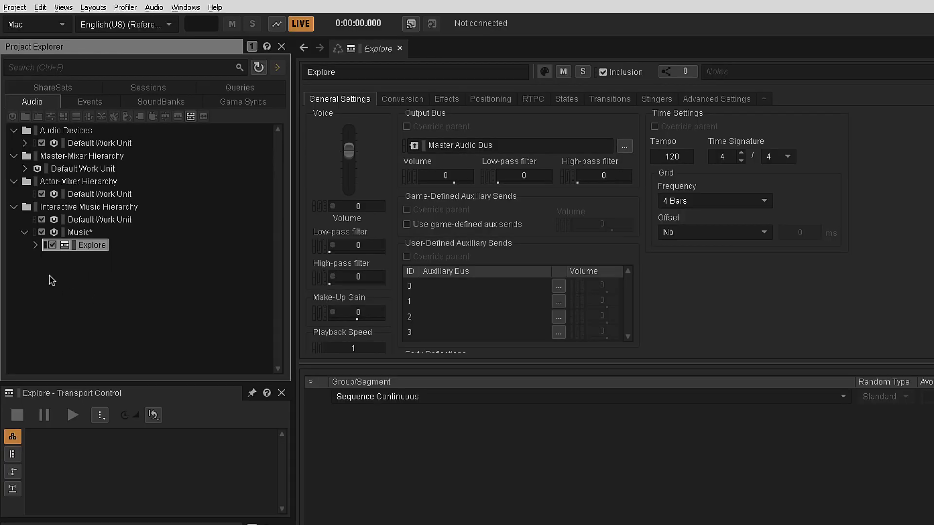
click(42, 299)
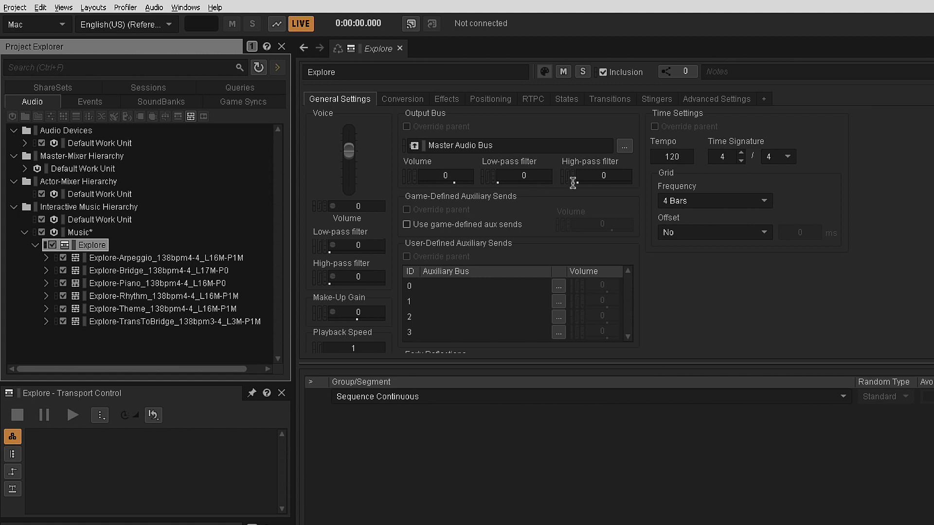
Set the tempo of the Explore playlist container to 138.
click(665, 158)
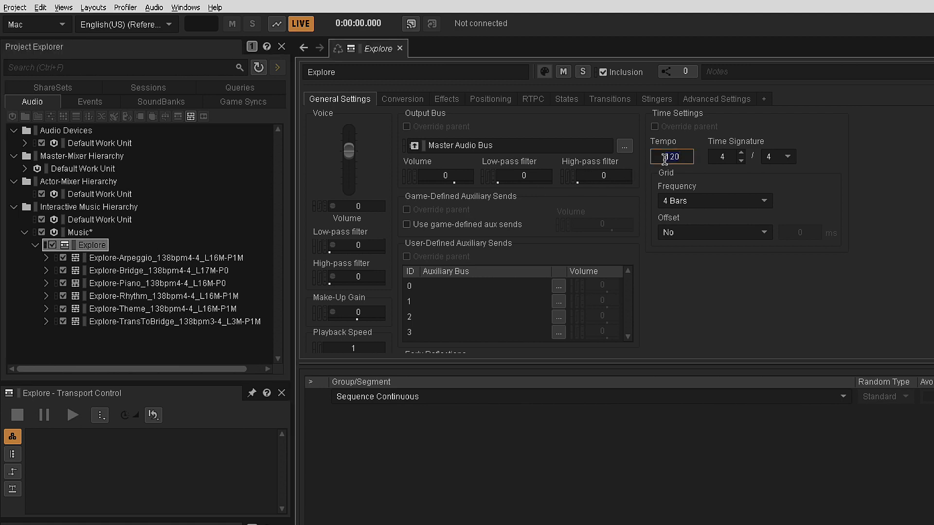
text(138)
key(Return)
key(Tab)
Check the inherited tempo and time settings on the Arpeggio, Bridge, Piano, Rhythm and Theme segments.
click(100, 258)
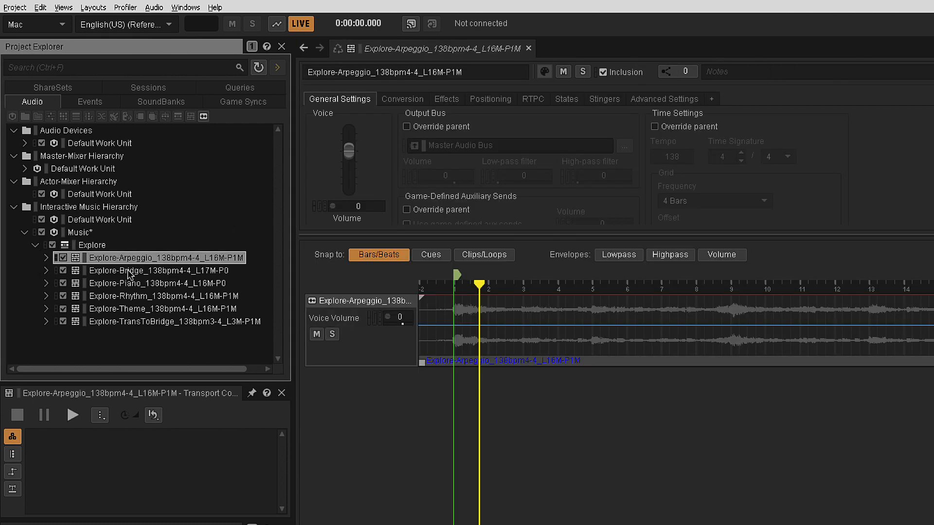
click(129, 274)
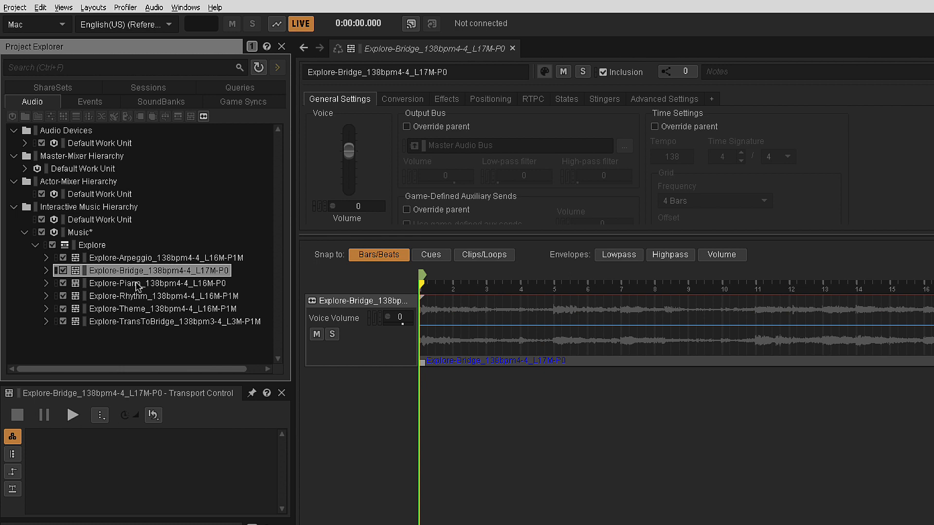
click(137, 286)
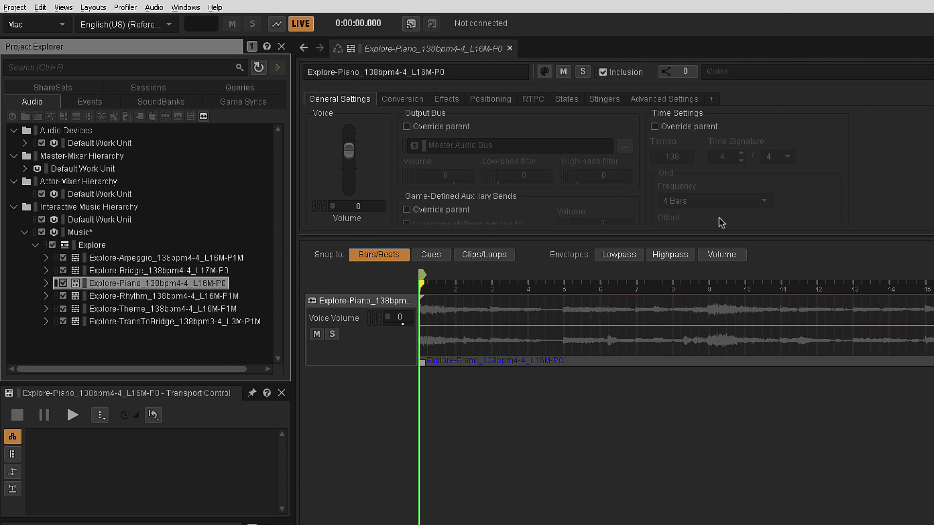
click(159, 258)
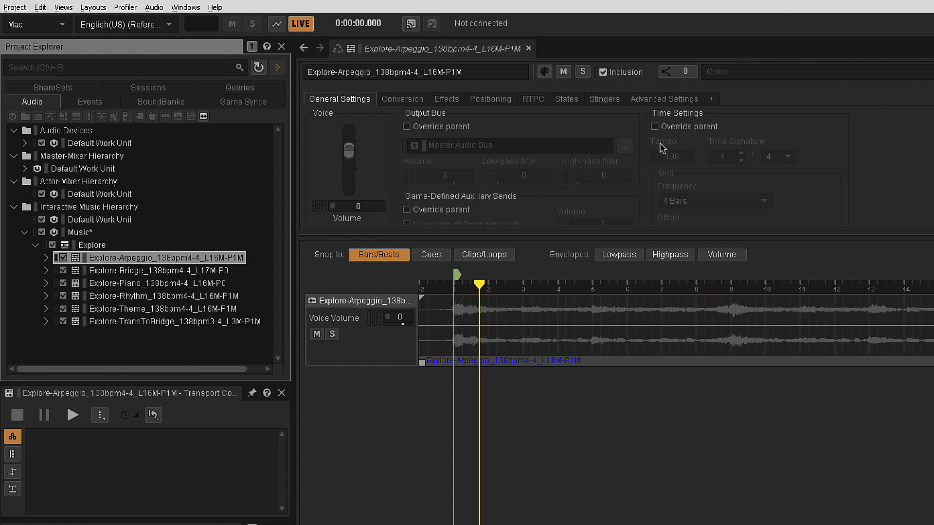
click(169, 271)
click(174, 285)
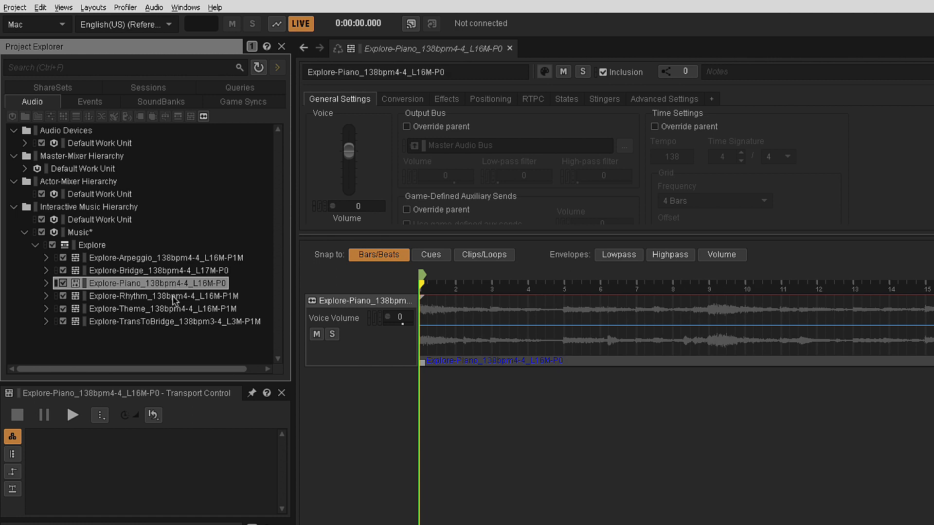
click(173, 298)
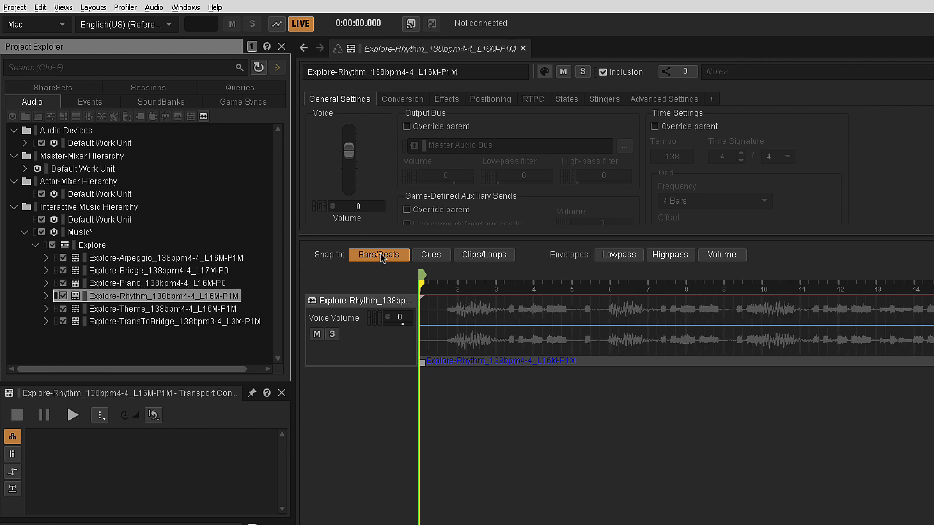
click(159, 310)
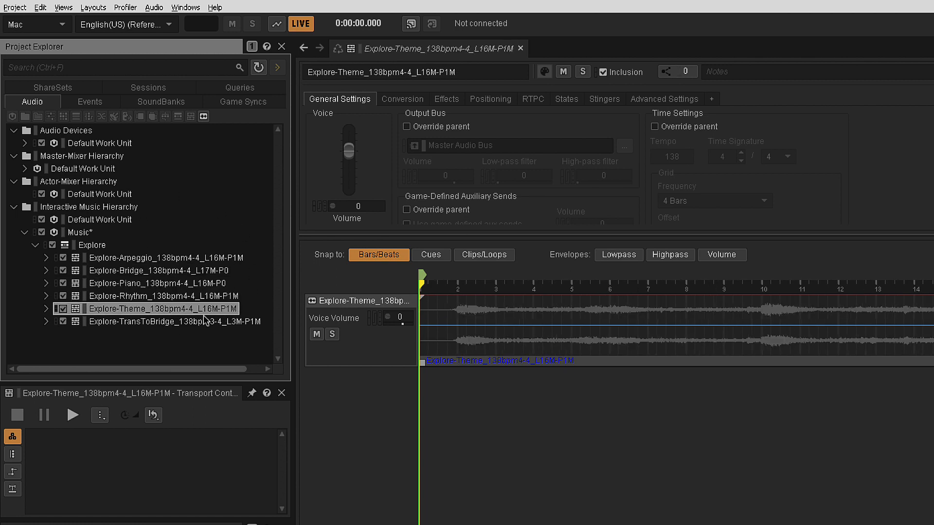
Override the parent time settings on the Explore-TransToBridge segment with a tempo of 138 and a 3/4 time signature.
click(151, 323)
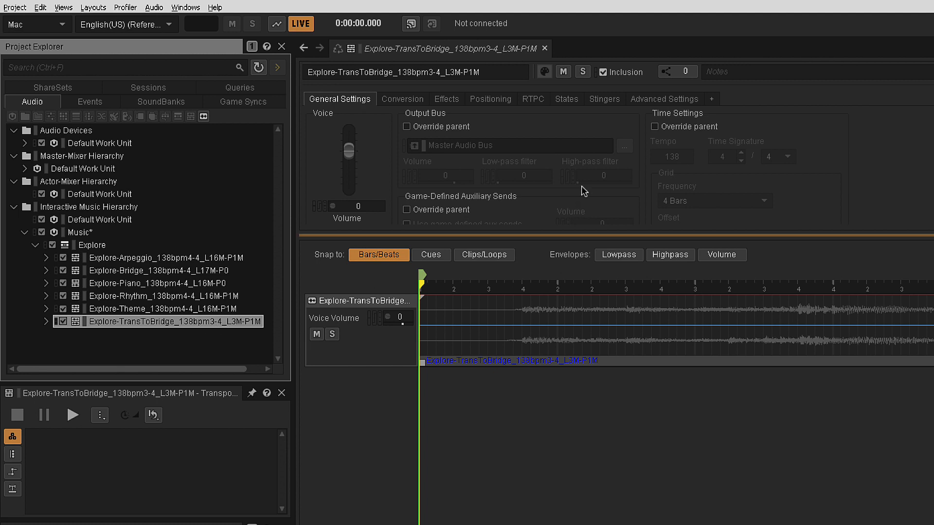
click(655, 128)
click(655, 127)
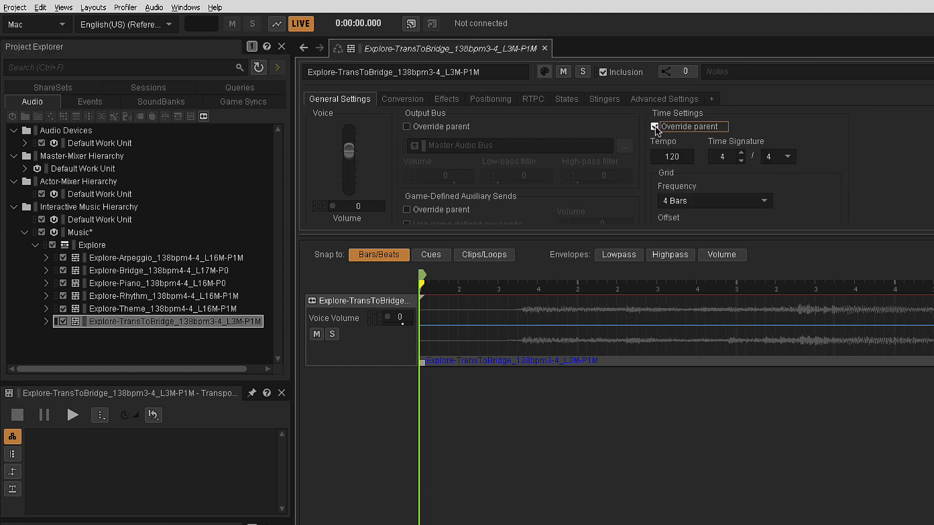
double_click(677, 155)
key(Home)
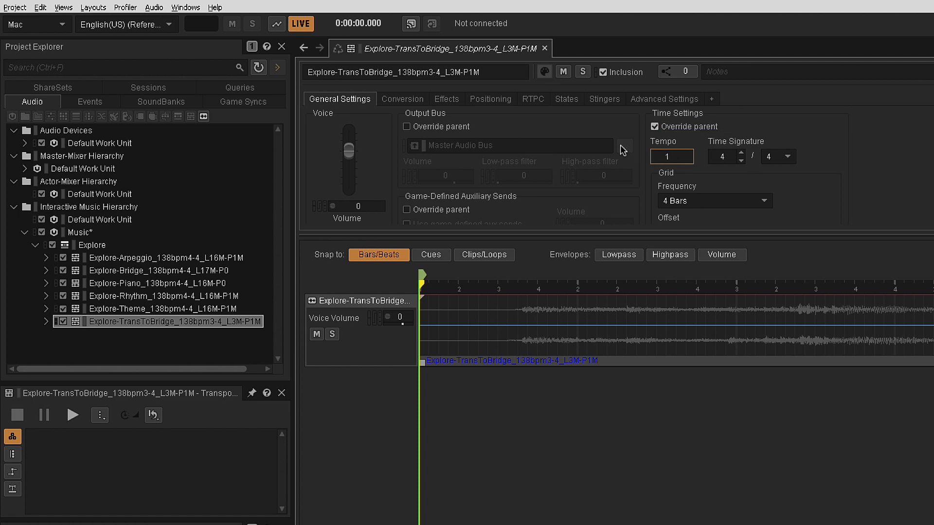
text(138)
key(Delete)
key(Delete)
key(Delete)
key(Tab)
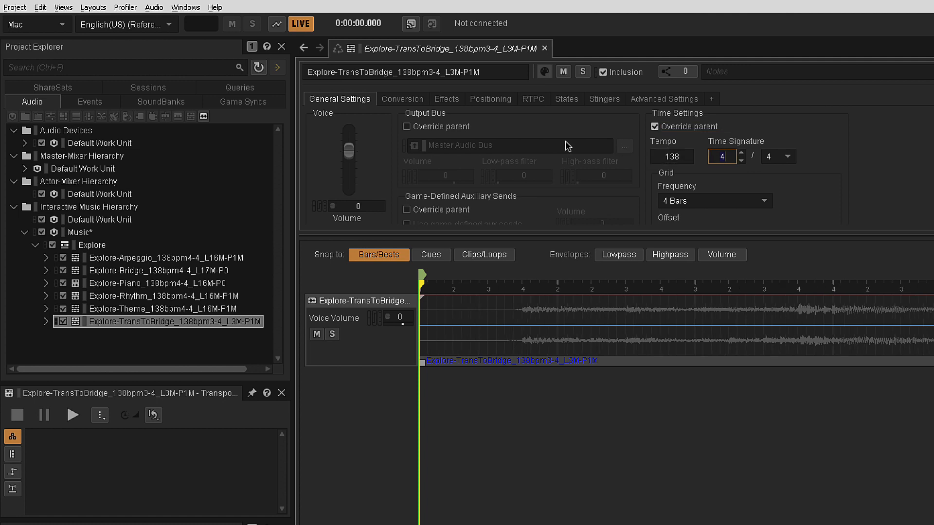
text(3)
key(Tab)
Move the exit cue to bar 18 in the Explore-Bridge segment and to bar 17 in the Explore-Piano segment.
click(152, 258)
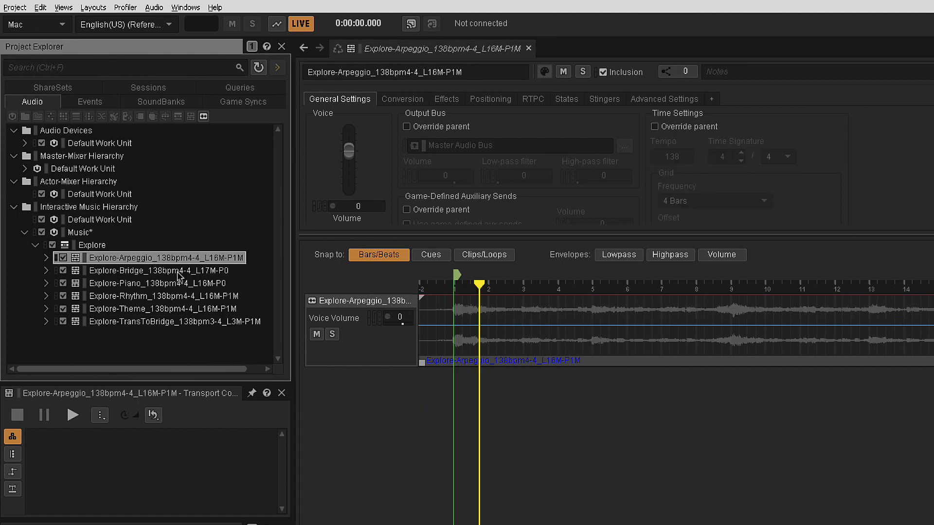
click(152, 273)
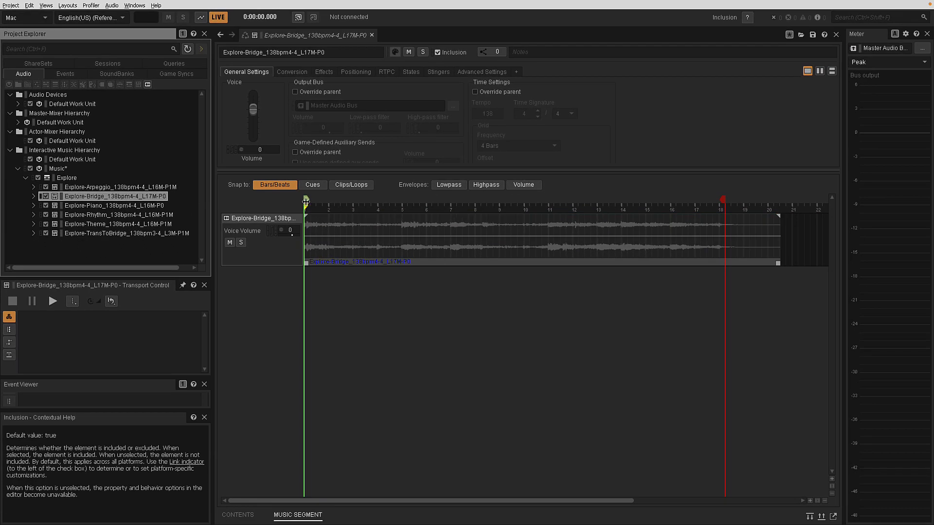
drag(724, 200, 719, 200)
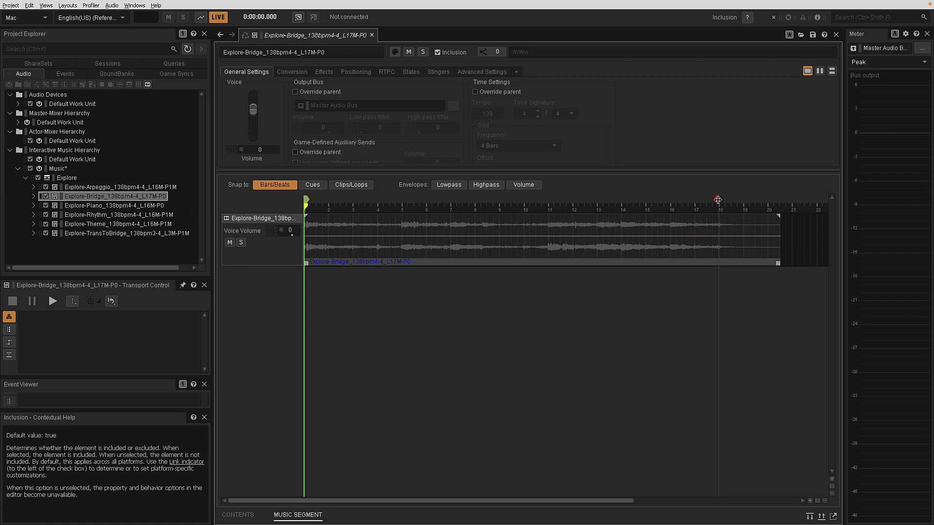
click(115, 206)
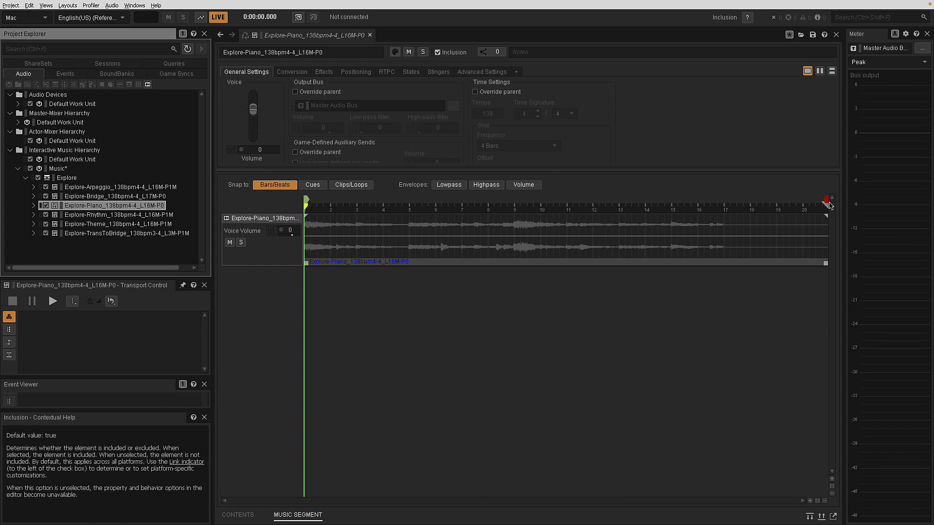
mouse_move(826, 200)
mouse_down()
mouse_move(716, 207)
mouse_move(722, 225)
mouse_up()
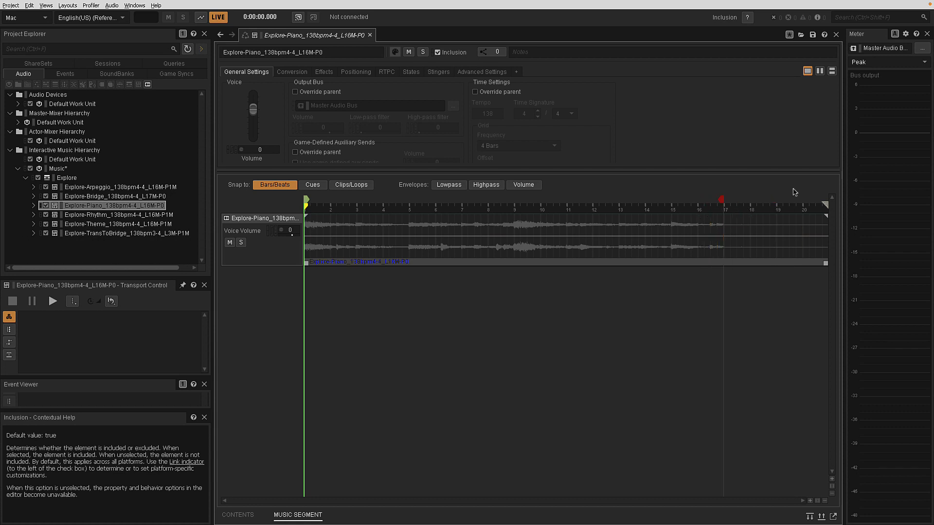
In the Explore-Rhythm segment, place the play cursor and entry cue one bar in, and move the exit cue to bar 17.
click(146, 215)
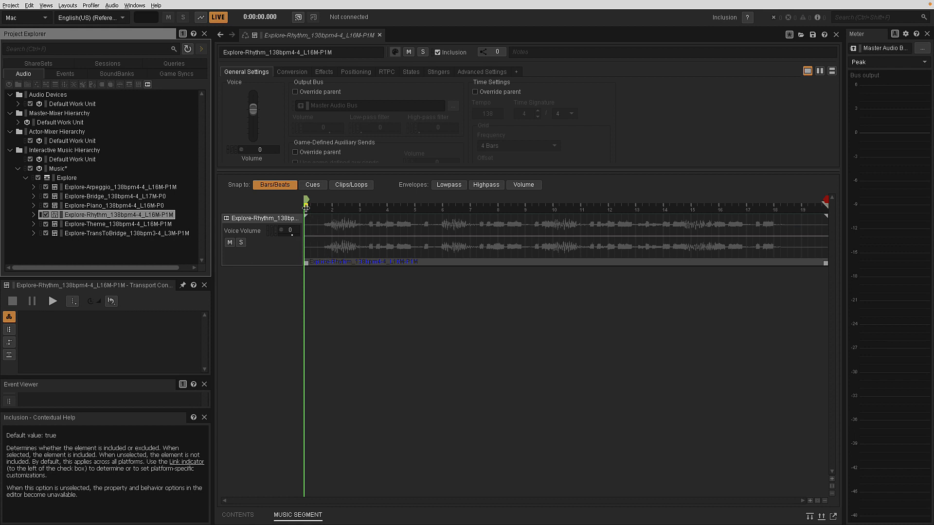
drag(306, 207, 329, 221)
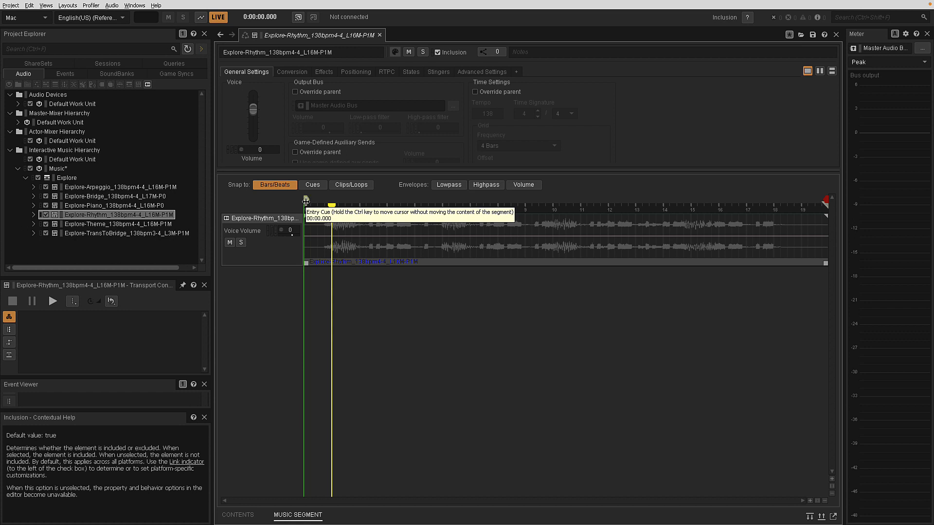
drag(305, 200, 333, 211)
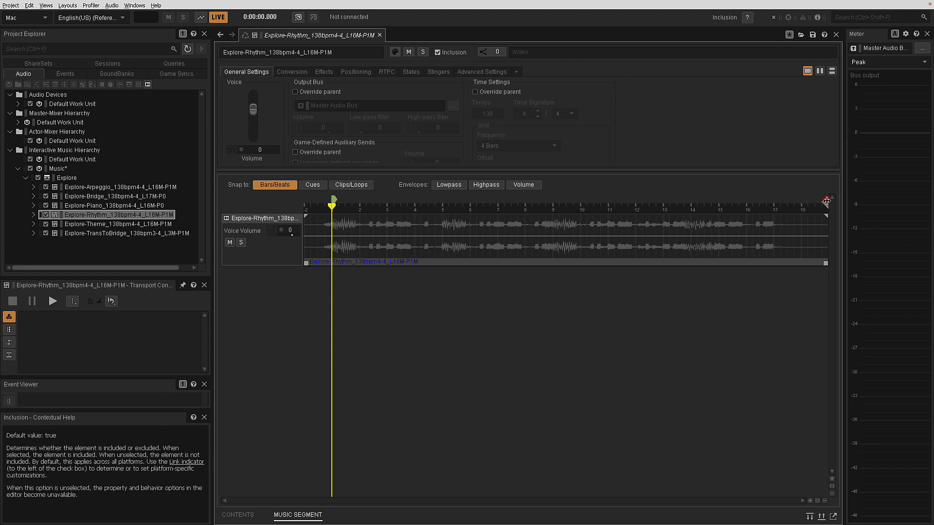
drag(826, 201, 774, 204)
In the Explore-Theme segment, place the play cursor and entry cue one bar in, and move the exit cue to bar 17.
click(73, 225)
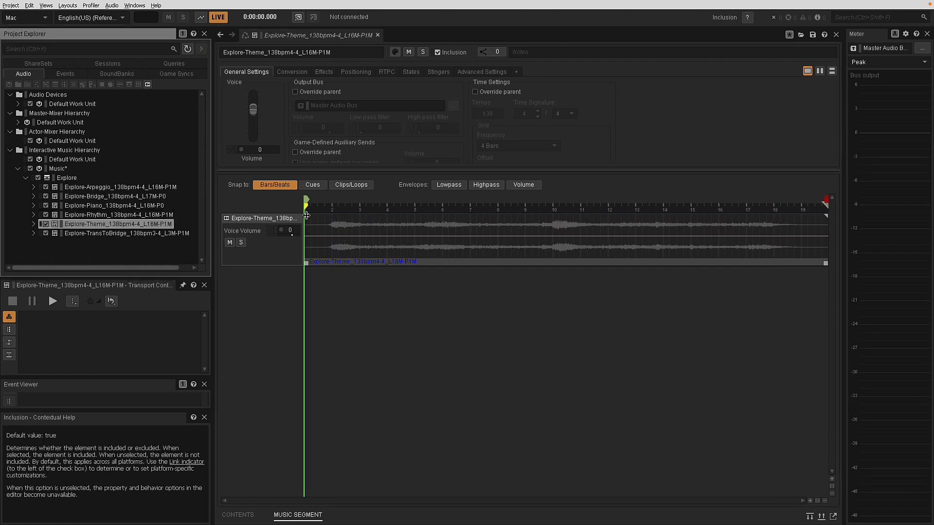
mouse_move(306, 215)
mouse_down()
mouse_move(331, 218)
mouse_move(314, 200)
mouse_move(332, 213)
mouse_up()
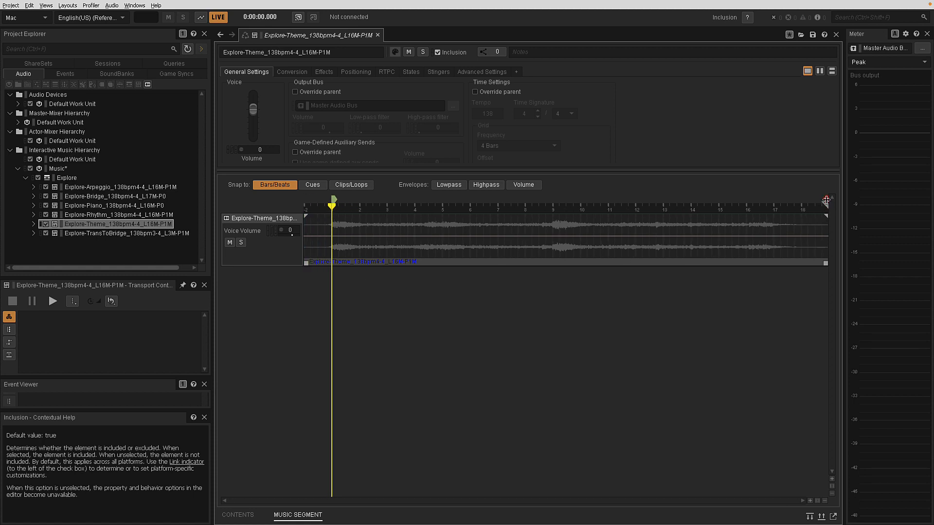
drag(825, 199, 773, 200)
In the Explore-TransToBridge segment, place the entry cue one bar in and the exit cue three bars after it.
click(115, 234)
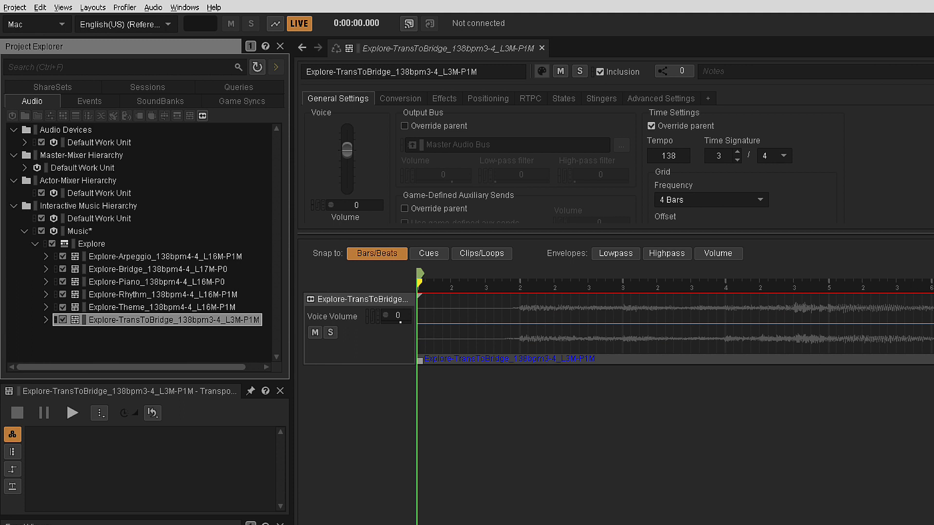
click(419, 281)
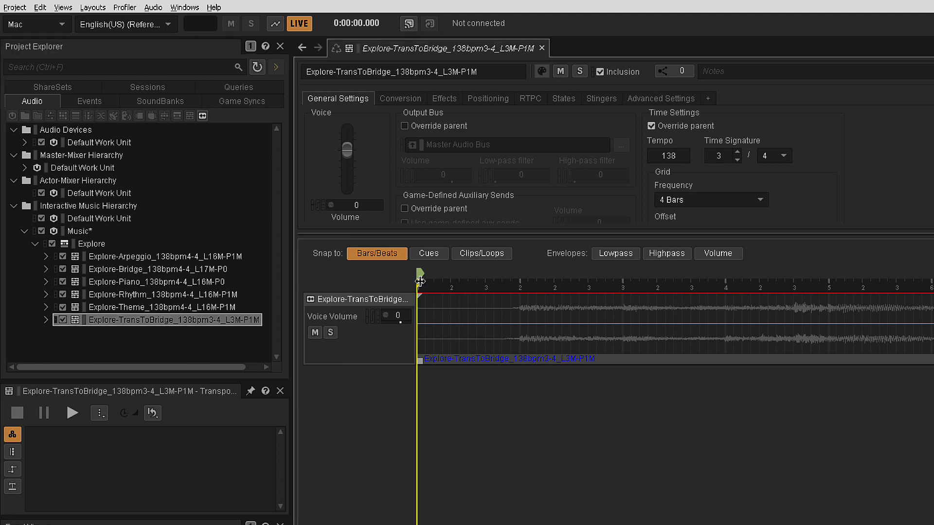
drag(420, 281, 417, 317)
drag(419, 282, 521, 342)
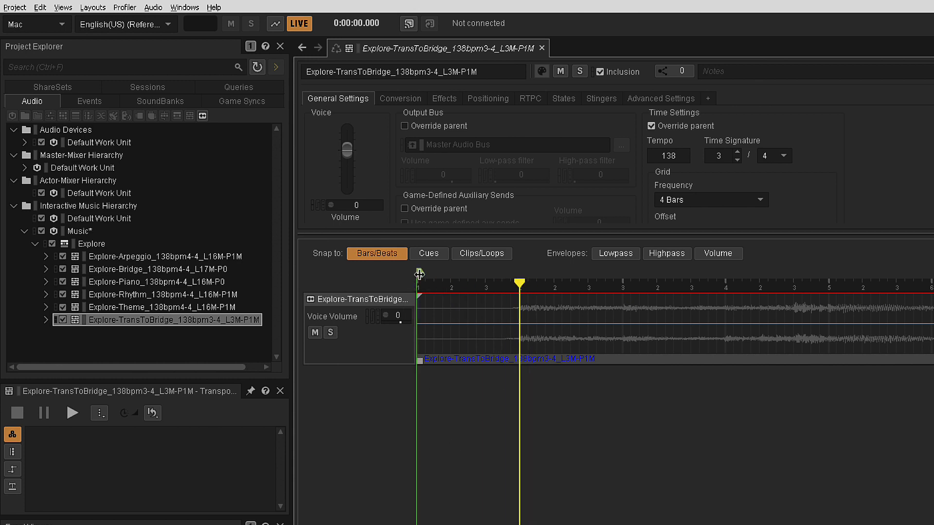
mouse_move(419, 274)
mouse_down()
mouse_move(430, 292)
mouse_move(513, 341)
mouse_move(526, 373)
mouse_up()
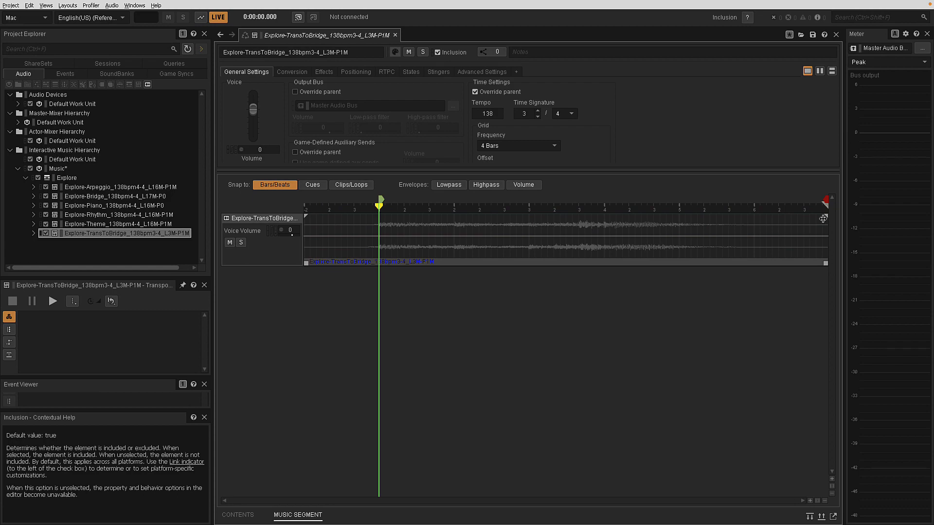
mouse_move(825, 200)
mouse_down()
mouse_move(691, 224)
mouse_move(678, 214)
mouse_up()
drag(676, 199, 603, 208)
Lower the voice volume of the Explore playlist container to -14.
click(67, 178)
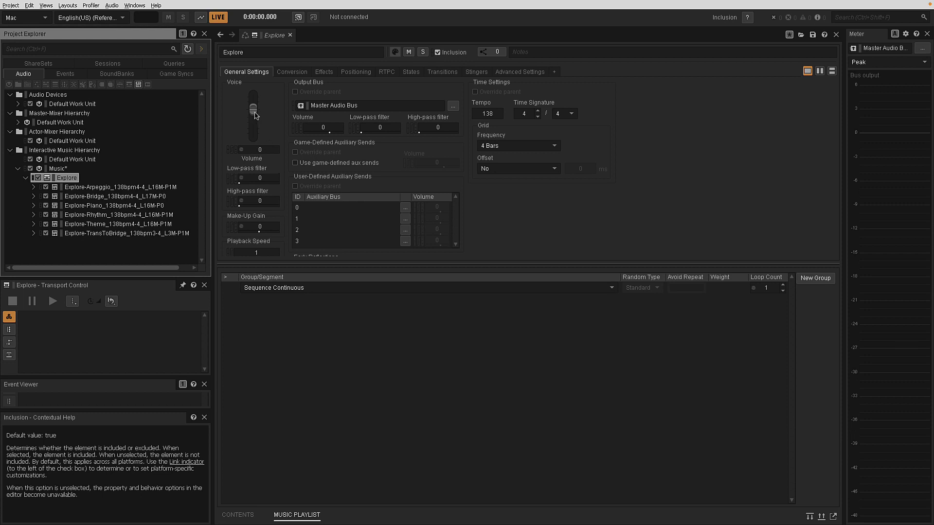
drag(255, 115, 251, 127)
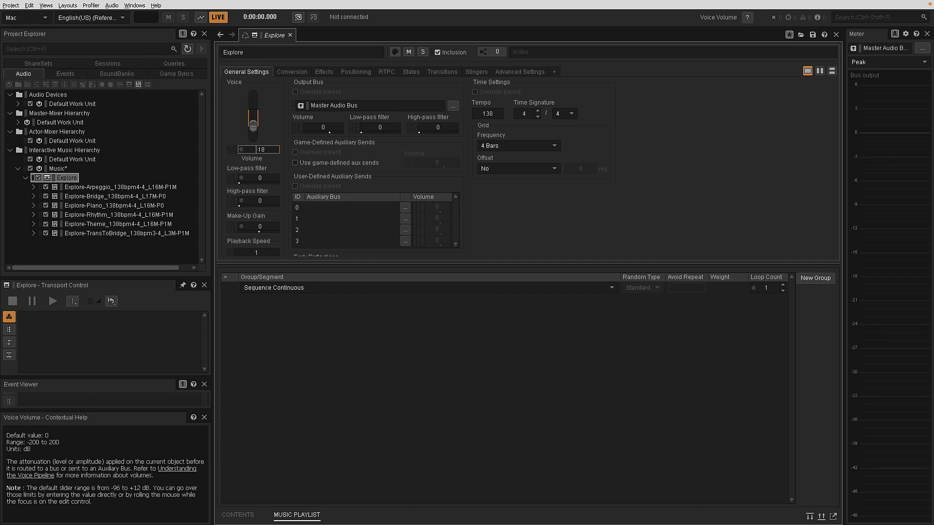
click(260, 150)
Look over the Explore container's contents and add the Explore-Arpeggio segment to its Sequence Continuous playlist group.
click(240, 515)
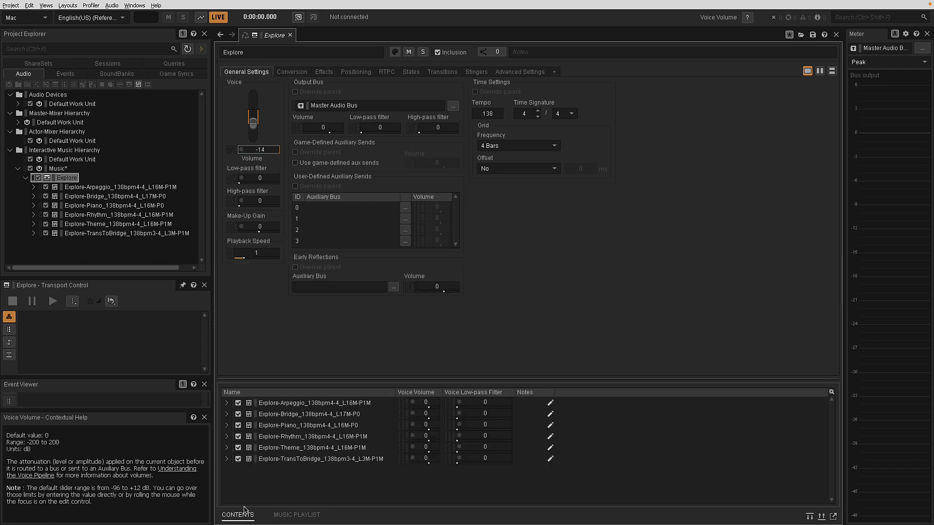
drag(271, 379, 273, 264)
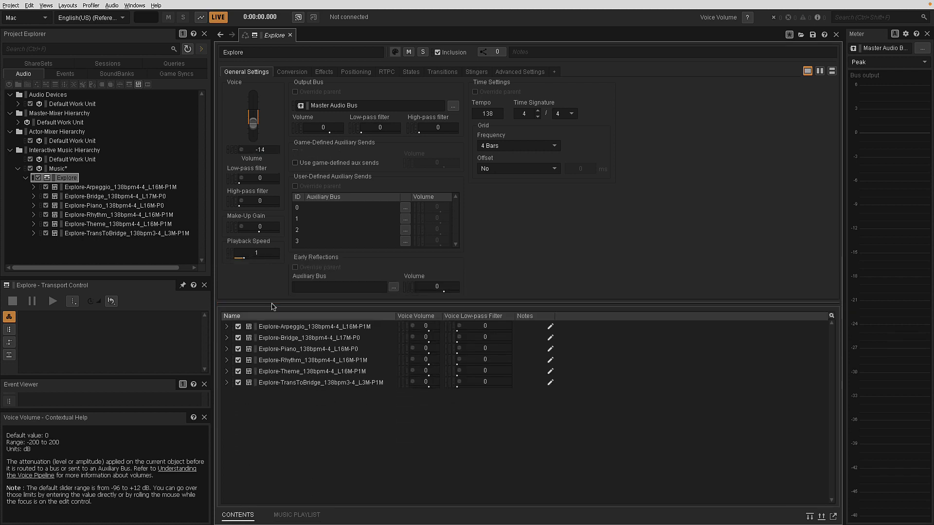
click(297, 514)
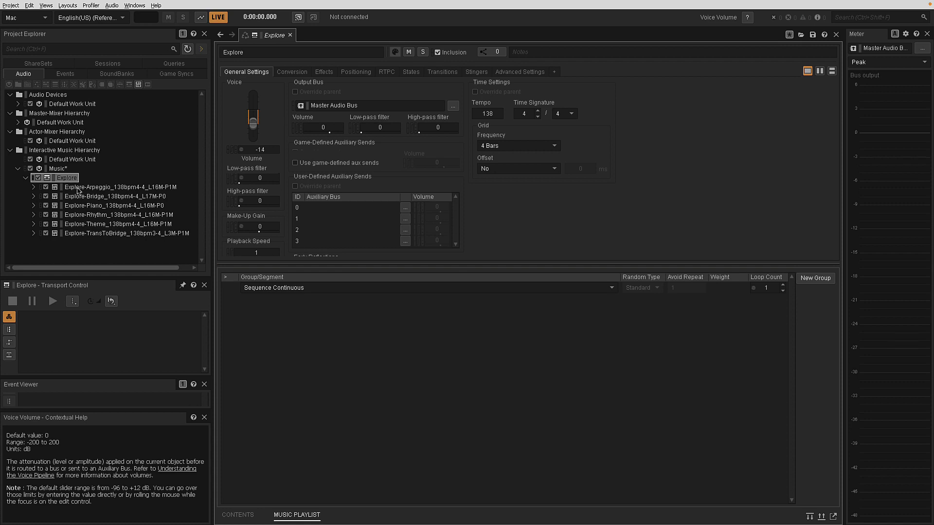
drag(77, 189, 300, 304)
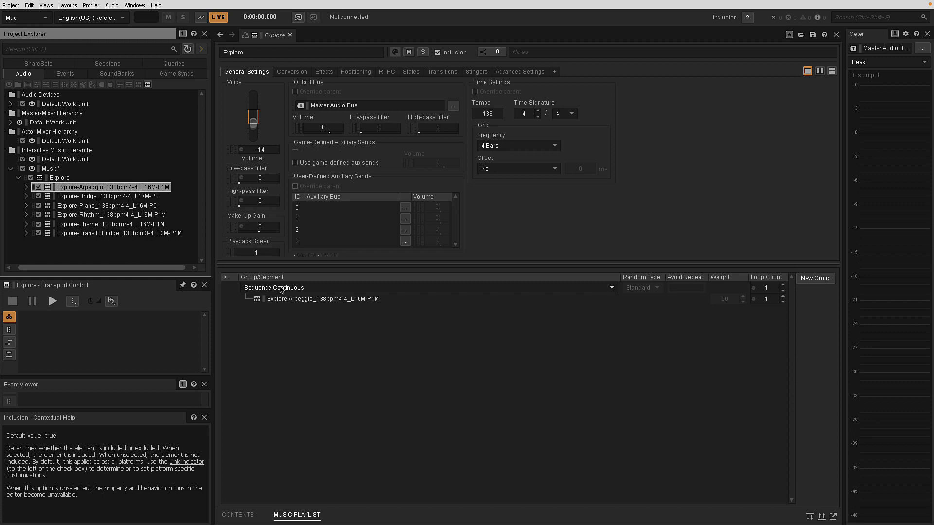
Review the playlist group's play mode options and read their descriptions in the enlarged contextual help, keeping Sequence Continuous.
click(262, 290)
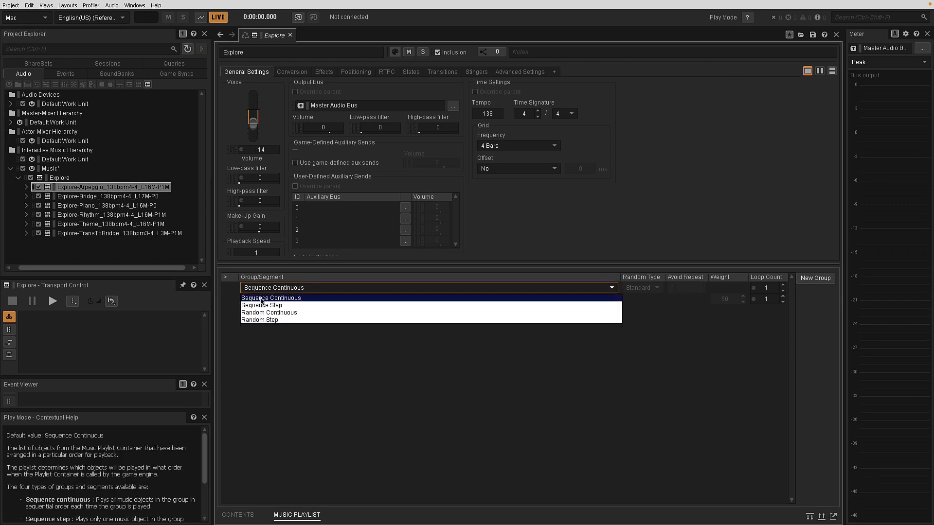
click(335, 298)
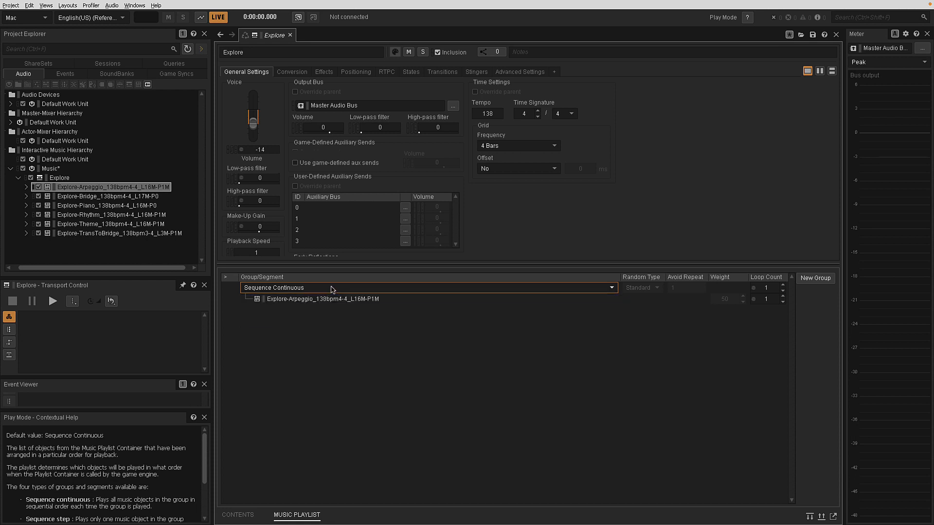
click(119, 410)
click(109, 379)
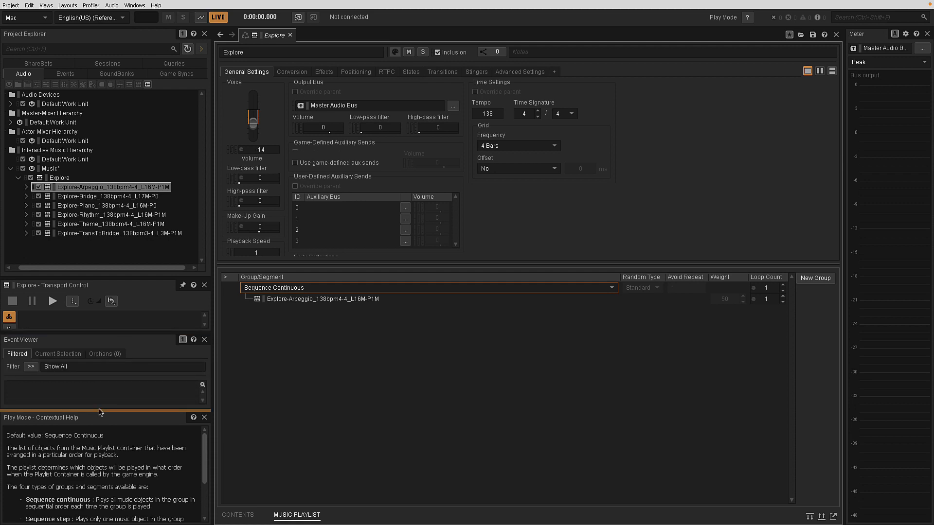
click(100, 409)
drag(99, 410, 108, 378)
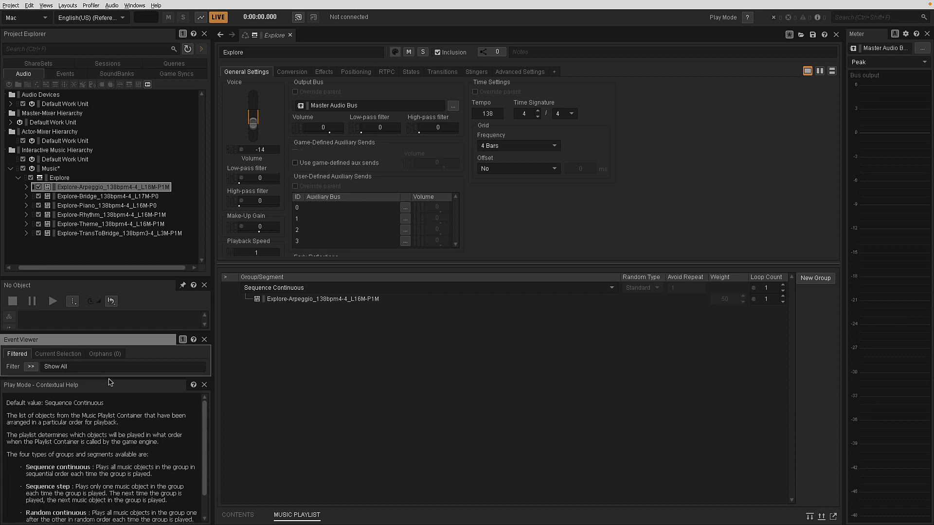
scroll(114, 485, down, 2)
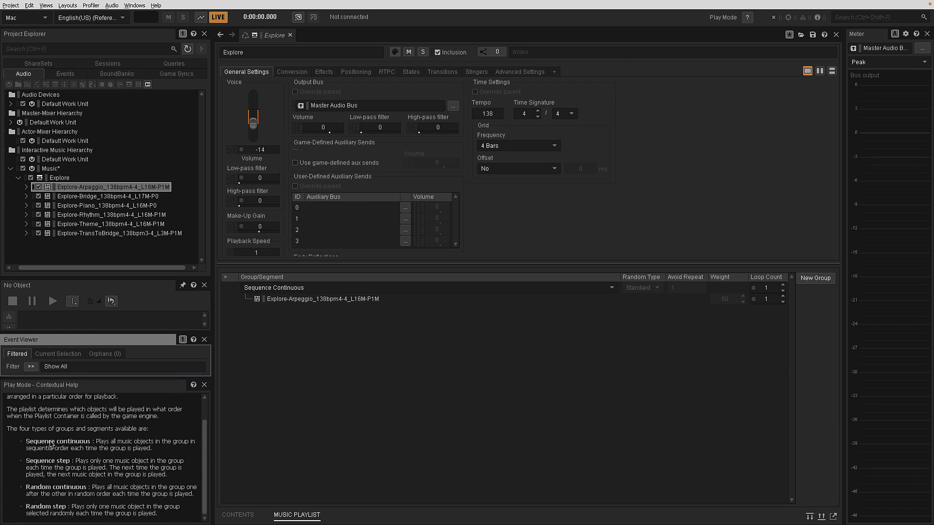
click(287, 291)
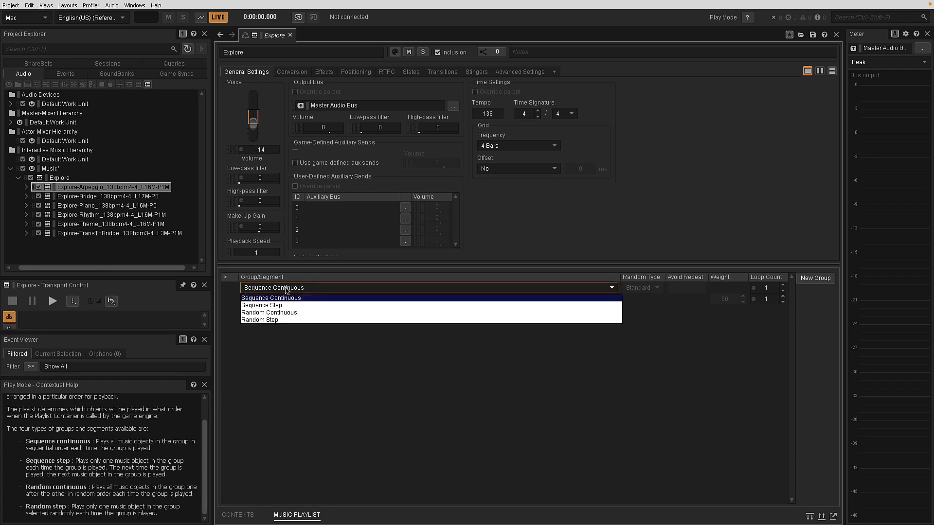
click(286, 289)
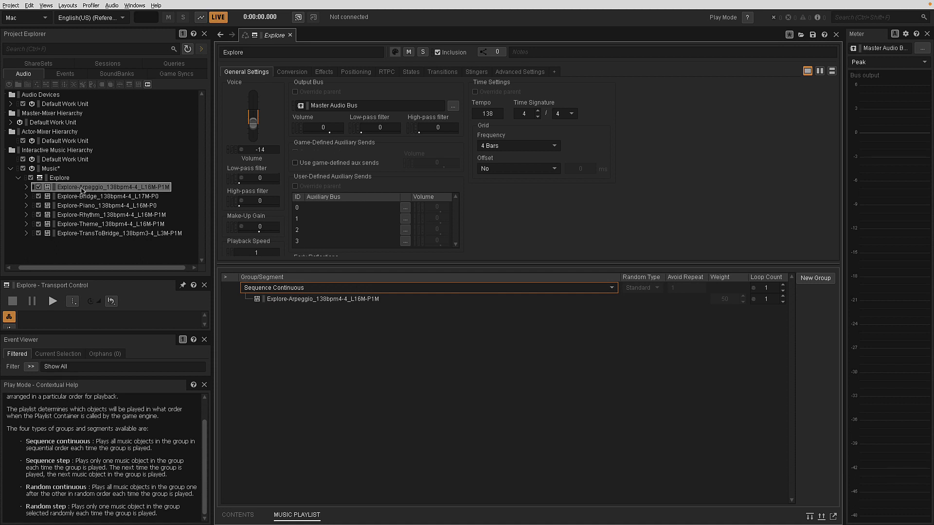
Check the entry and exit cues on the Explore-Arpeggio segment's timeline and return to the Explore playlist.
click(32, 188)
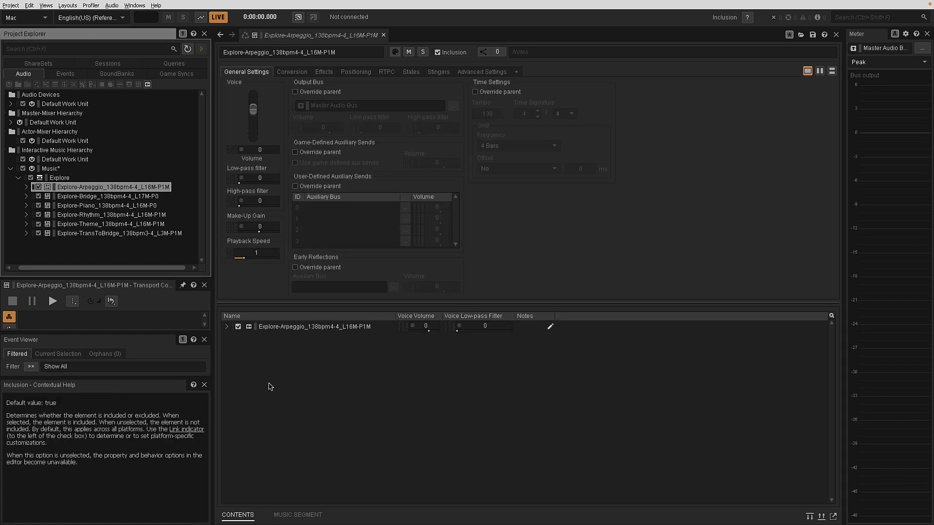
click(298, 515)
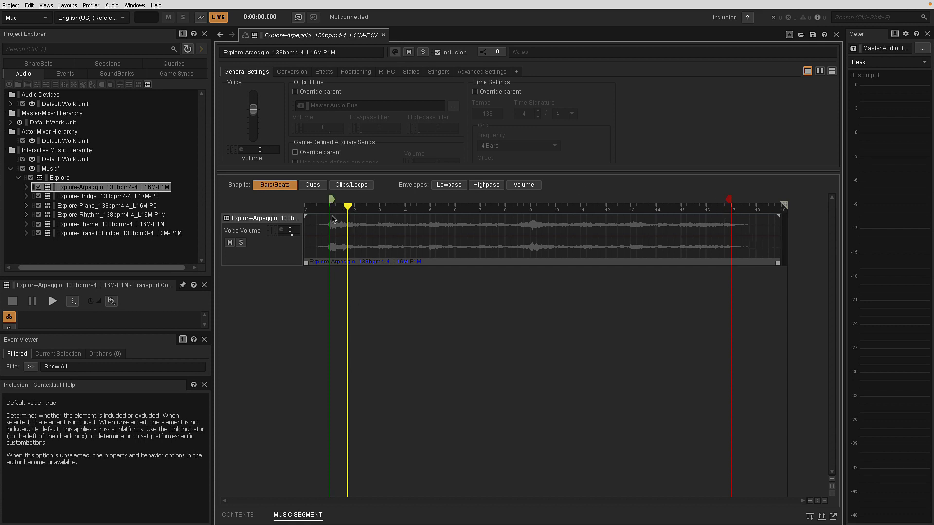
click(57, 178)
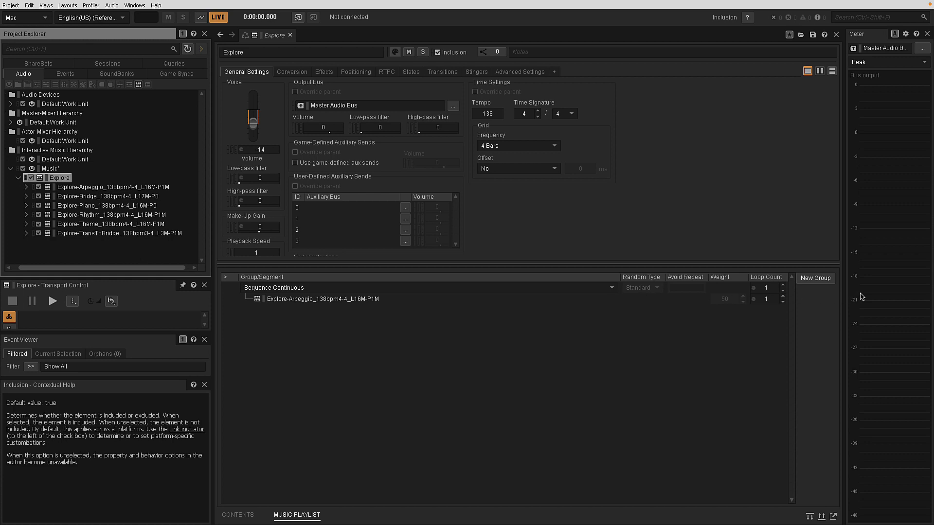
Set the Sequence Continuous group's loop count to Infinite and audition the Explore container.
click(783, 291)
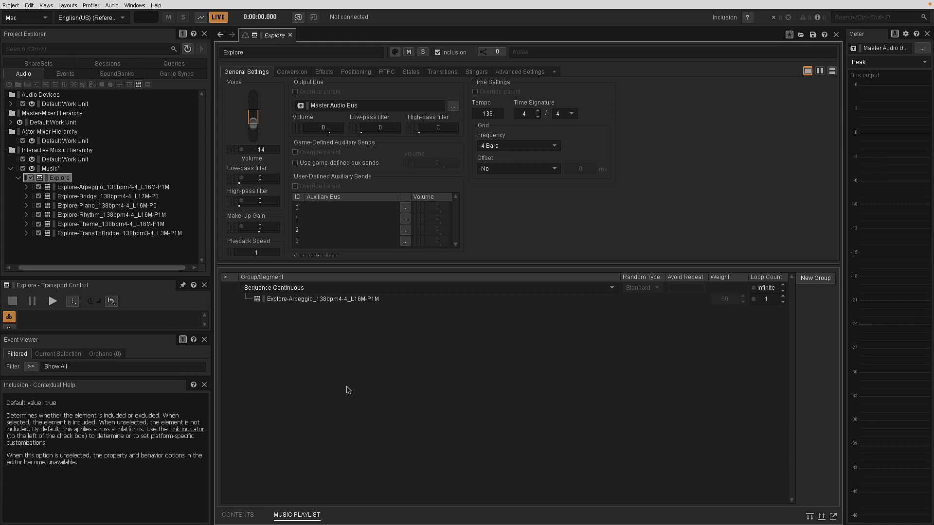
click(783, 285)
click(783, 286)
click(783, 291)
click(53, 302)
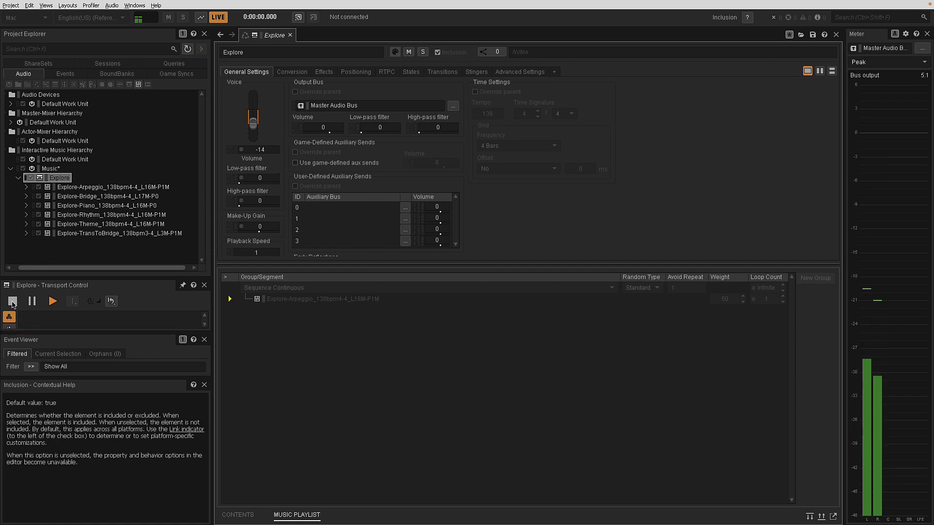
key(space)
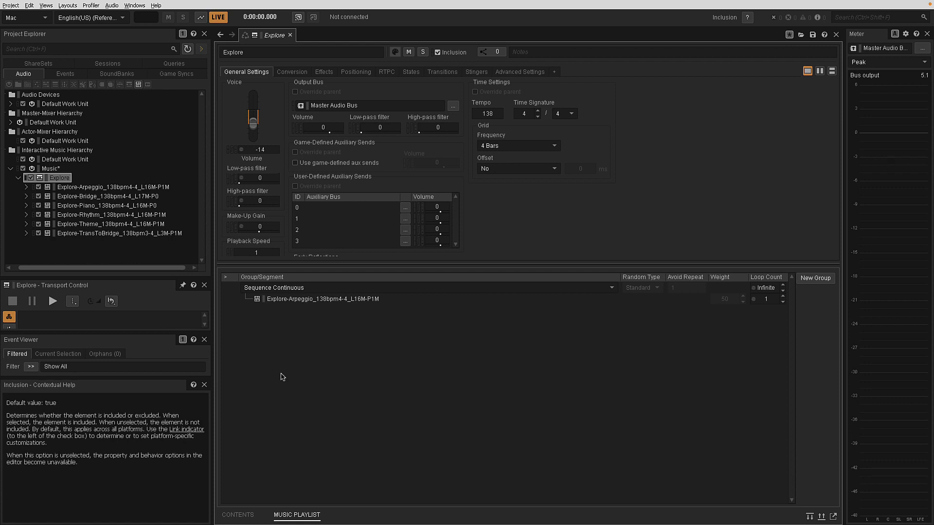
Recheck the Explore-Arpeggio segment's timeline and the group's play mode options, keeping the Explore playlist group on Sequence Continuous.
click(101, 188)
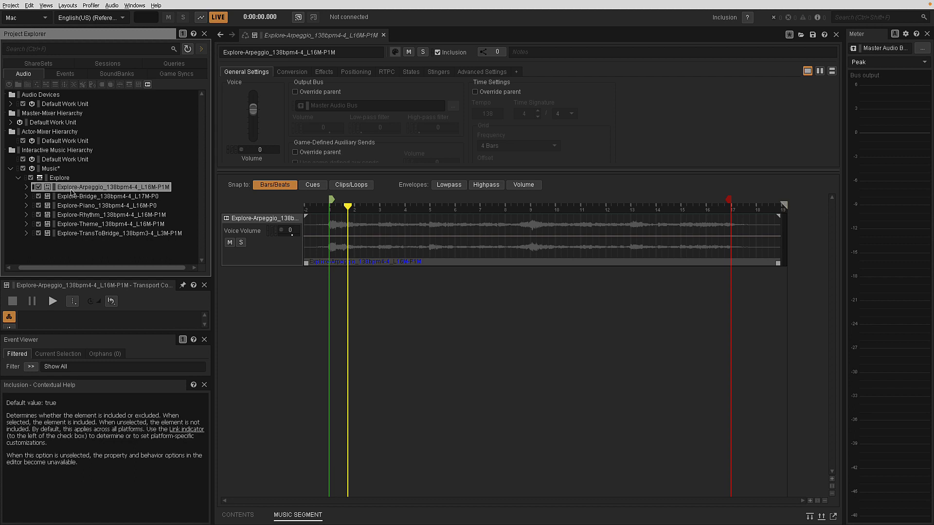
click(61, 179)
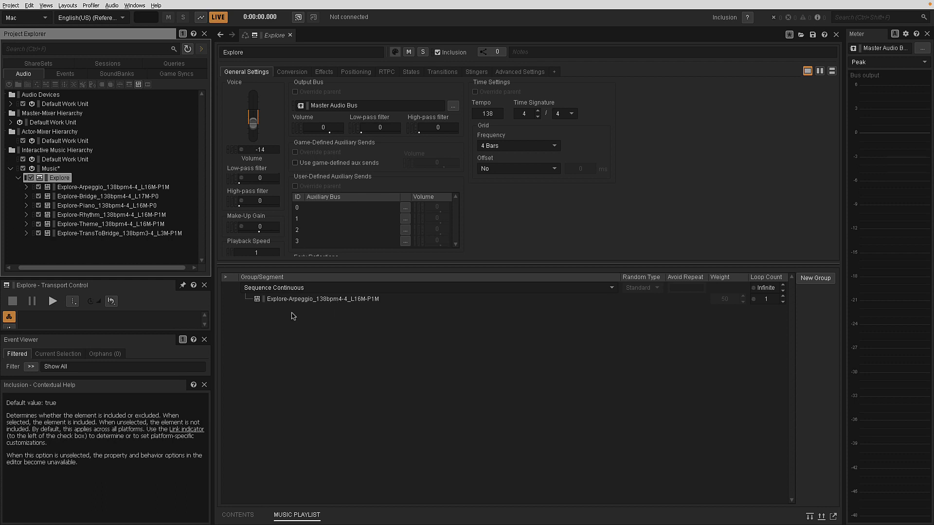
click(285, 289)
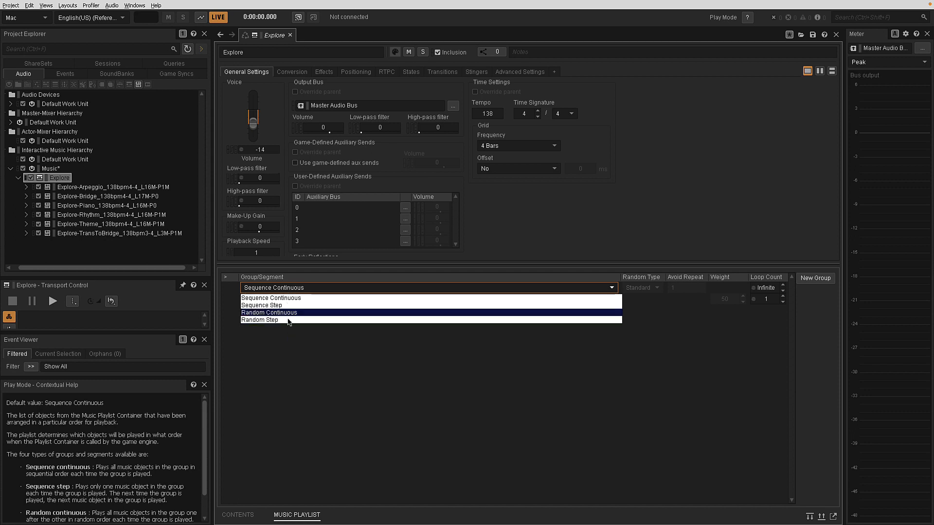
click(284, 298)
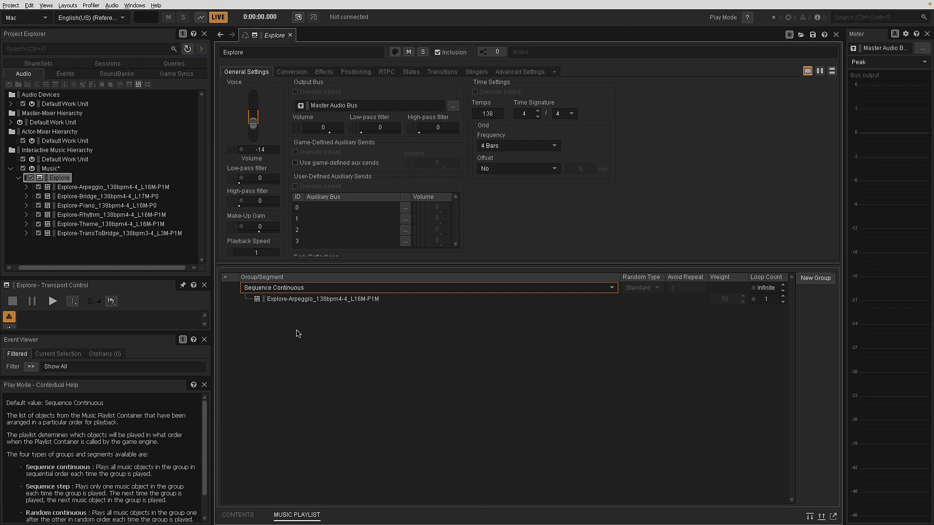
Add a nested group below Explore-Arpeggio in the Sequence Continuous group and set its play mode to Random Step.
click(816, 278)
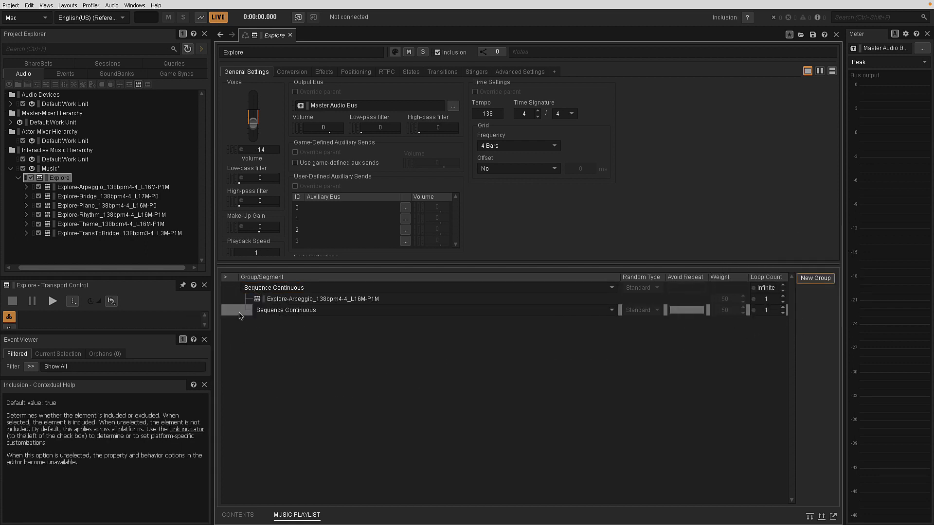
click(252, 329)
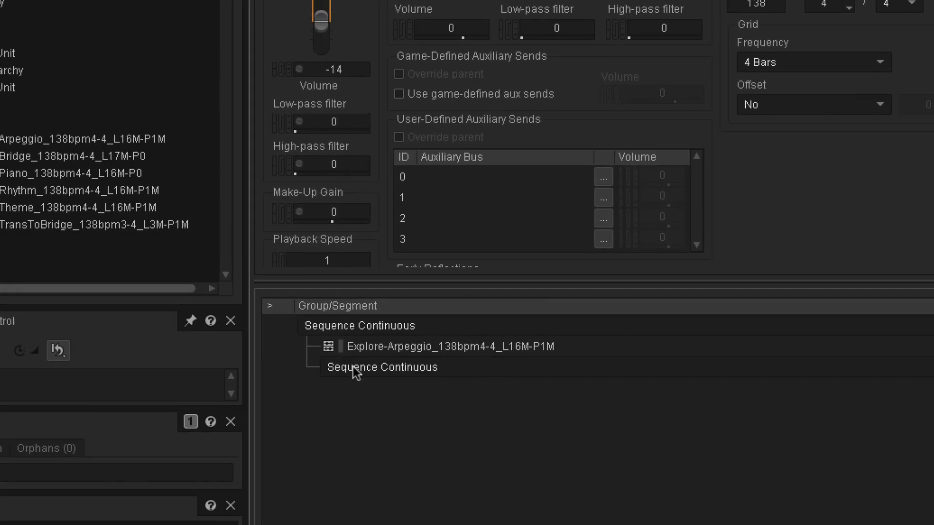
click(401, 368)
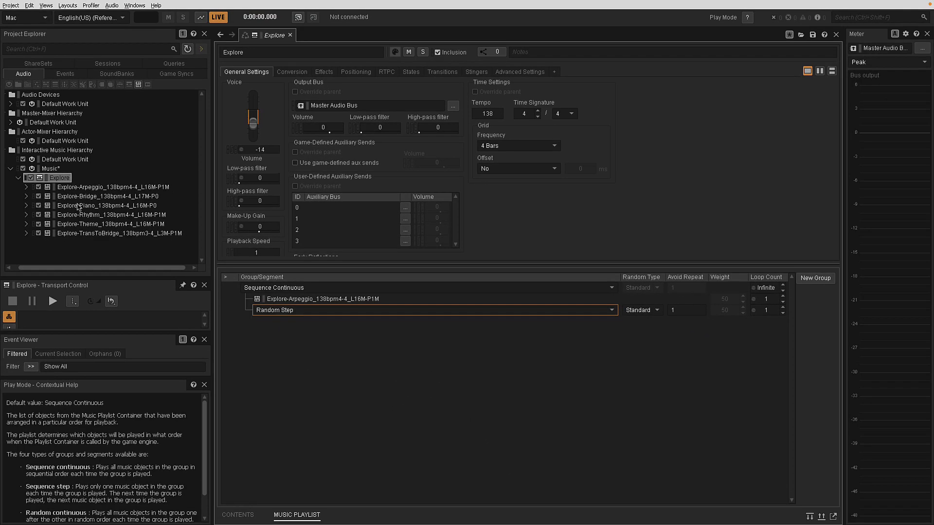
Compare the entry cue positions of the Explore-Rhythm, Explore-Piano and Explore-Arpeggio segments.
click(81, 215)
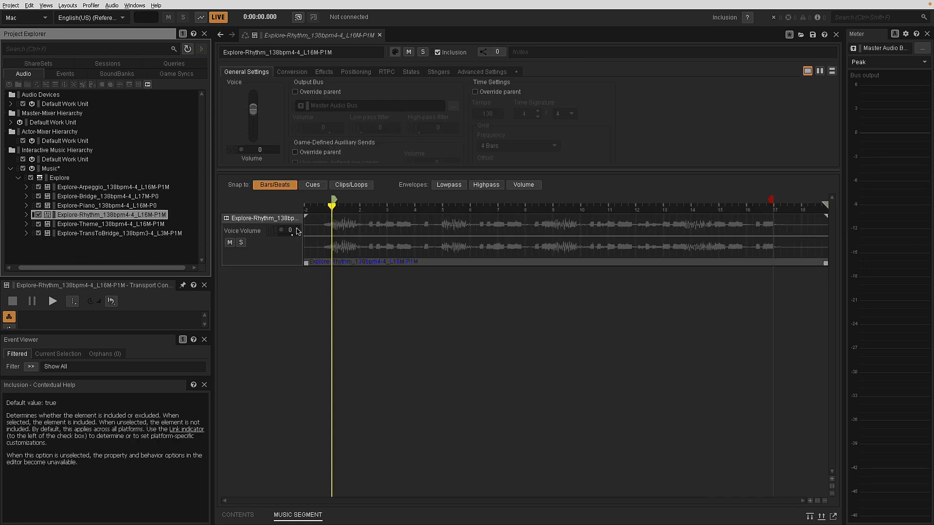
click(98, 206)
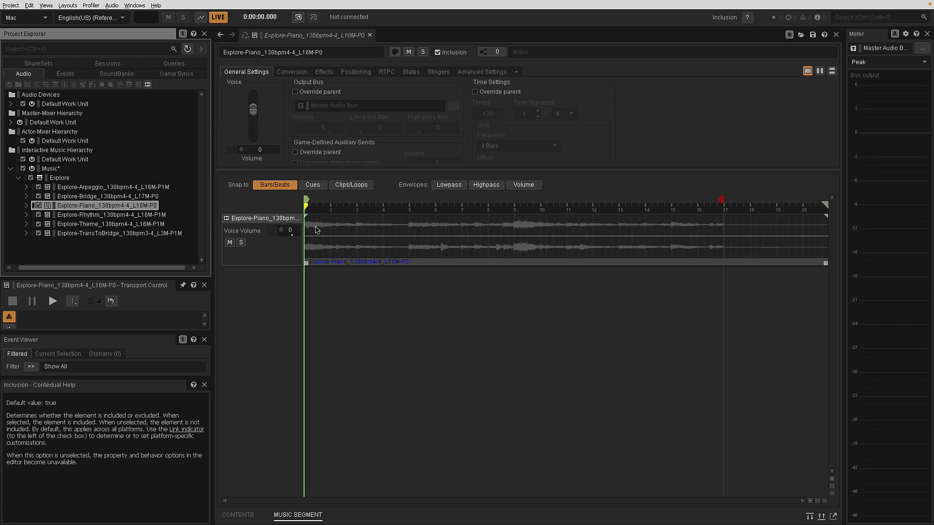
click(92, 215)
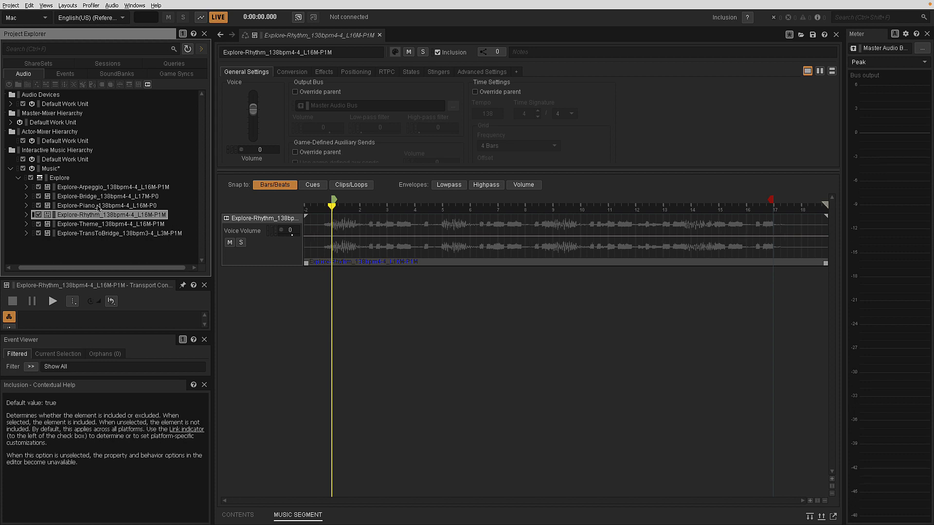
click(88, 188)
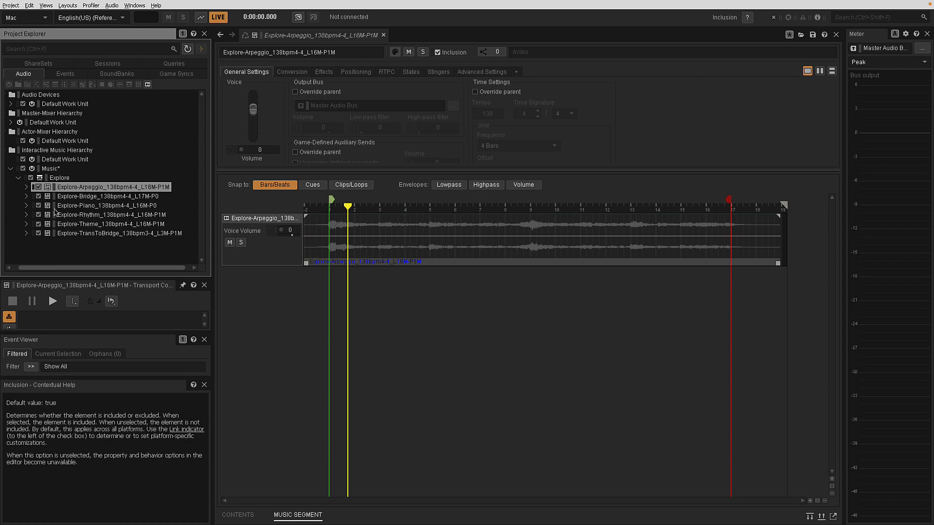
Add the Explore-Rhythm segment to the Random Step group of the Explore playlist and audition the container.
click(59, 178)
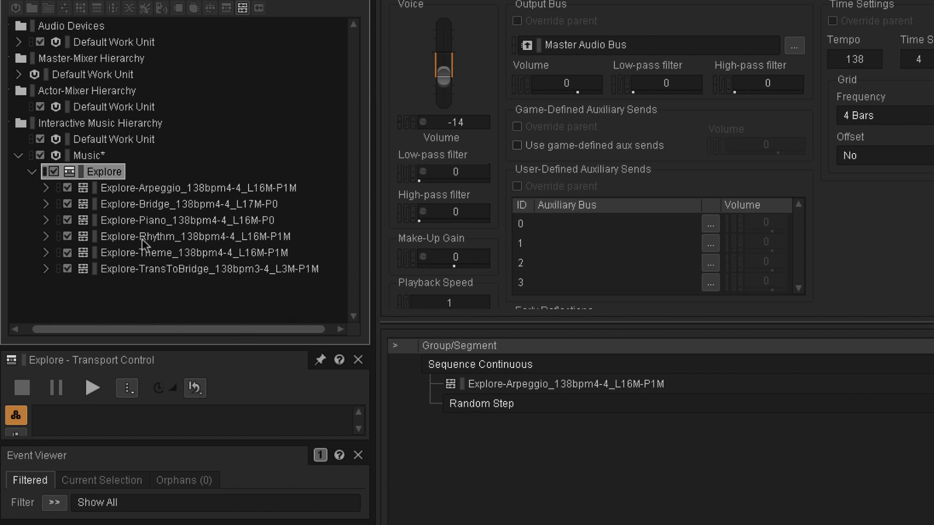
drag(142, 238, 573, 428)
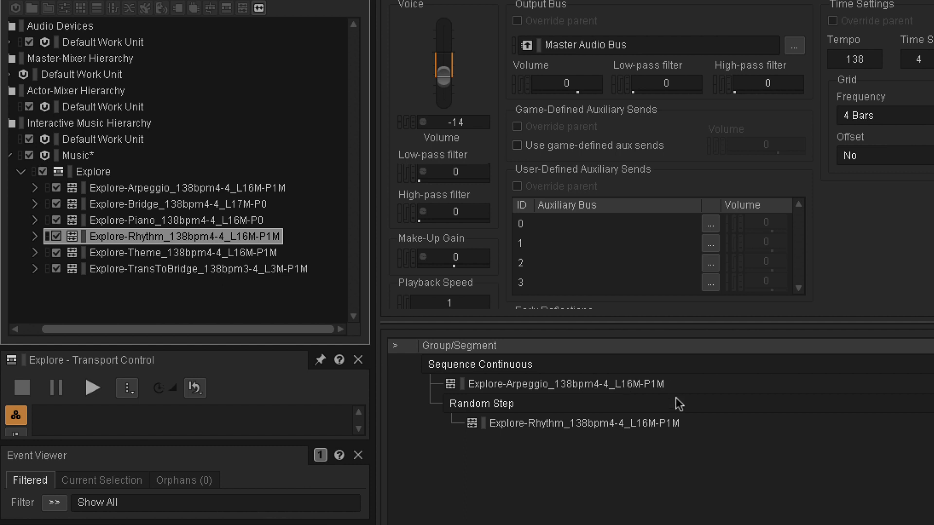
click(91, 387)
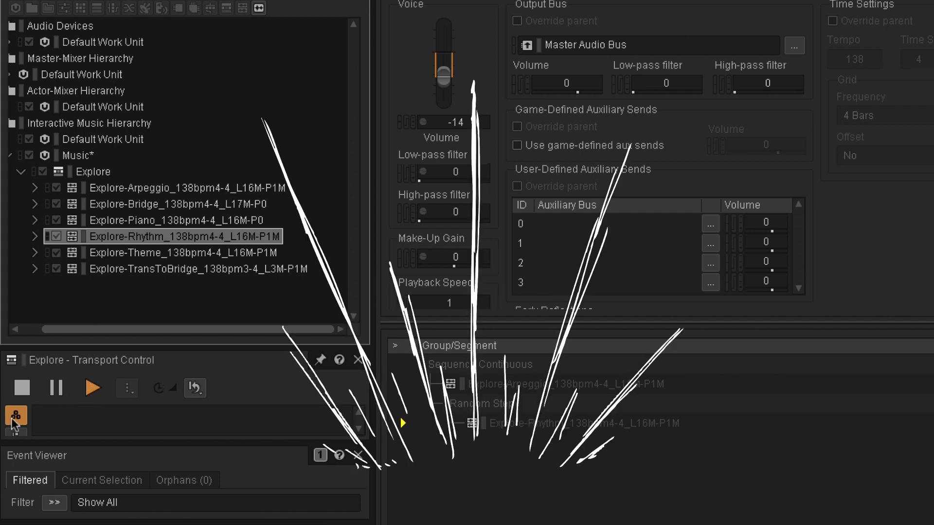
click(22, 389)
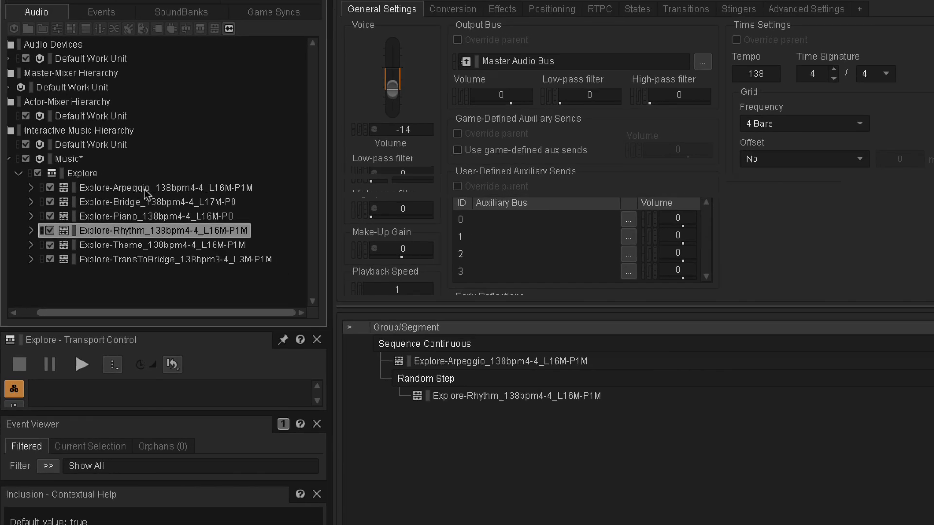
Compare the segments' cue points, moving the play cursor to the exit cue at bar 17 in Explore-Arpeggio and to bar 3 in Explore-Rhythm.
click(144, 189)
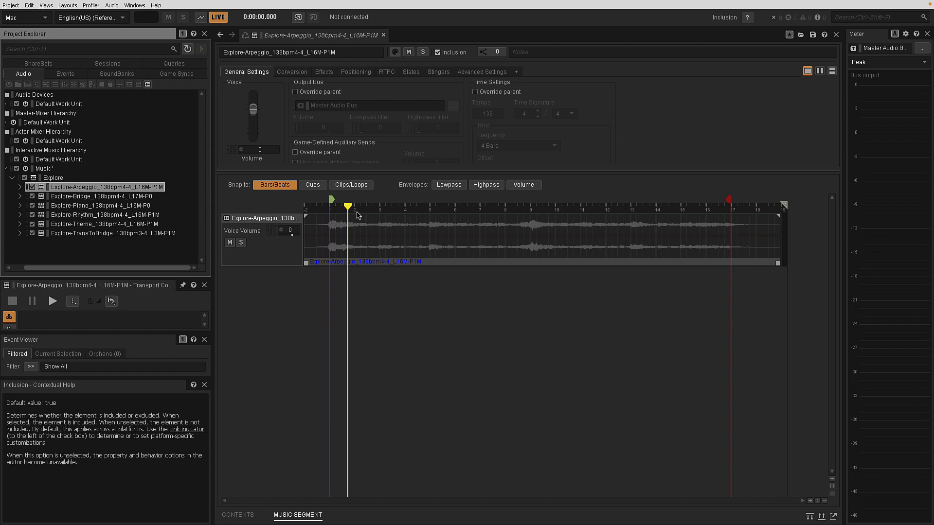
mouse_move(349, 205)
mouse_down()
mouse_move(564, 241)
mouse_move(663, 269)
mouse_move(704, 268)
mouse_up()
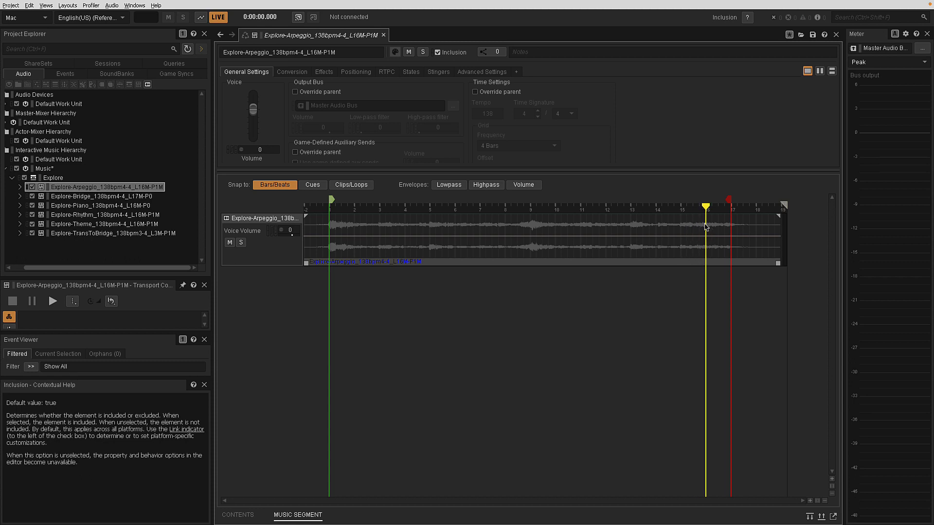
click(85, 217)
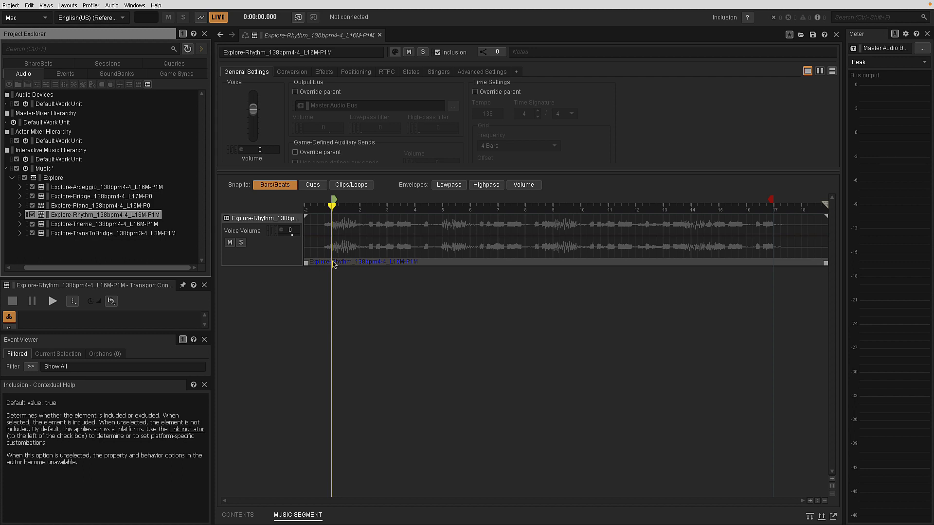
click(79, 188)
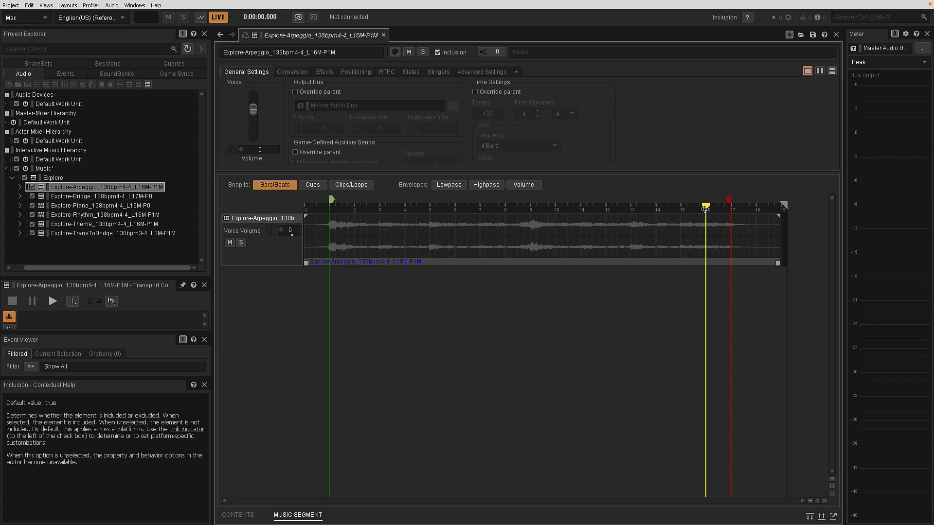
drag(705, 209, 727, 218)
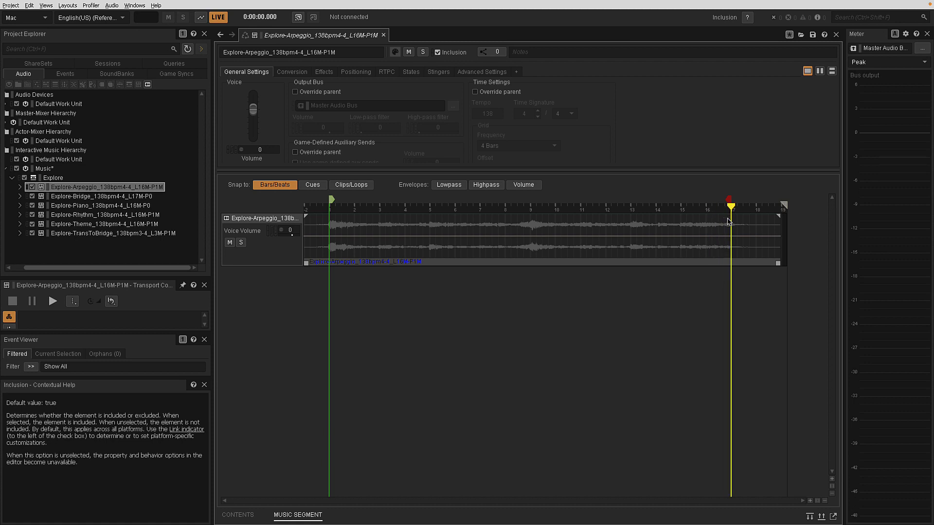
click(74, 216)
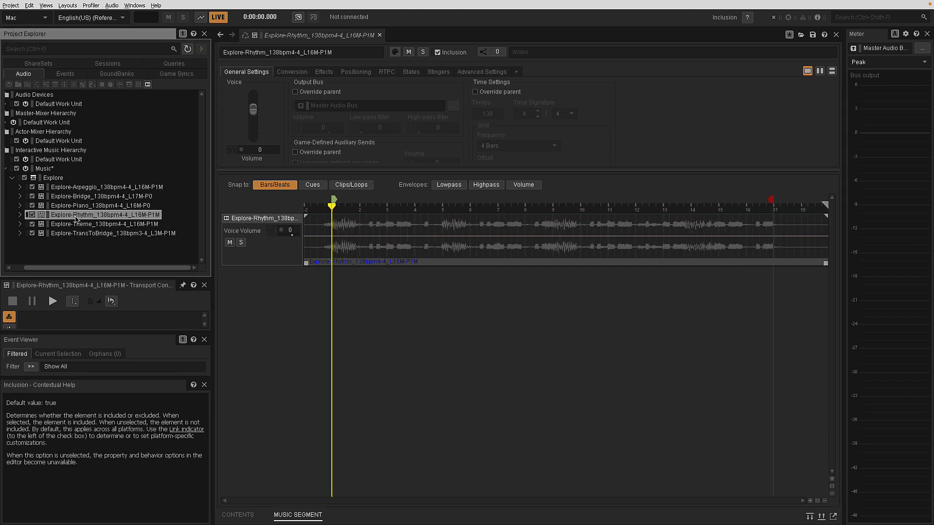
drag(331, 206, 387, 233)
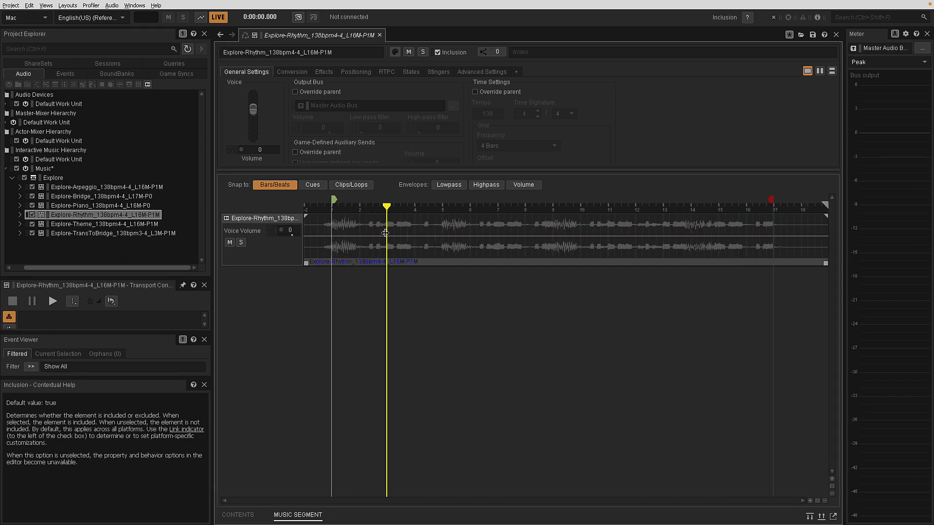
Try trimming the Explore-Arpeggio clip to its entry and exit cues at bars 1 and 17, and extend both ends back past the cues.
click(110, 188)
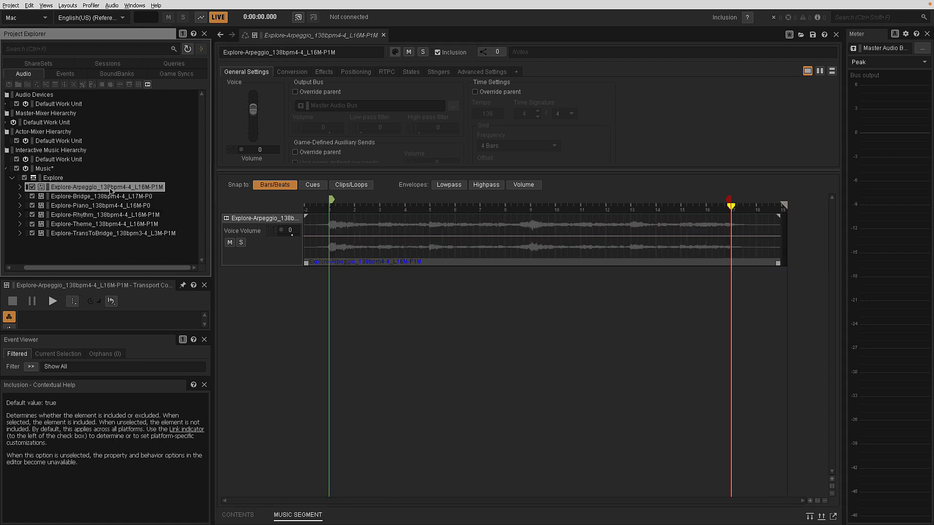
drag(729, 209, 778, 230)
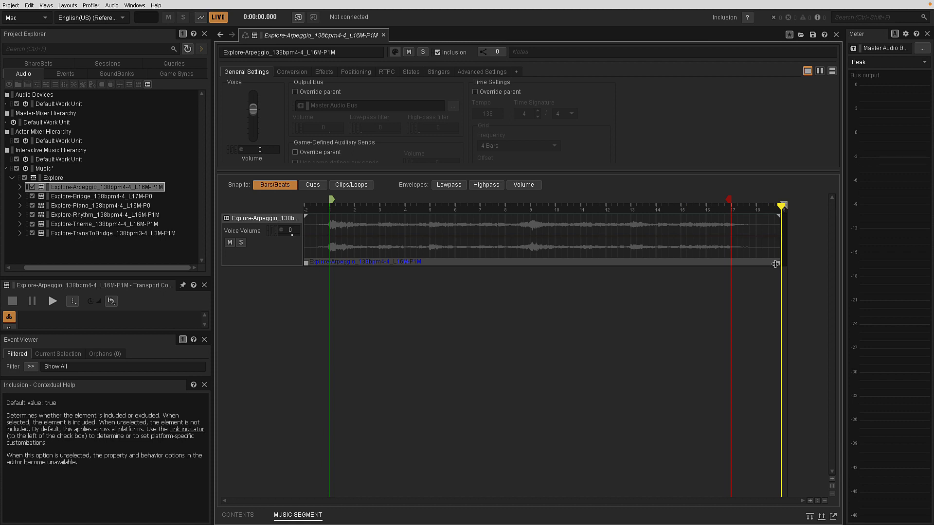
drag(775, 263, 728, 263)
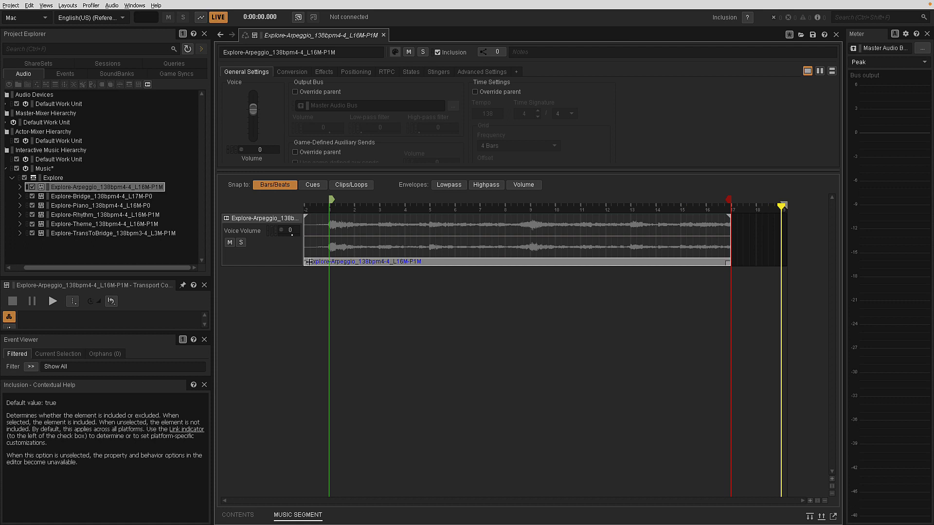
drag(305, 263, 330, 263)
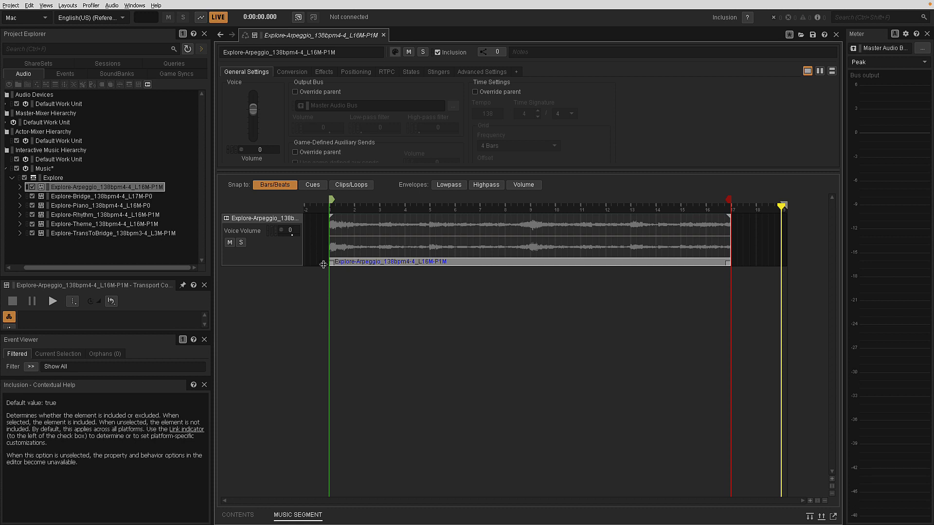
drag(323, 263, 305, 263)
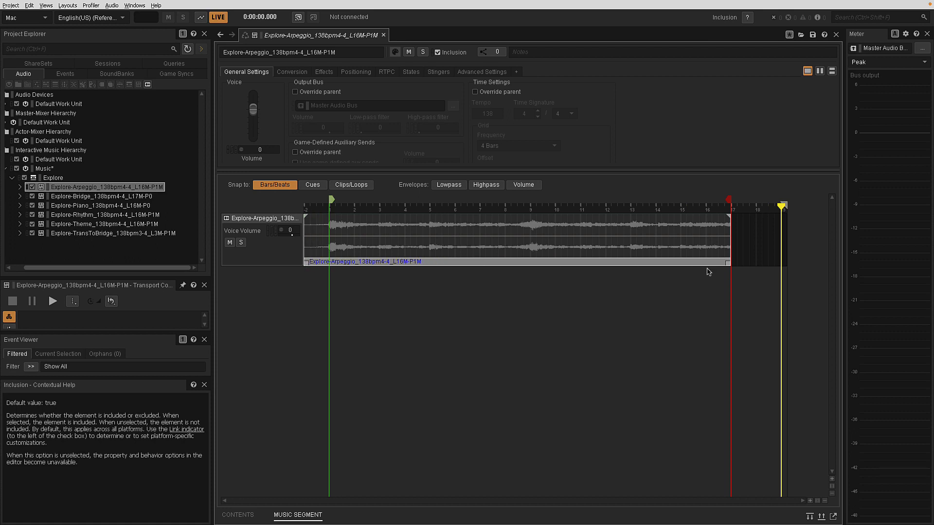
drag(728, 263, 796, 278)
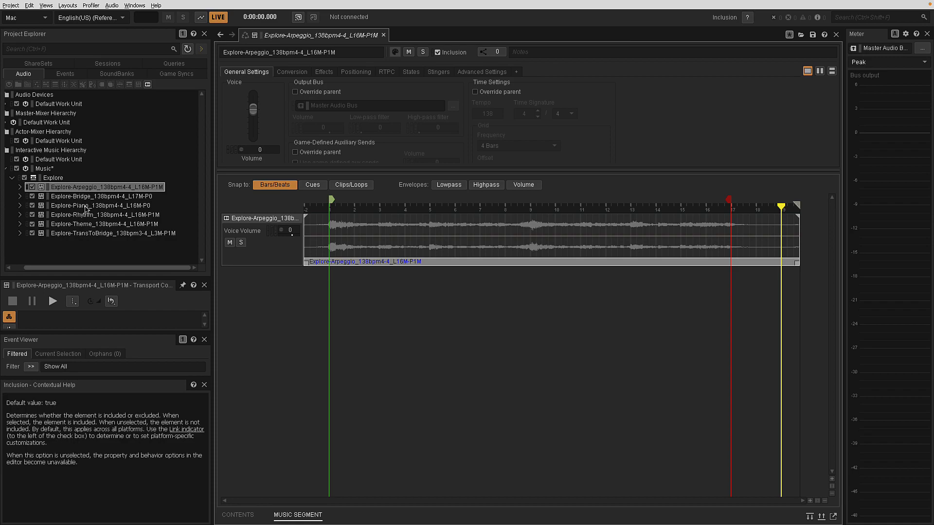
Switch to Finder and preview the image "201 Lesson 1 Re-sequencing – Creating Variation Using a Sequential Approach.png" to examine the overlapping segments.
key(super+Tab)
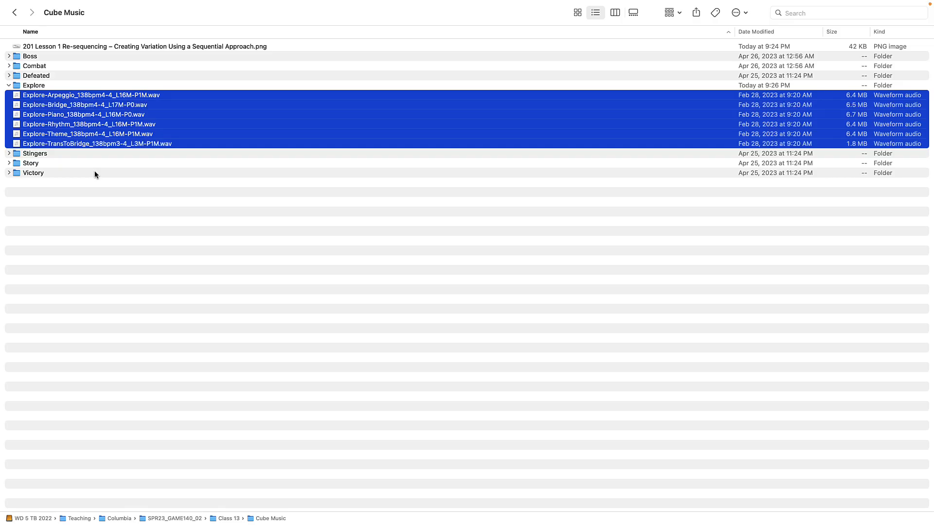
click(117, 208)
click(54, 46)
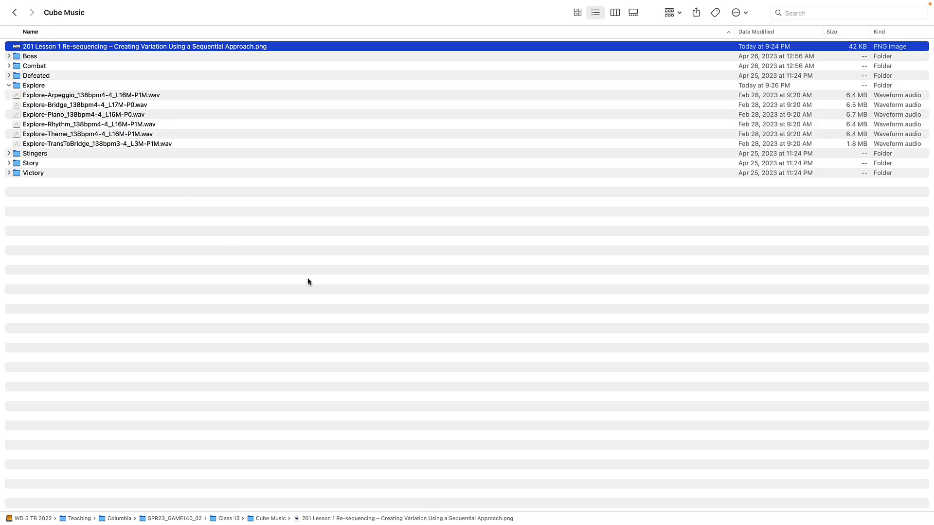
key(space)
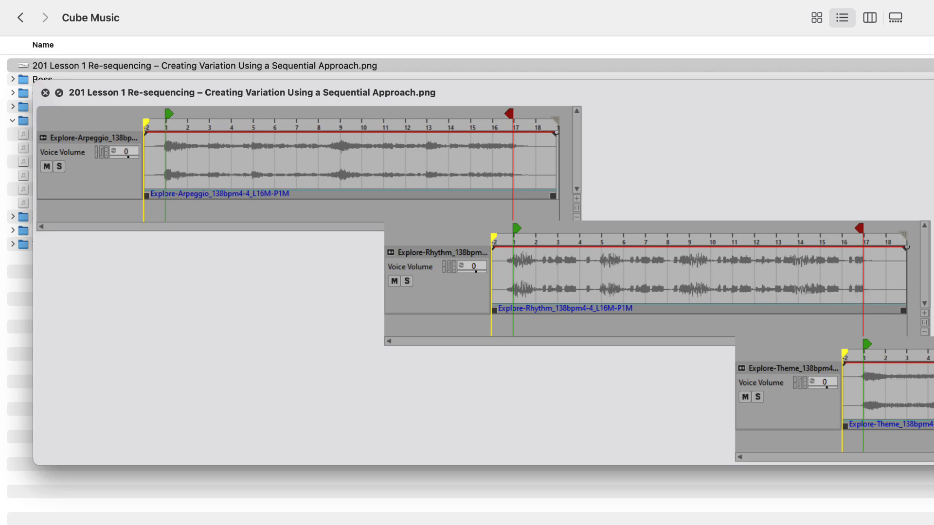
key(space)
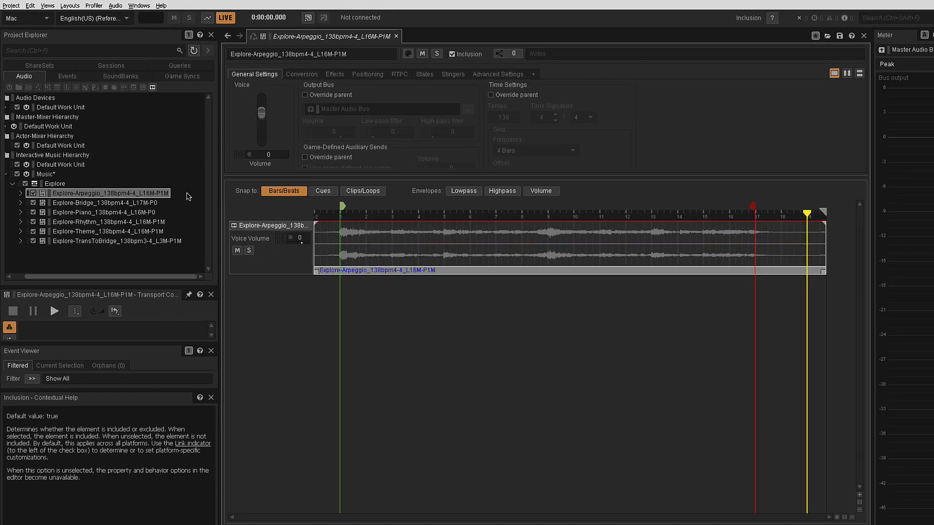
Trim the Explore-Arpeggio, Explore-Bridge and Explore-Piano clips to end at bar 5 and move their exit cues to that bar.
drag(823, 272, 426, 253)
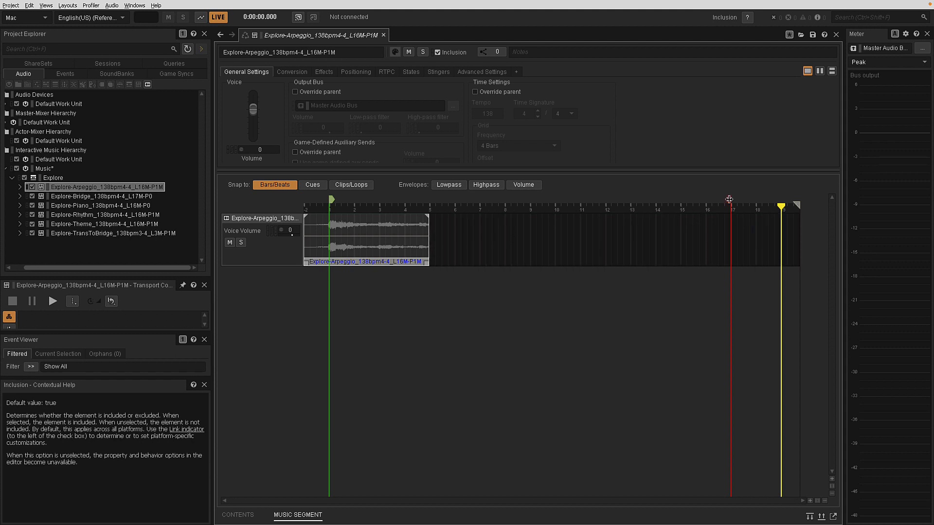
mouse_move(729, 200)
mouse_down()
mouse_move(606, 215)
mouse_move(429, 215)
mouse_up()
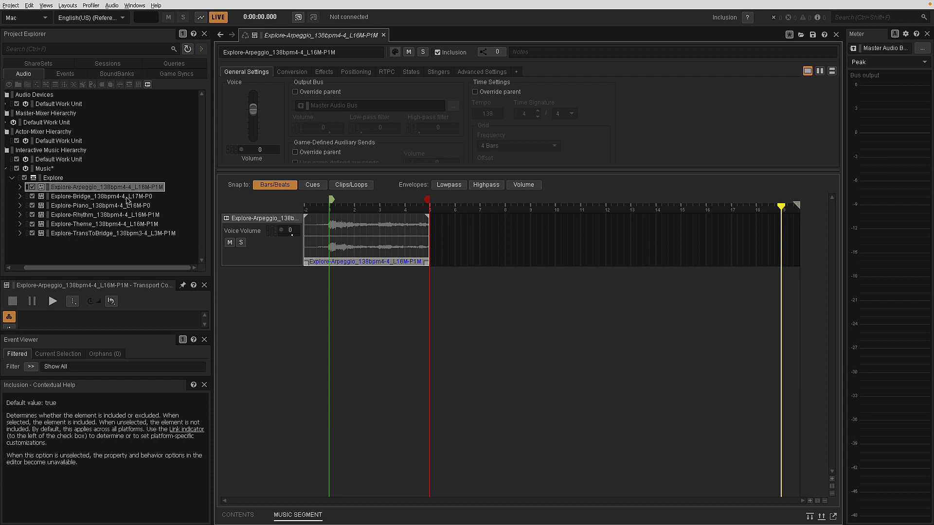
click(114, 196)
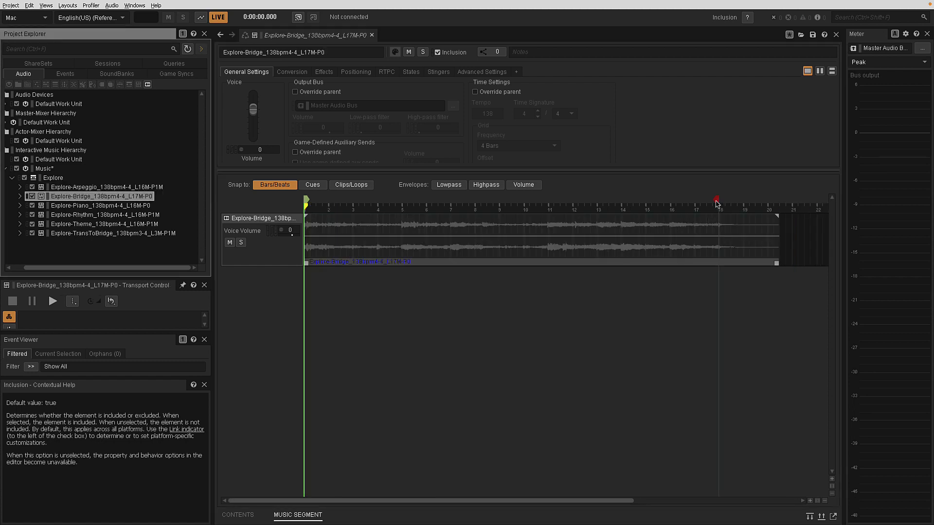
drag(776, 263, 394, 265)
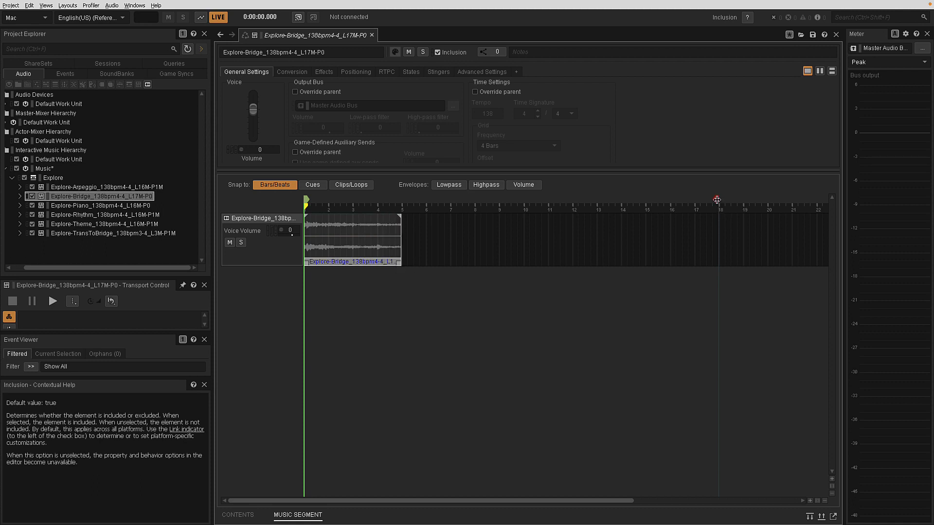
click(106, 206)
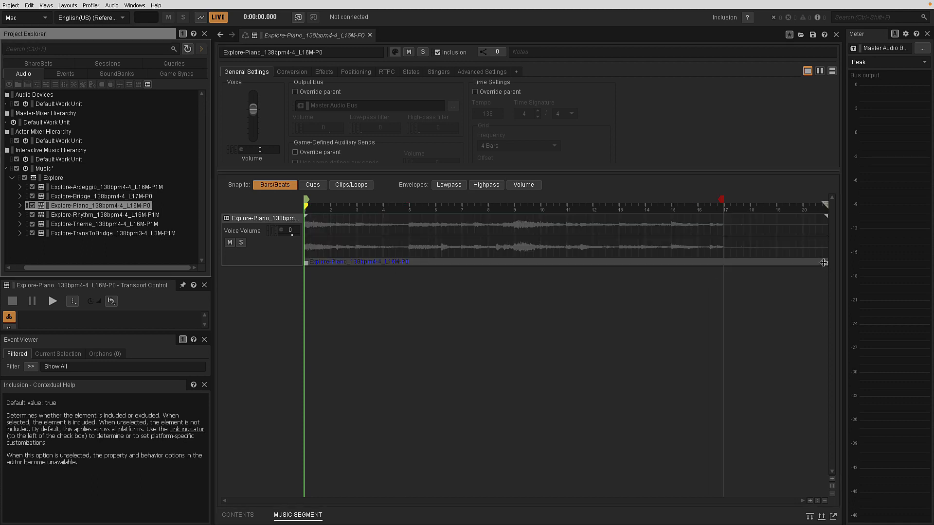
drag(824, 263, 409, 263)
Trim the Explore-Rhythm clip to end at bar 5 and move the segment's exit cue to bar 5.
click(71, 215)
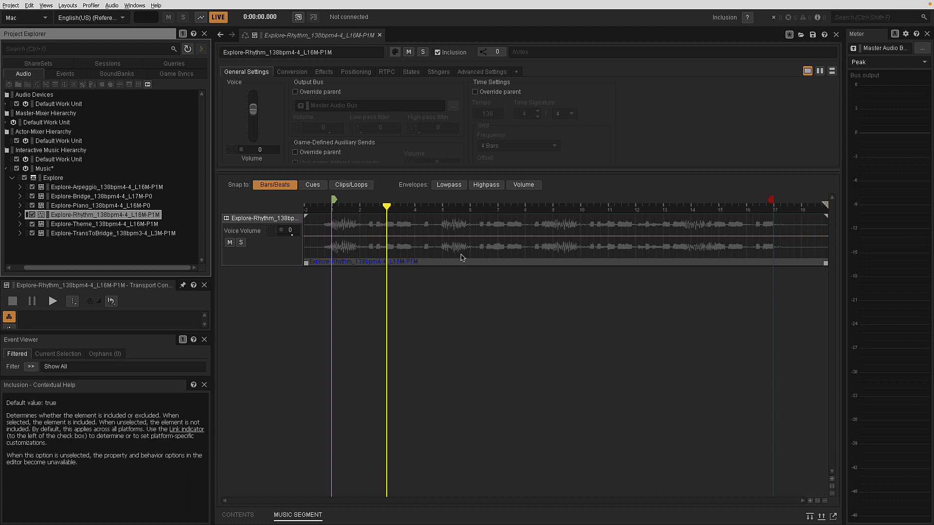
mouse_move(826, 264)
mouse_down()
mouse_move(419, 265)
mouse_move(440, 270)
mouse_up()
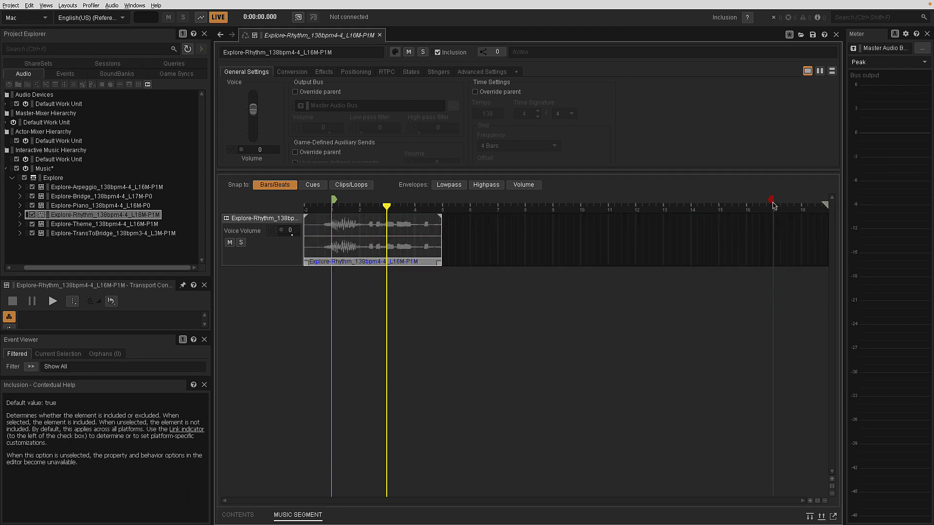
mouse_move(770, 198)
mouse_down()
mouse_move(428, 199)
mouse_move(440, 198)
mouse_up()
drag(440, 262, 805, 273)
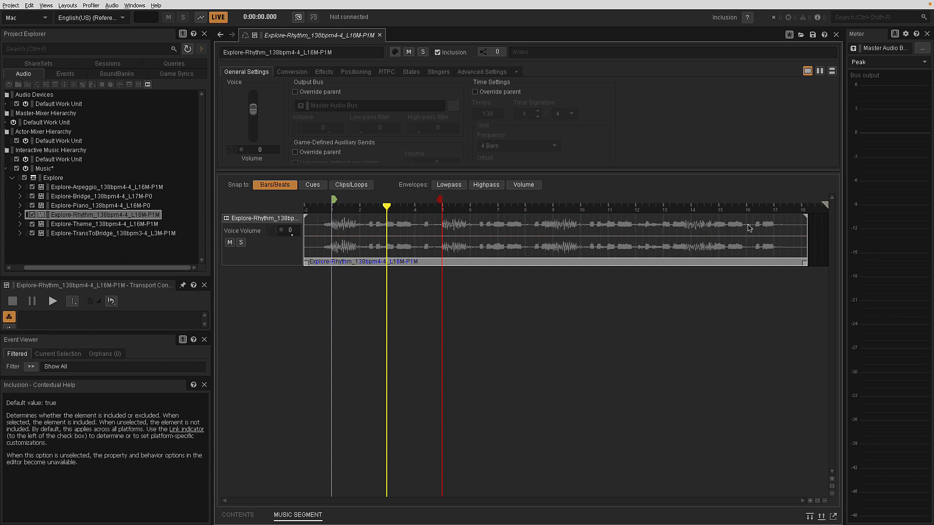
drag(804, 263, 442, 252)
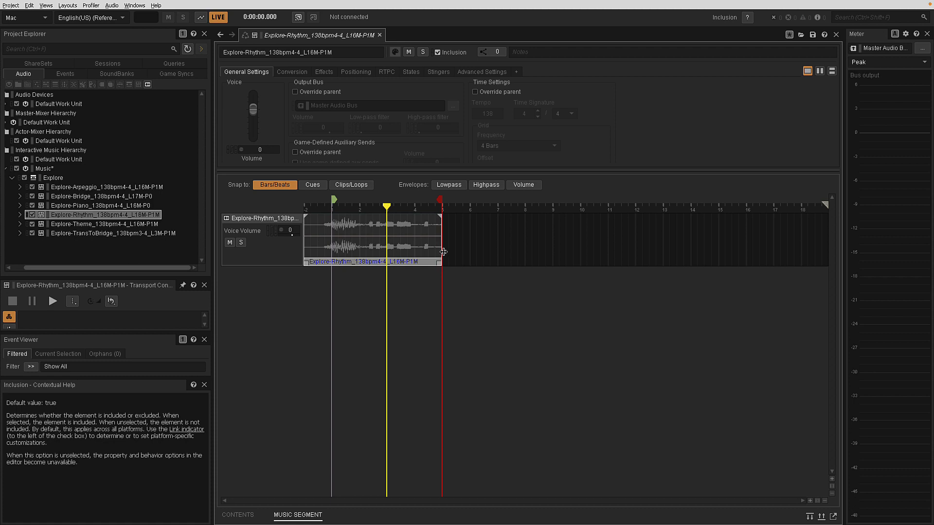
Trim the Explore-Theme clip to end at bar 5 and move its exit cue to the same bar.
click(81, 225)
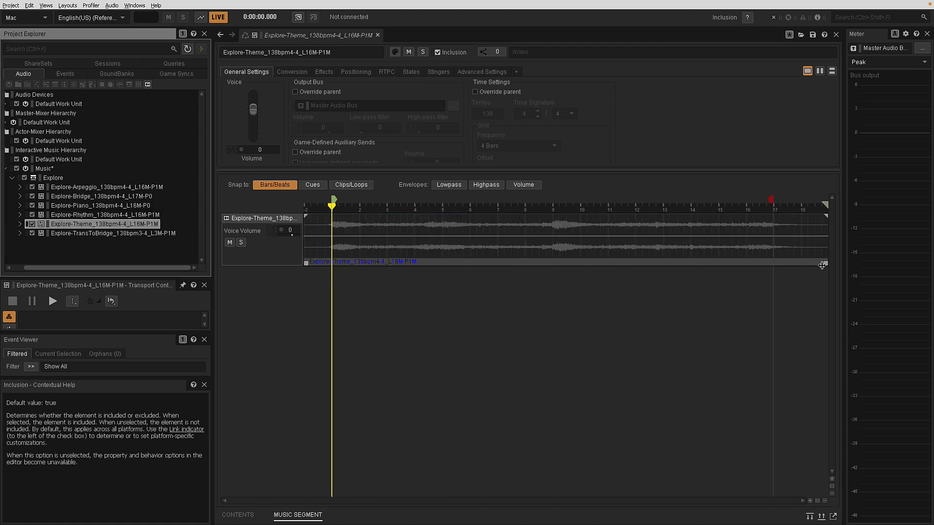
drag(822, 264, 441, 263)
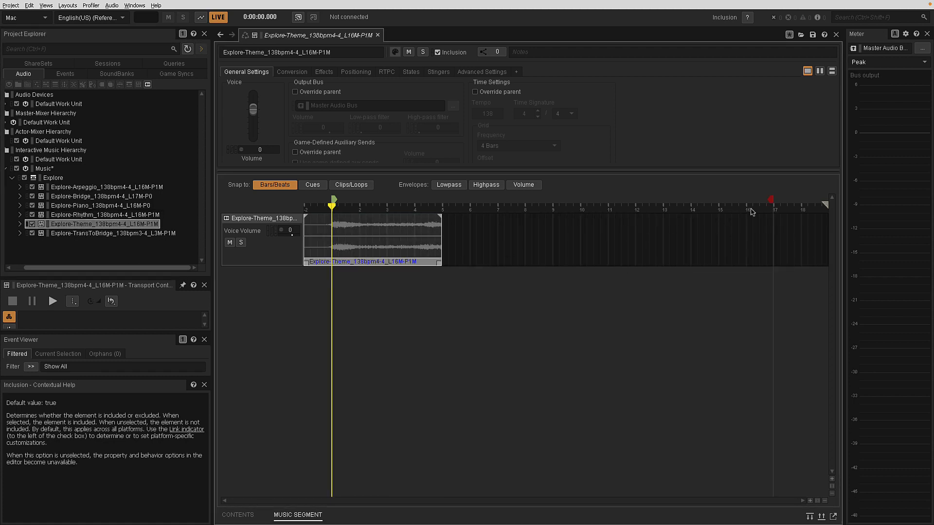
drag(769, 202, 442, 201)
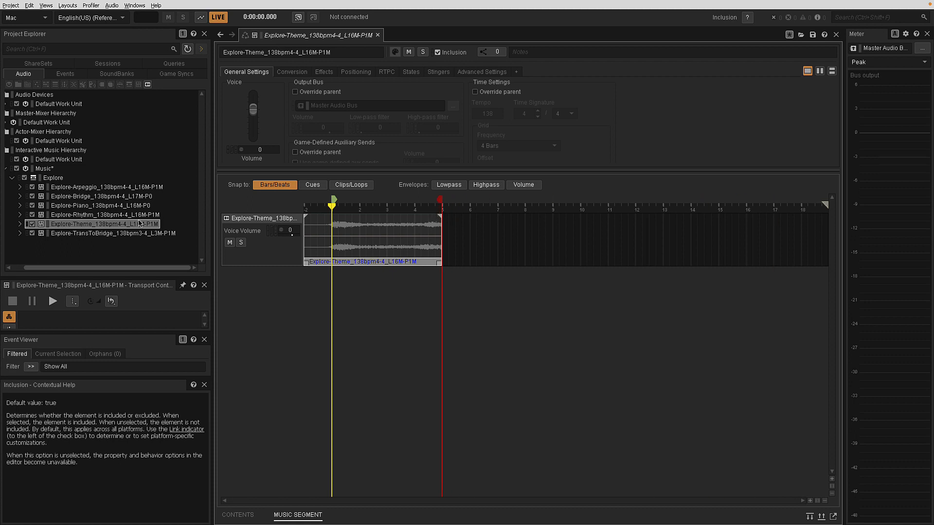
Extend the Explore-Theme clip to end at bar 9 and move its exit cue to bar 9.
click(88, 236)
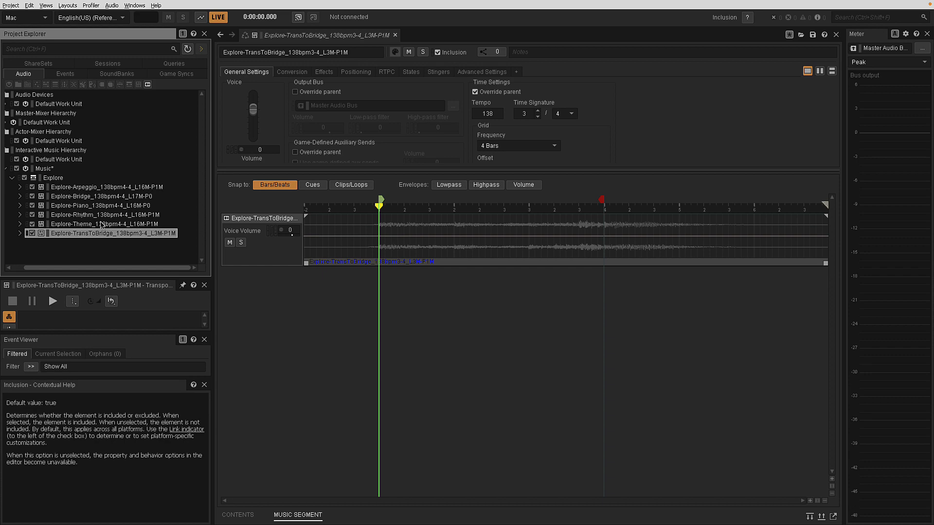
click(102, 226)
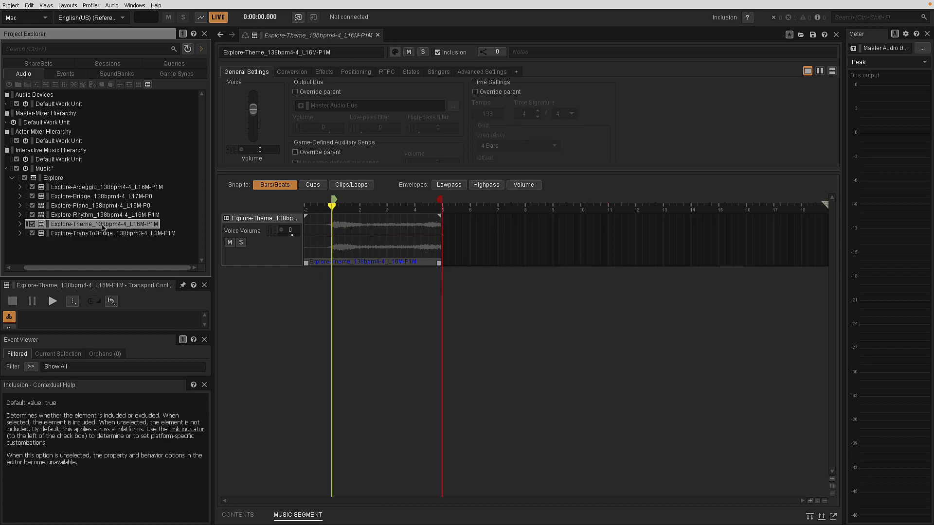
drag(440, 263, 564, 270)
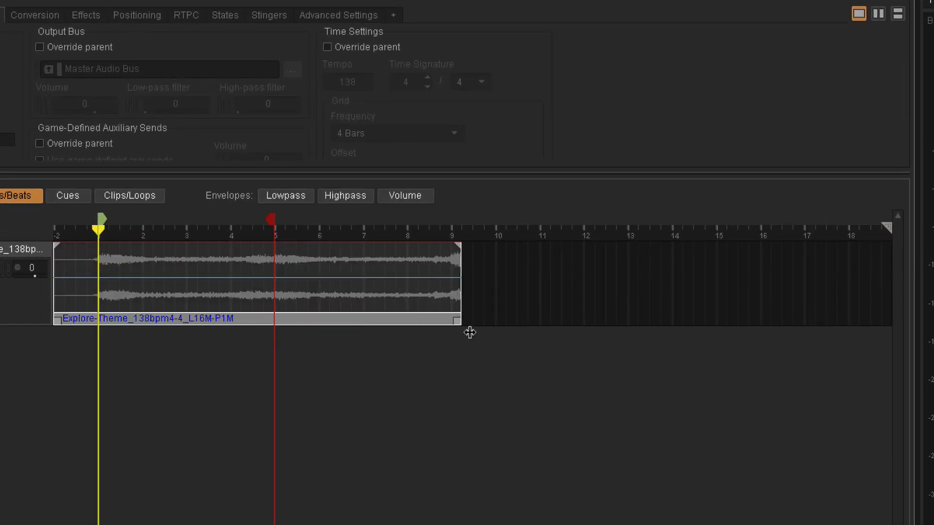
drag(469, 333, 496, 334)
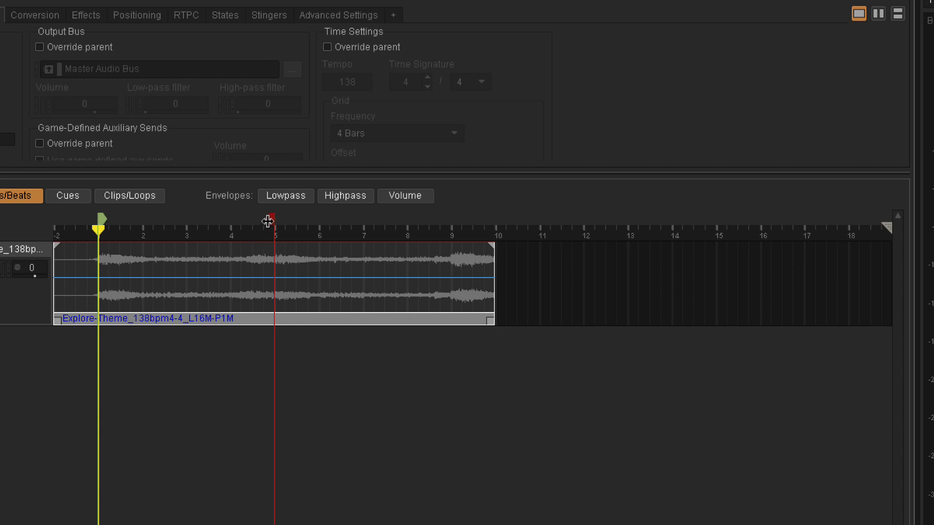
drag(270, 220, 495, 335)
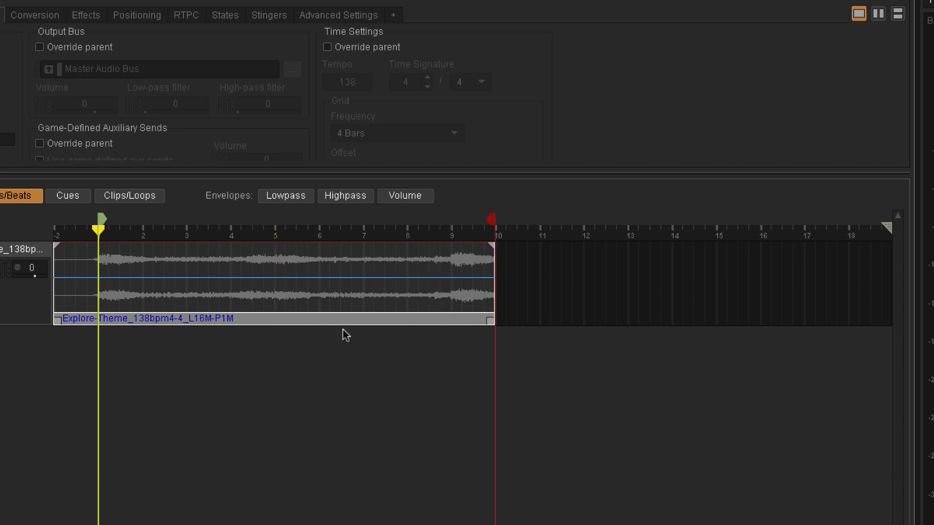
drag(488, 320, 444, 319)
drag(490, 222, 443, 224)
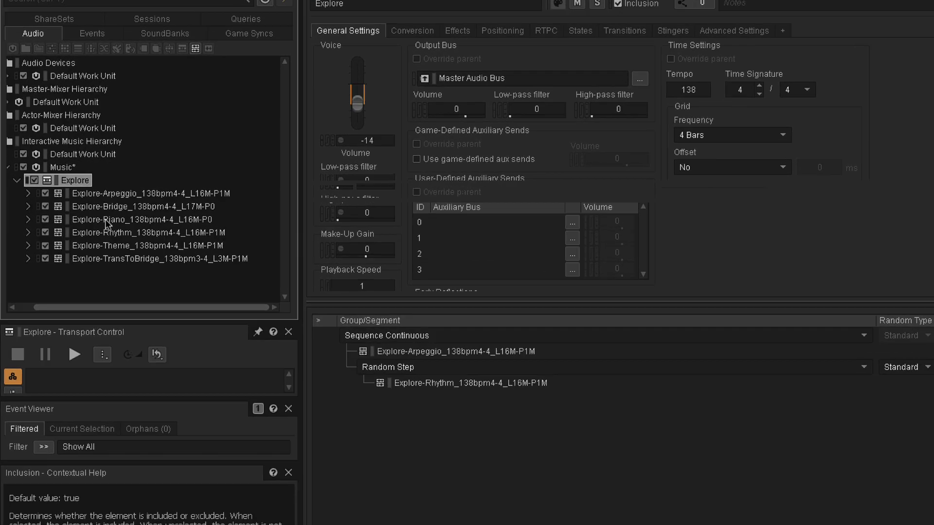
Add the Explore-Piano and Explore-Theme segments below Explore-Rhythm in the Random Step group of the Explore playlist.
click(106, 220)
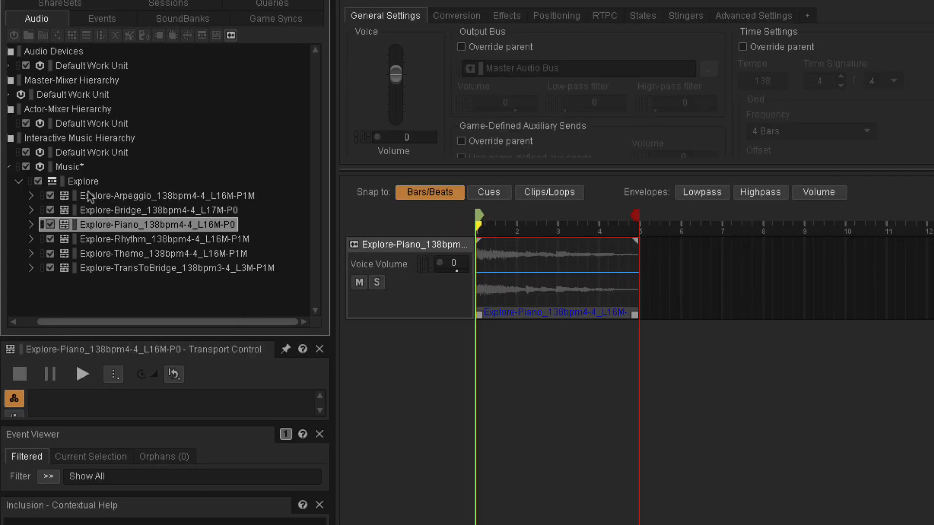
click(80, 181)
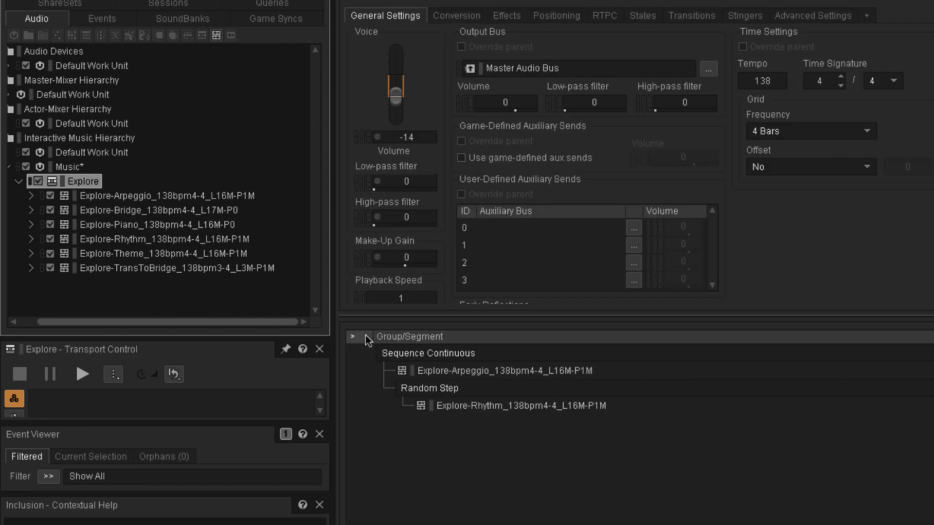
drag(118, 228, 486, 414)
drag(109, 253, 532, 439)
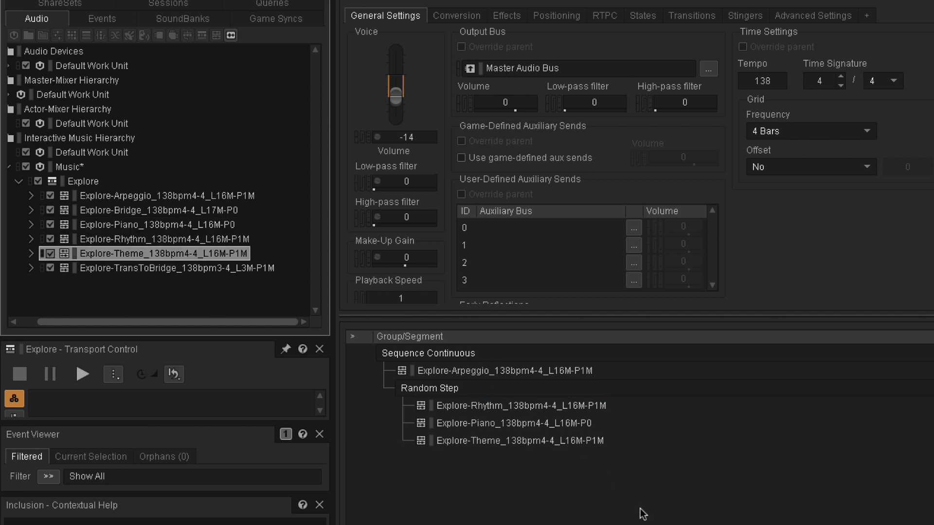
Set the nested group's play mode to Sequence Continuous and open the Randomizer for Explore-Rhythm's loop count.
click(424, 388)
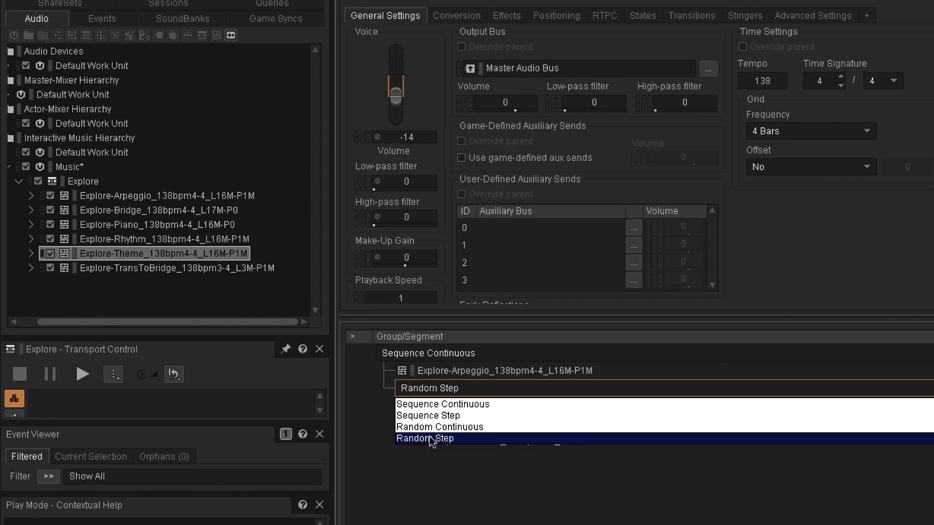
click(431, 405)
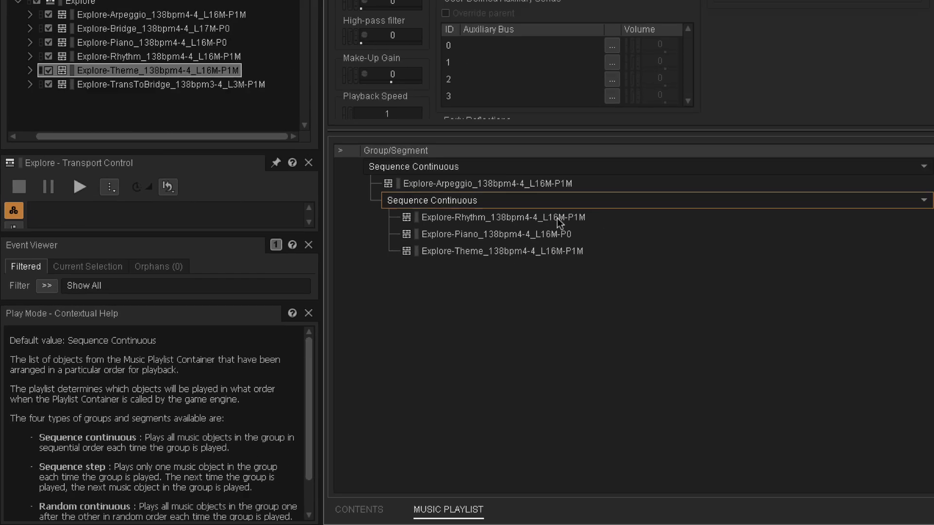
click(703, 139)
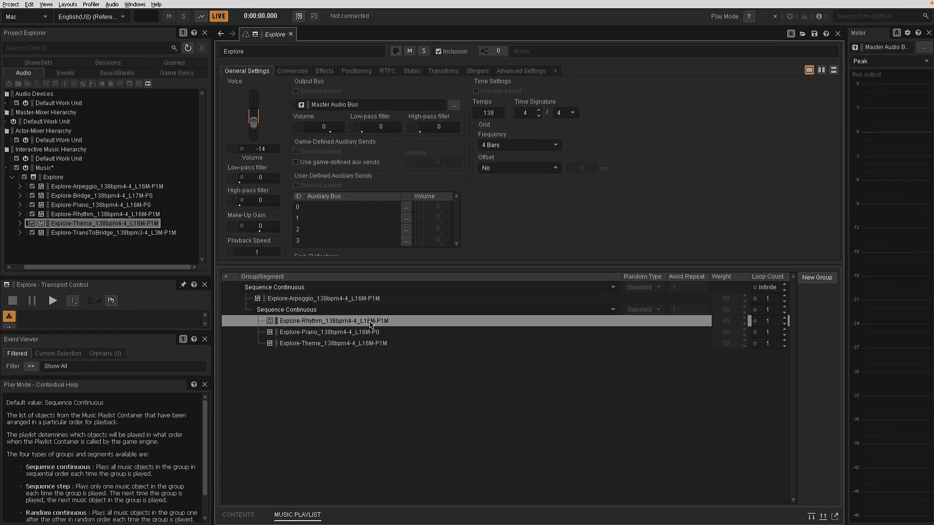
click(754, 321)
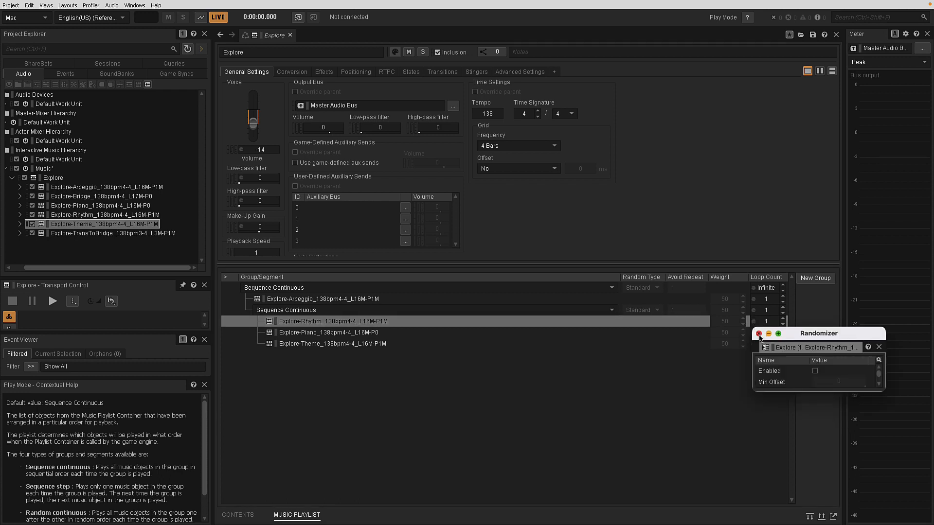
Close the Randomizer and set the nested group's play mode to Random Continuous in the Explore playlist.
click(759, 334)
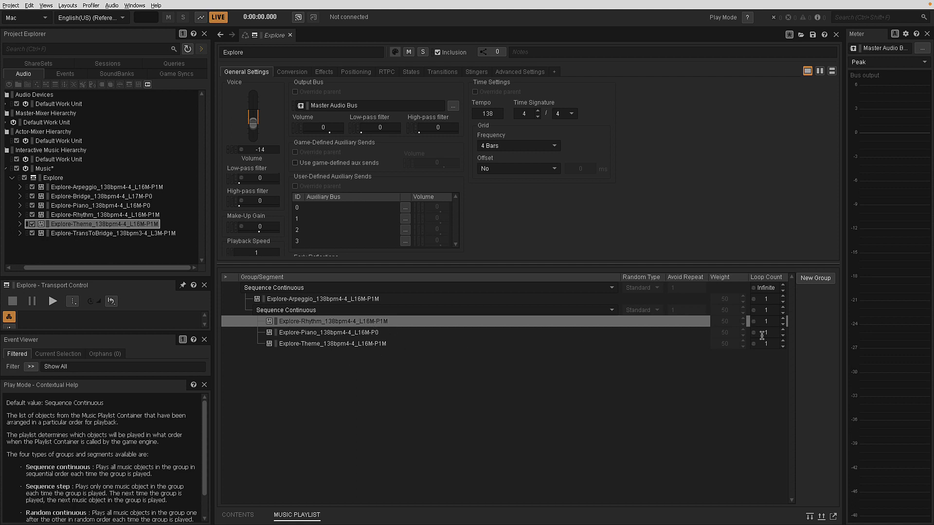
click(281, 312)
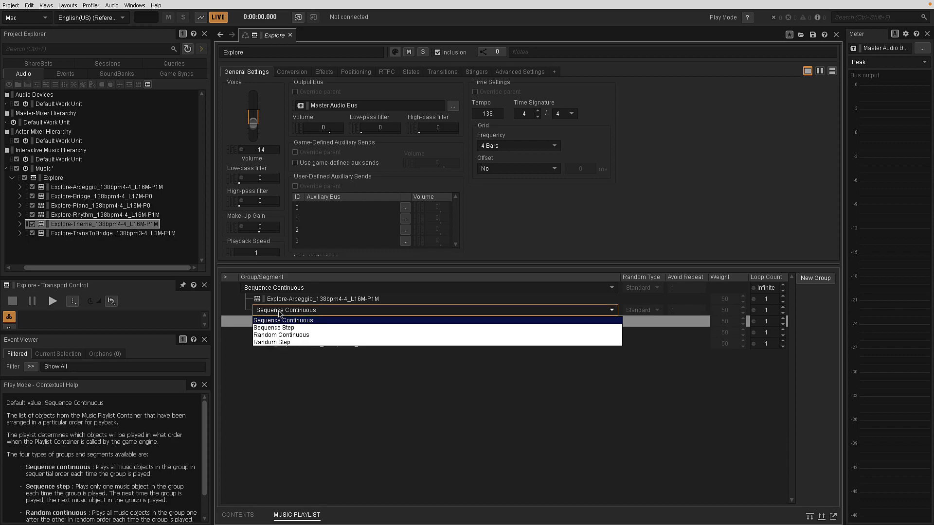
click(302, 298)
click(310, 297)
click(311, 297)
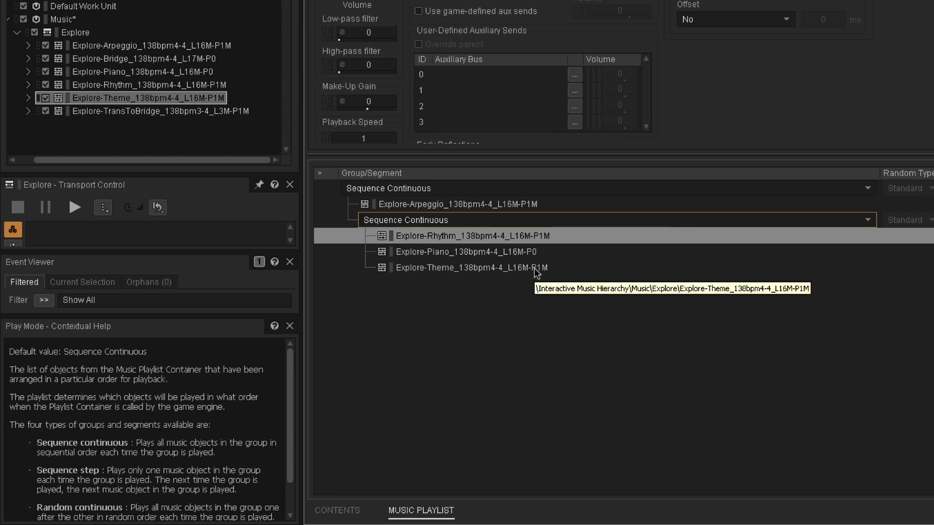
click(538, 219)
click(434, 252)
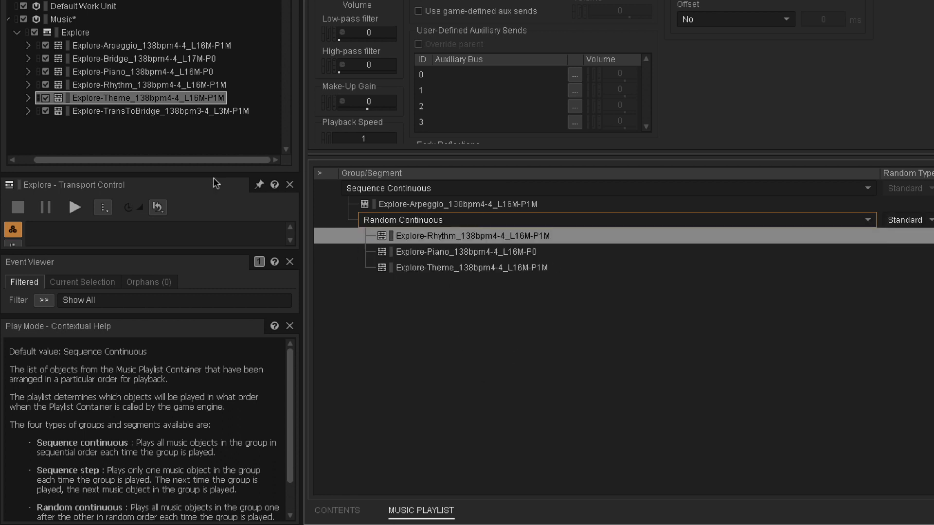
scroll(167, 478, down, 1)
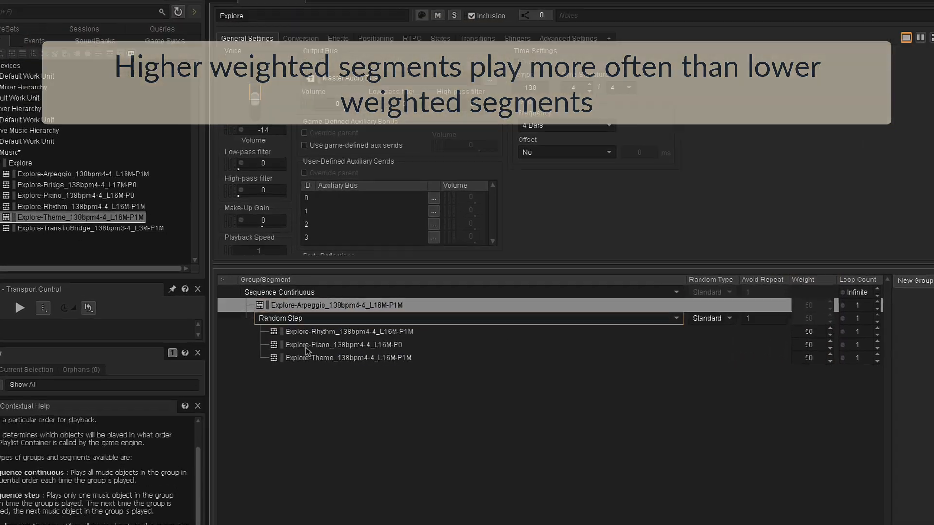
Try Random Continuous on the nested group, then return its play mode to Random Step.
click(297, 319)
click(295, 348)
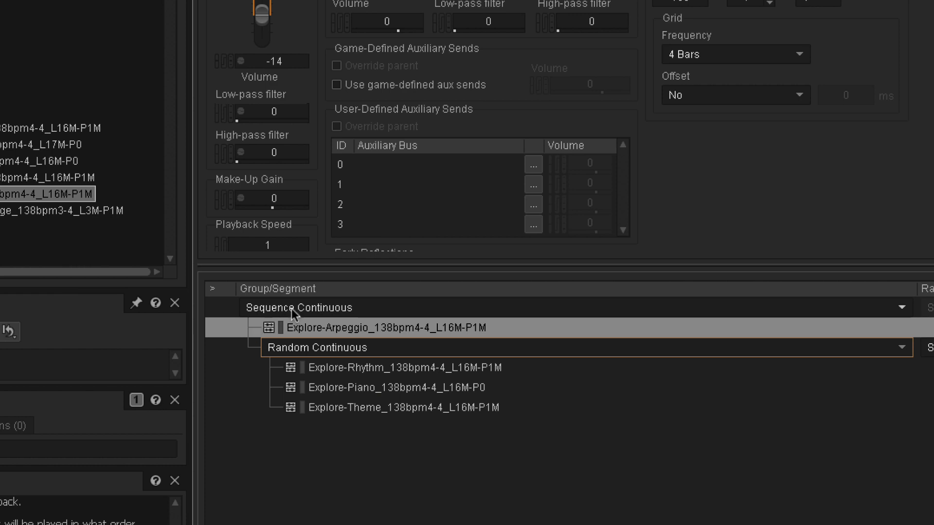
click(390, 349)
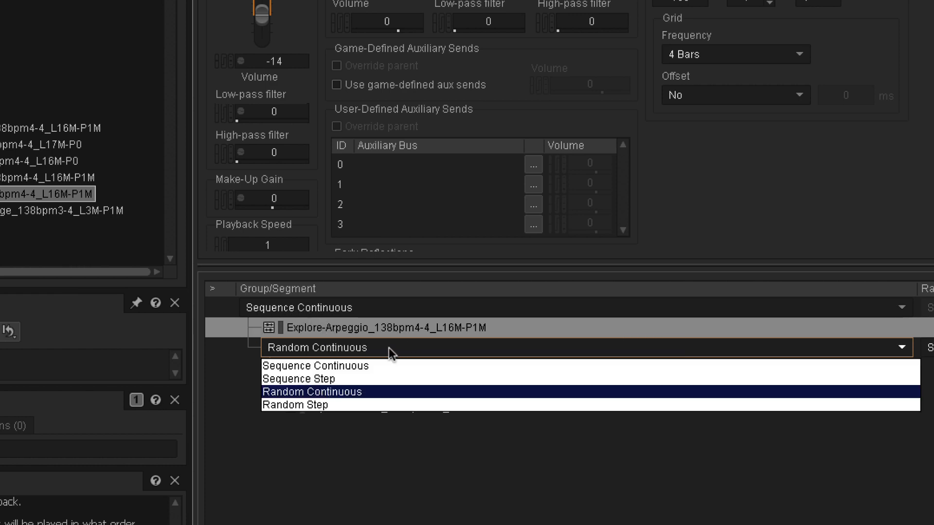
click(392, 404)
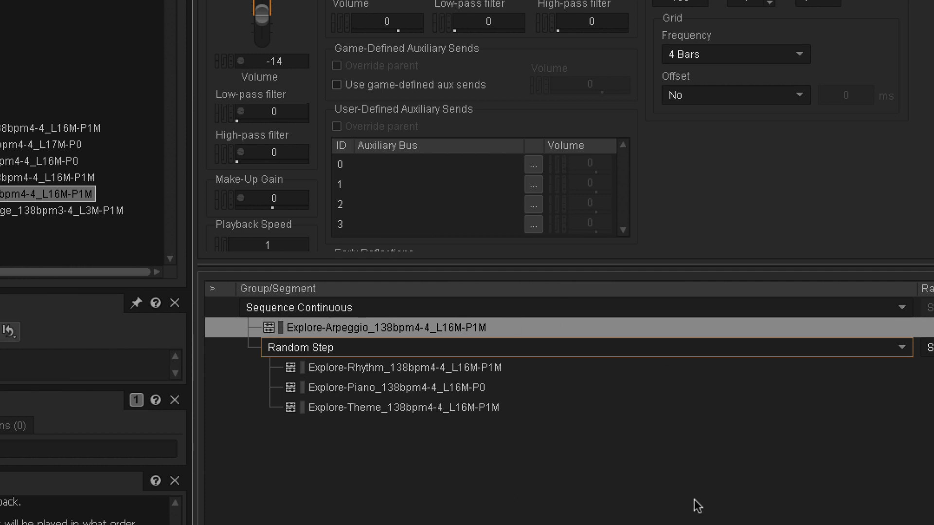
Examine the weight setting of the Explore-Rhythm segment in the Random Step group.
click(437, 407)
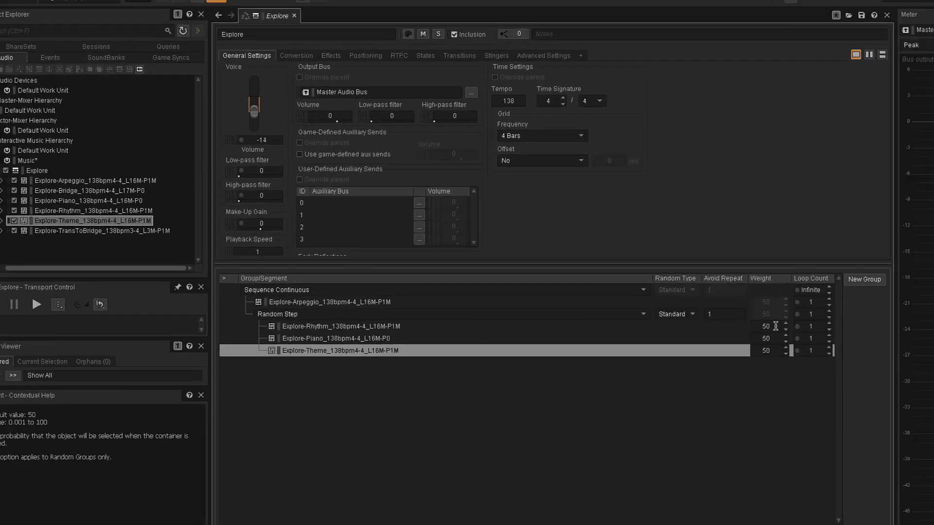
click(729, 322)
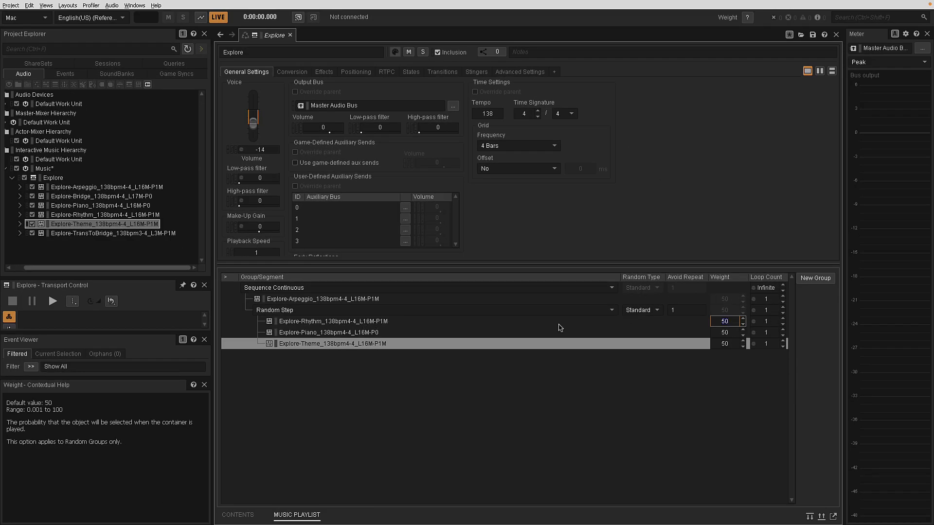
click(473, 322)
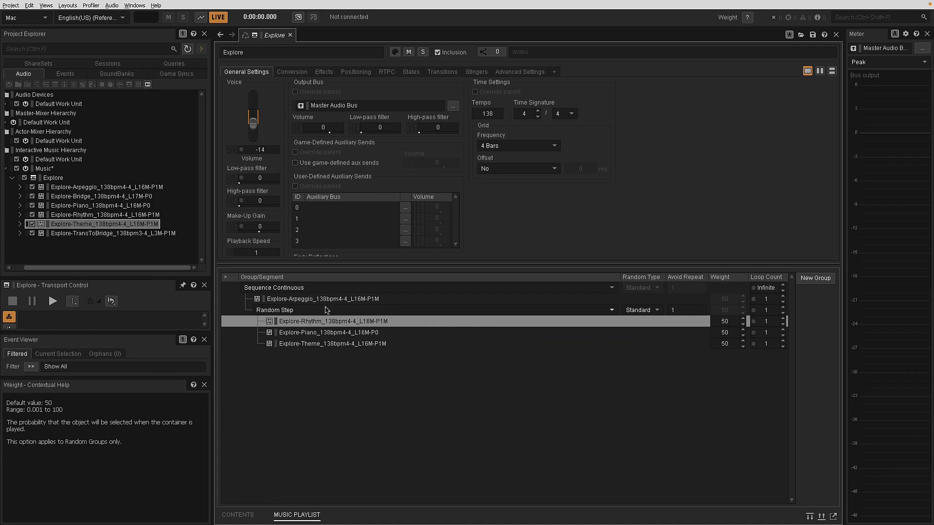
click(343, 408)
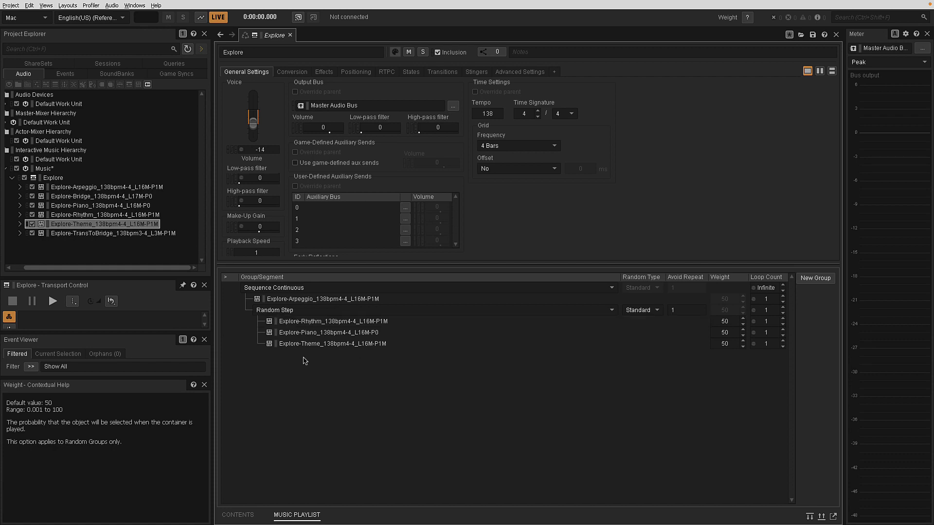
Play the Explore playlist container to check how the Random Step group behaves, and stop playback.
click(52, 178)
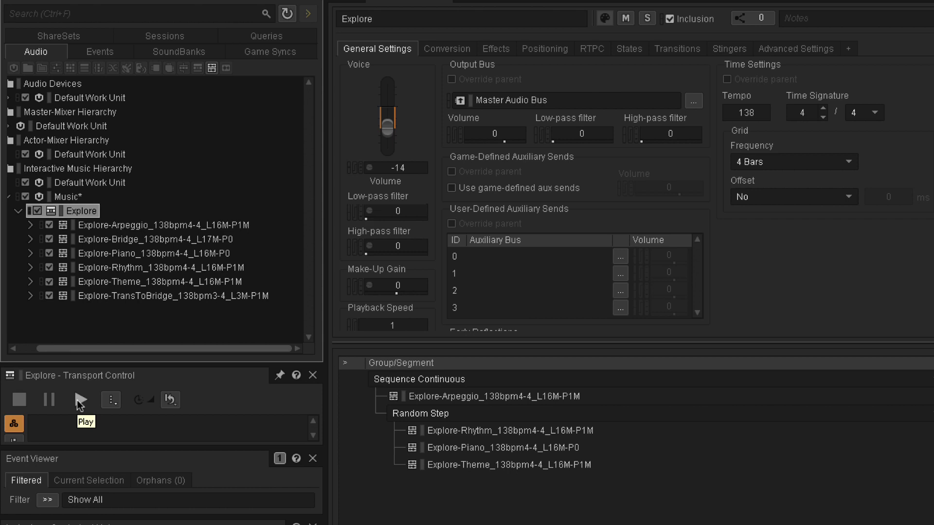
click(79, 401)
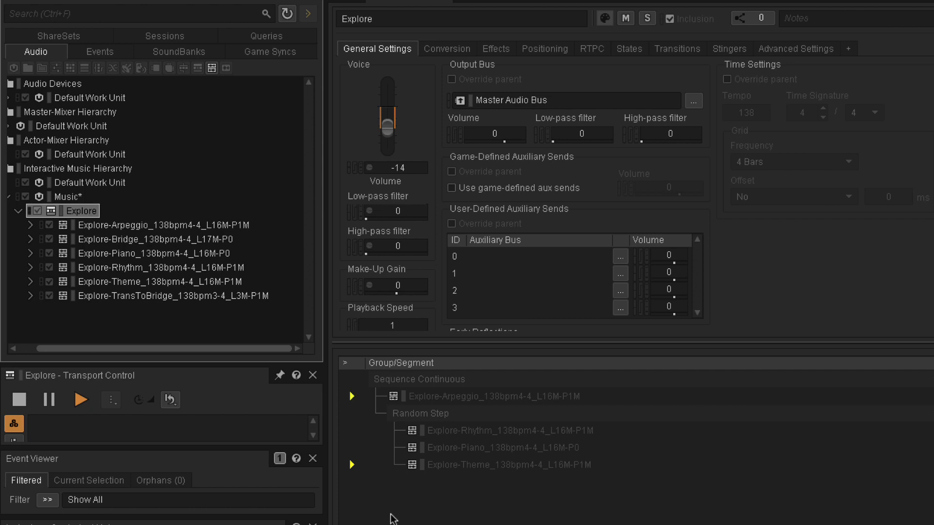
click(16, 402)
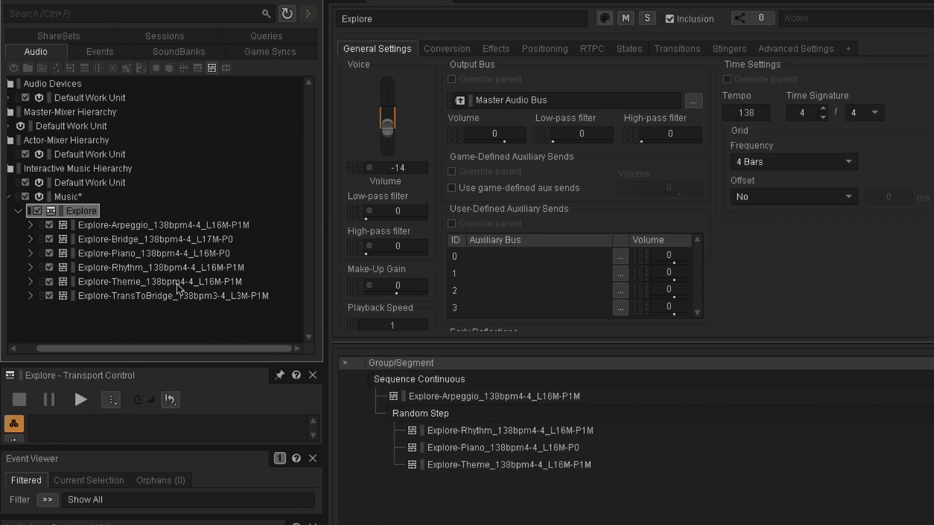
Shorten the Explore-Theme clip to end at bar 5 and move its exit cue to match the clip's end.
click(157, 282)
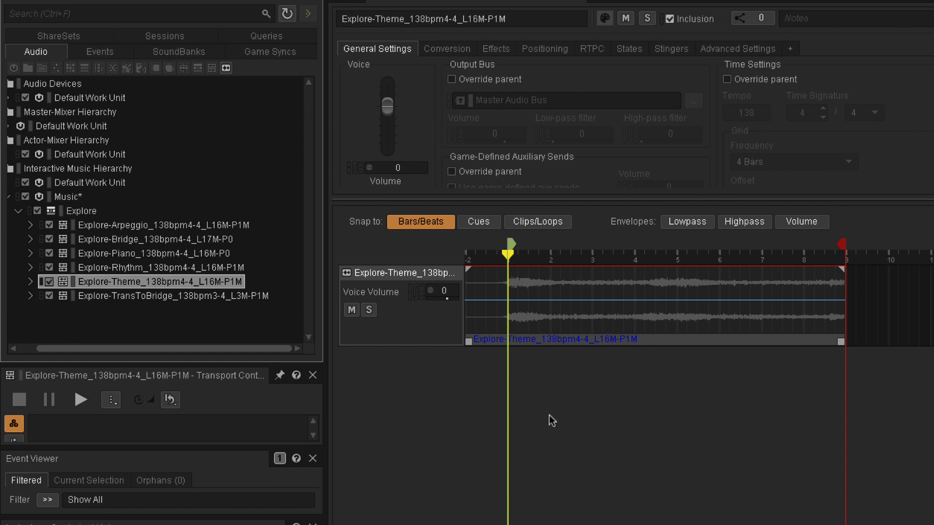
drag(841, 342, 633, 341)
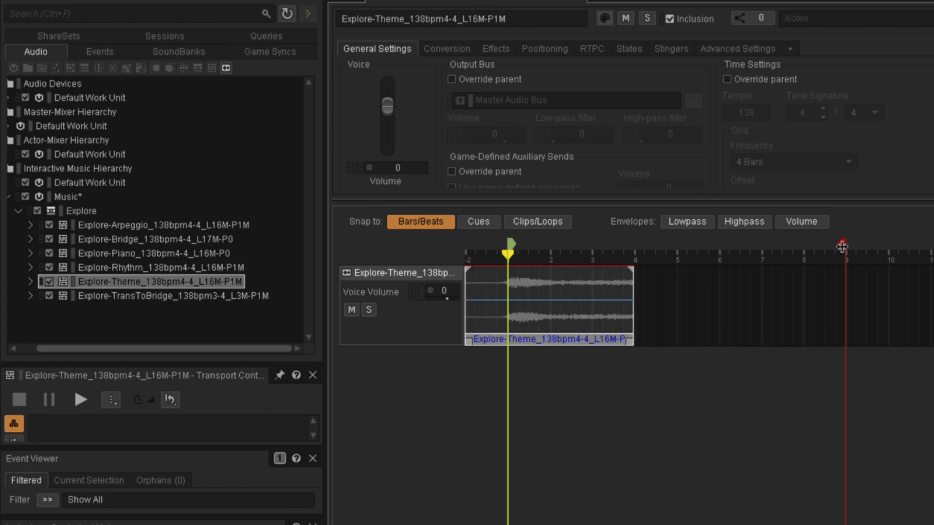
drag(842, 247, 633, 249)
click(163, 269)
click(185, 283)
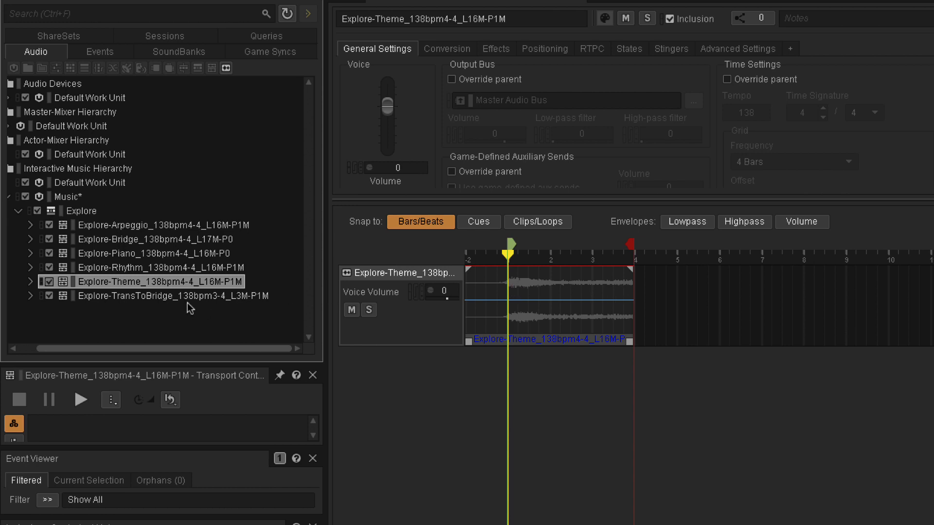
drag(631, 341, 674, 345)
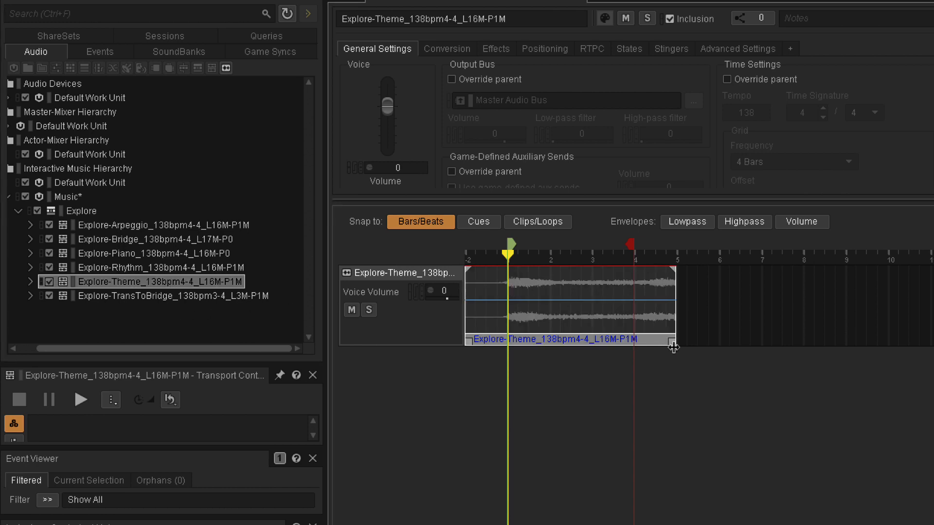
drag(632, 246, 656, 253)
Check the clip lengths of the Explore-Rhythm and Explore-Arpeggio segments and return to the Explore container.
click(81, 210)
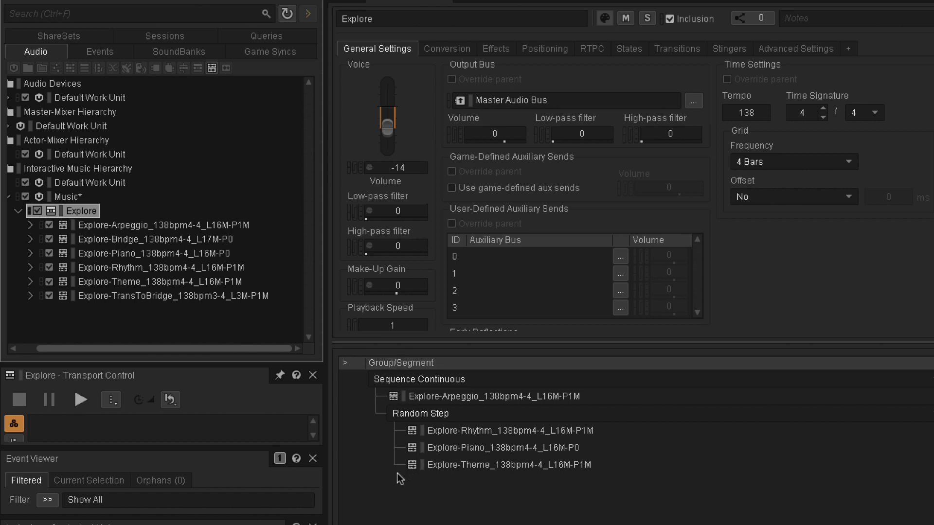
click(129, 270)
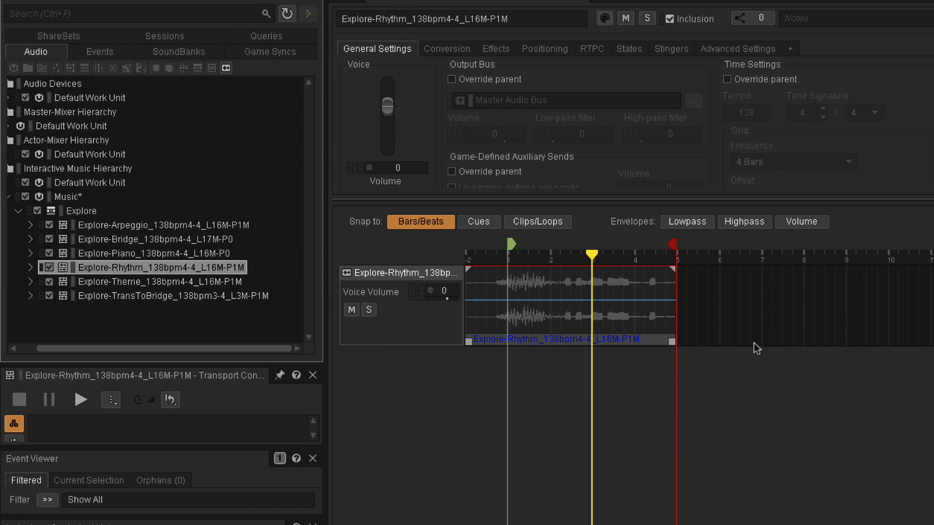
click(103, 224)
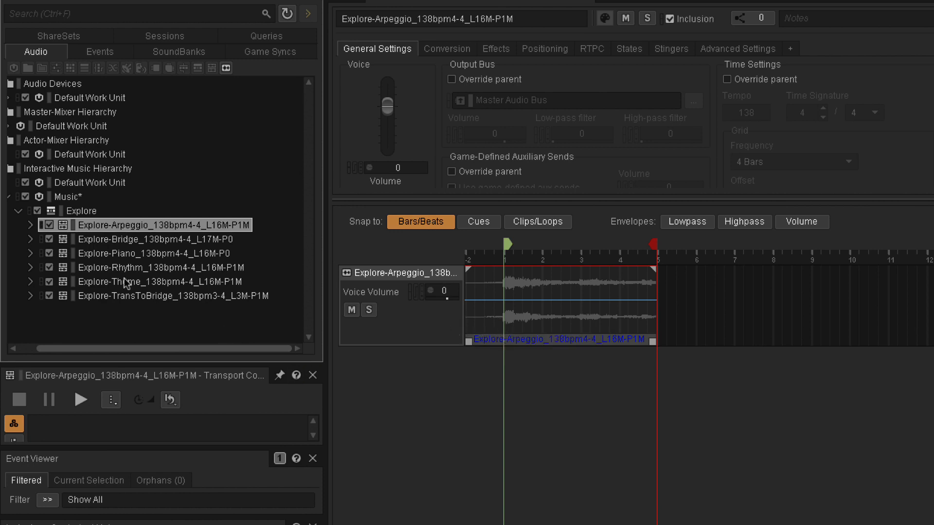
click(85, 212)
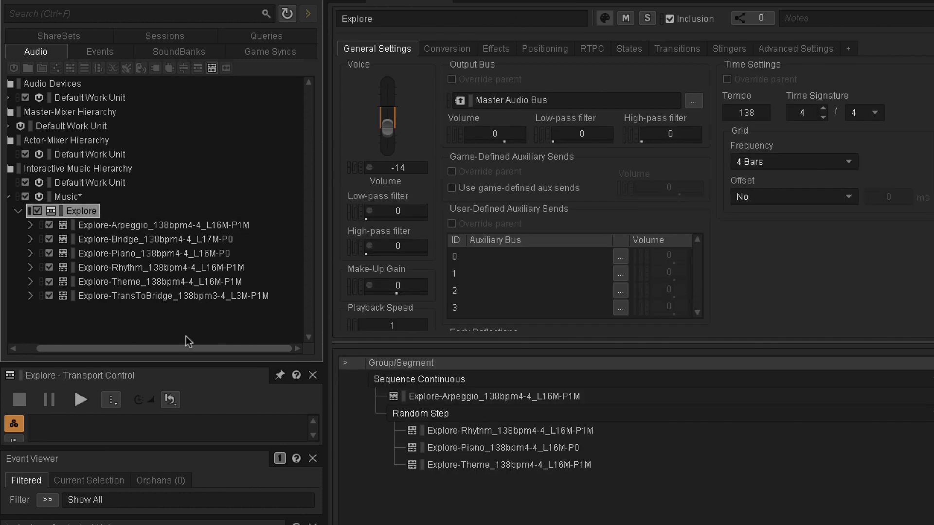
Set the nested group's play mode to Random Continuous and play the Explore container.
click(499, 413)
click(496, 451)
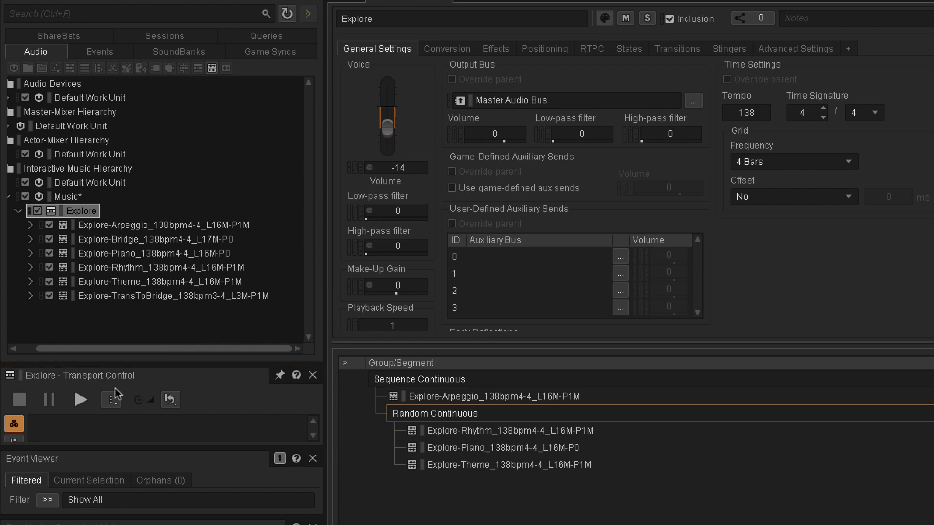
click(82, 403)
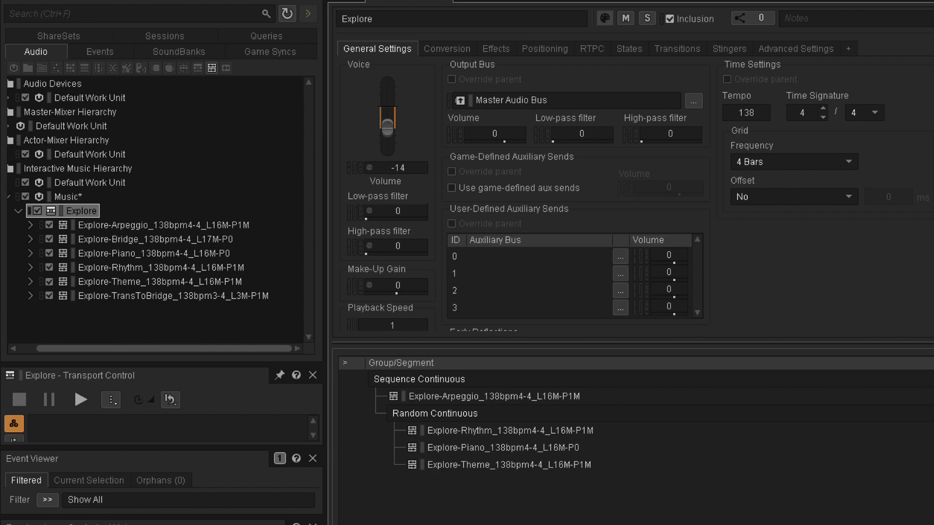
Set the Random Continuous group's random type to Shuffle and audition the Explore container.
click(928, 402)
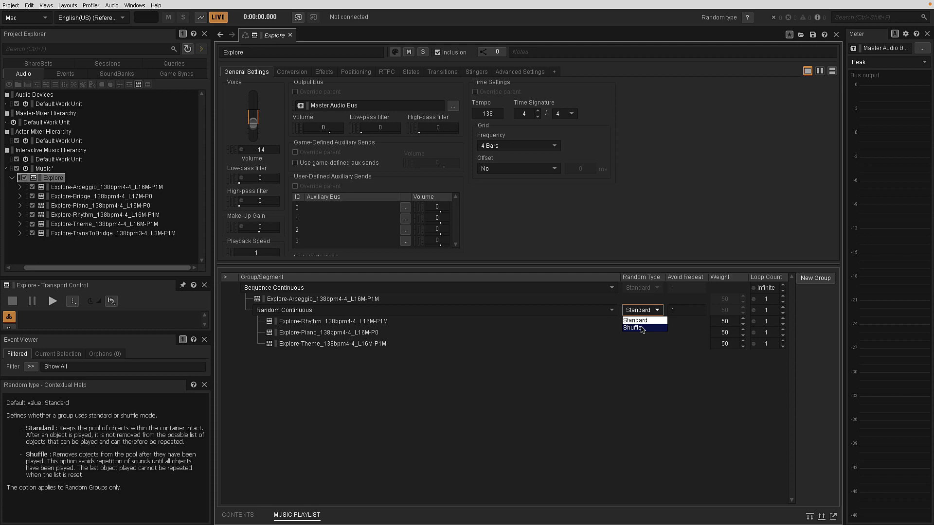
click(642, 328)
click(604, 346)
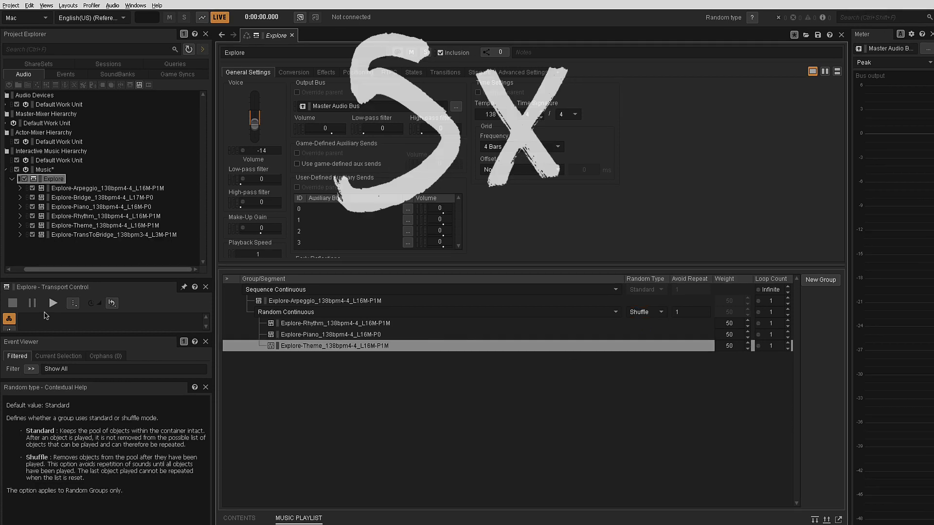
click(53, 304)
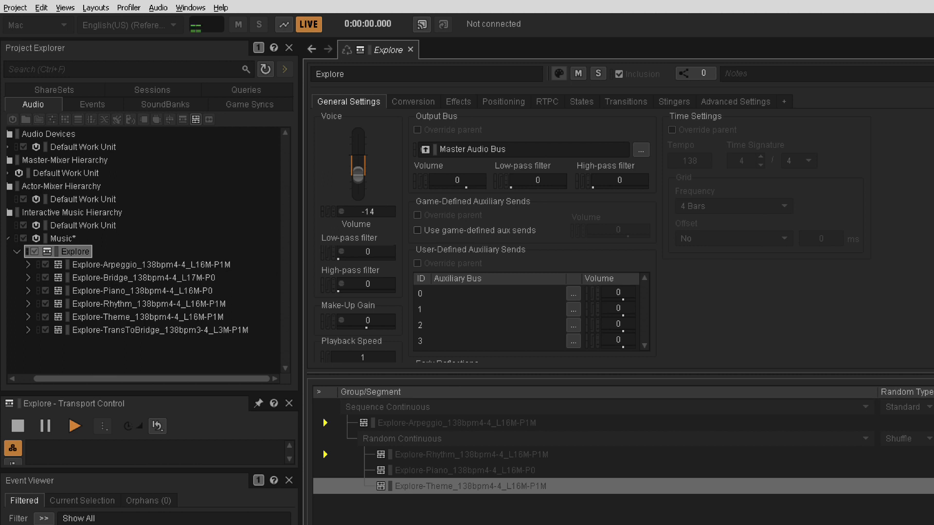
key(space)
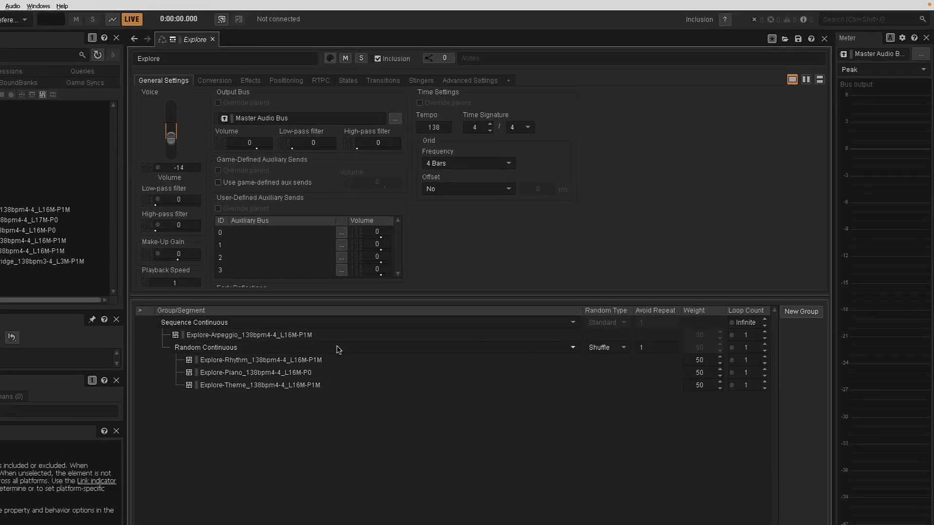
Add a Random Step group inside the Random Continuous group and place the Explore-Bridge segment in it.
click(779, 363)
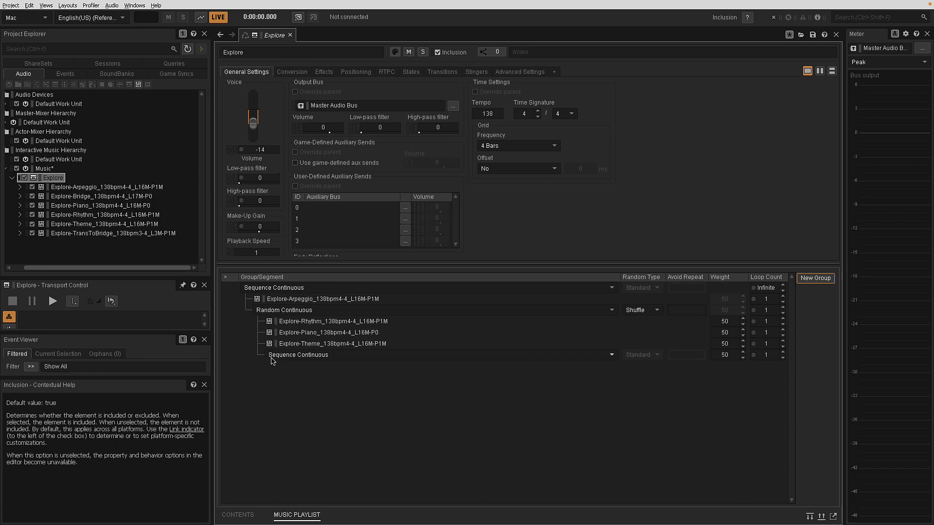
click(276, 357)
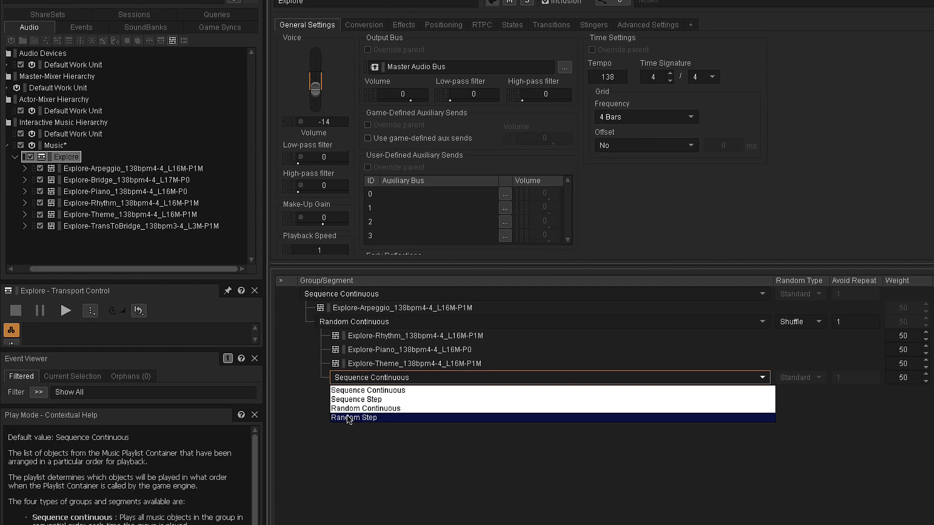
click(348, 418)
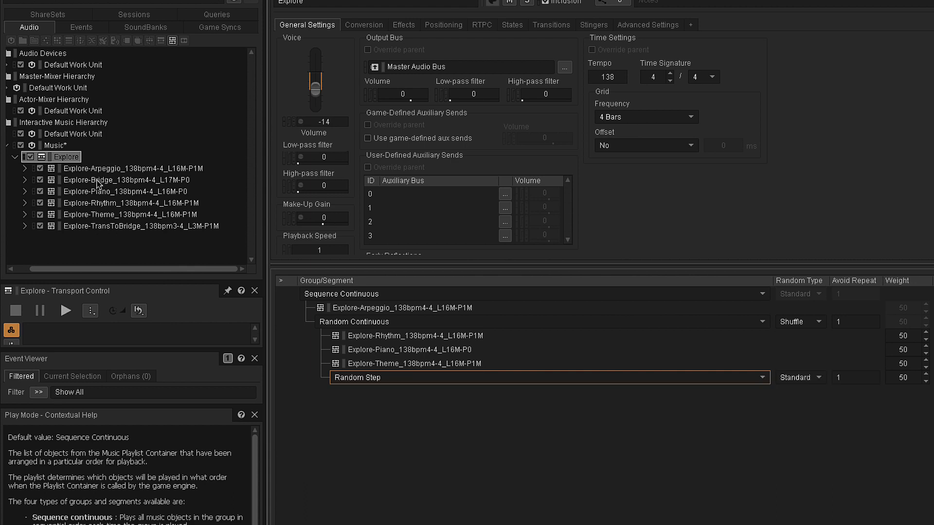
drag(97, 182, 396, 396)
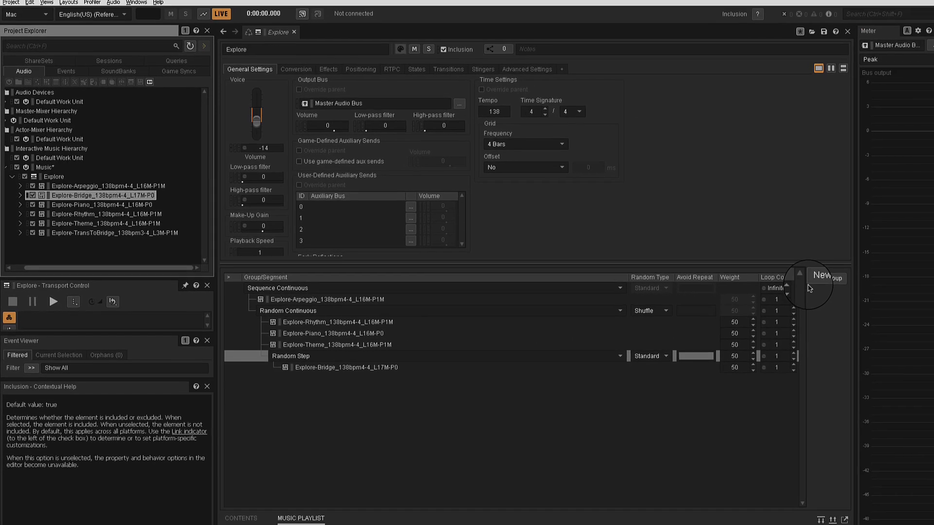
Add a Sequence Continuous group inside the Random Step group and place the Explore-TransToBridge and Explore-Bridge segments in it, in that order.
click(815, 279)
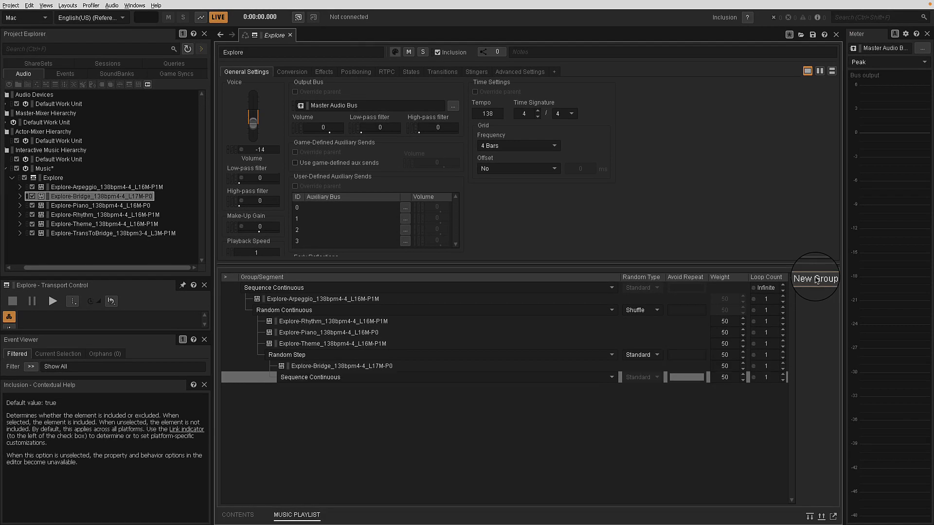
click(306, 380)
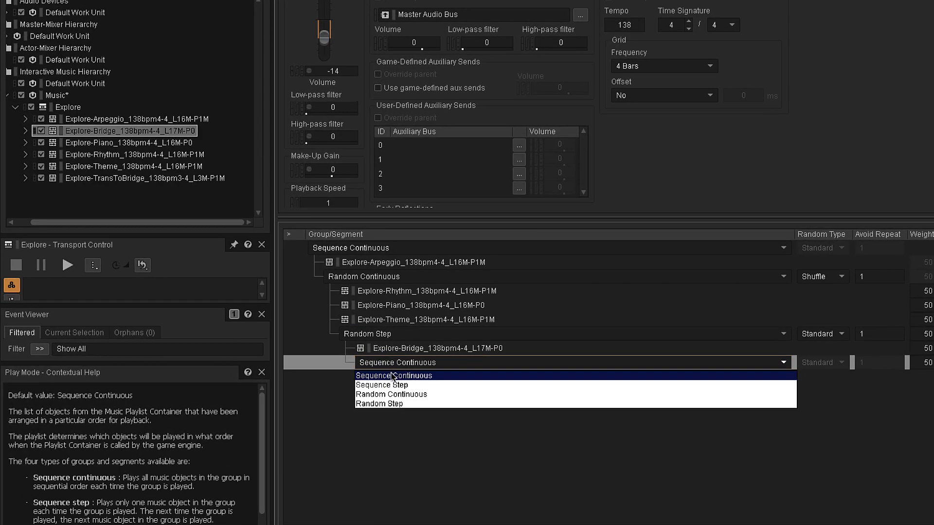
click(305, 380)
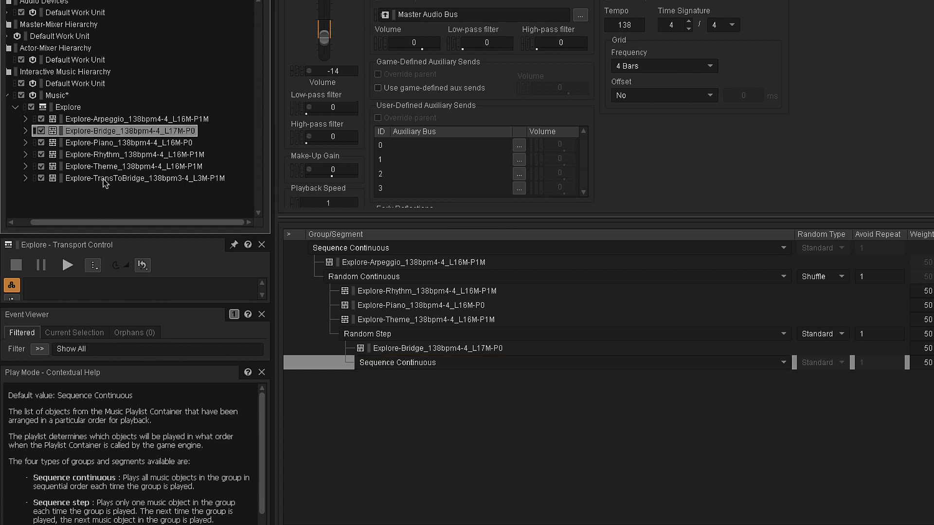
drag(102, 178, 447, 381)
drag(97, 130, 404, 389)
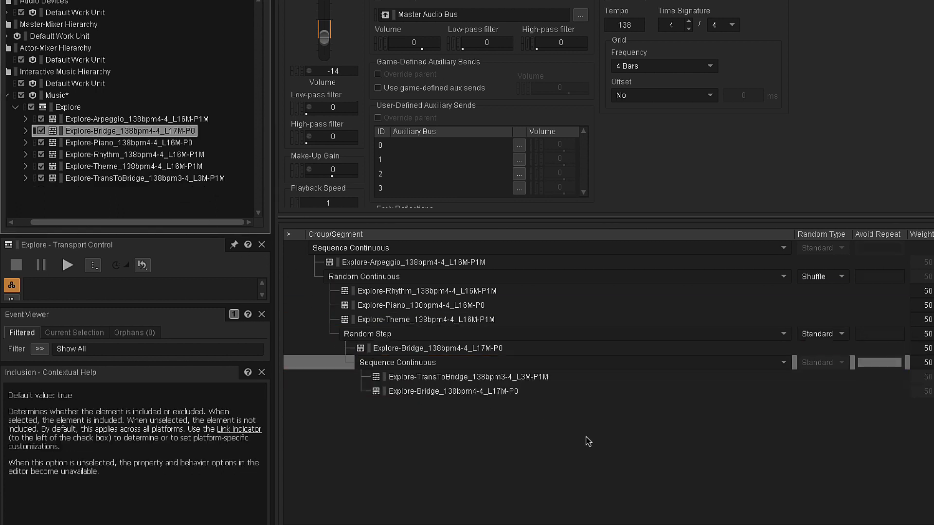
Examine the timelines of the Explore-Bridge and Explore-TransToBridge segments and return to the Explore container.
double_click(97, 137)
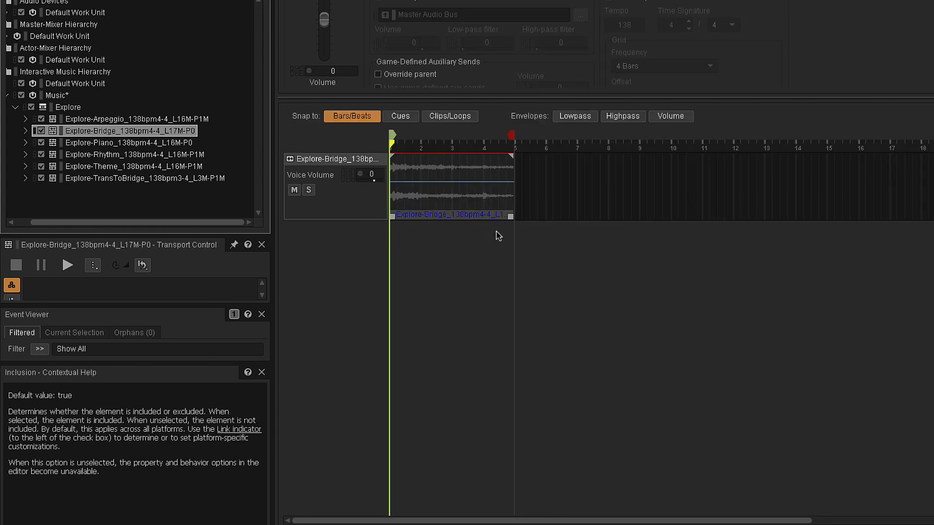
click(78, 181)
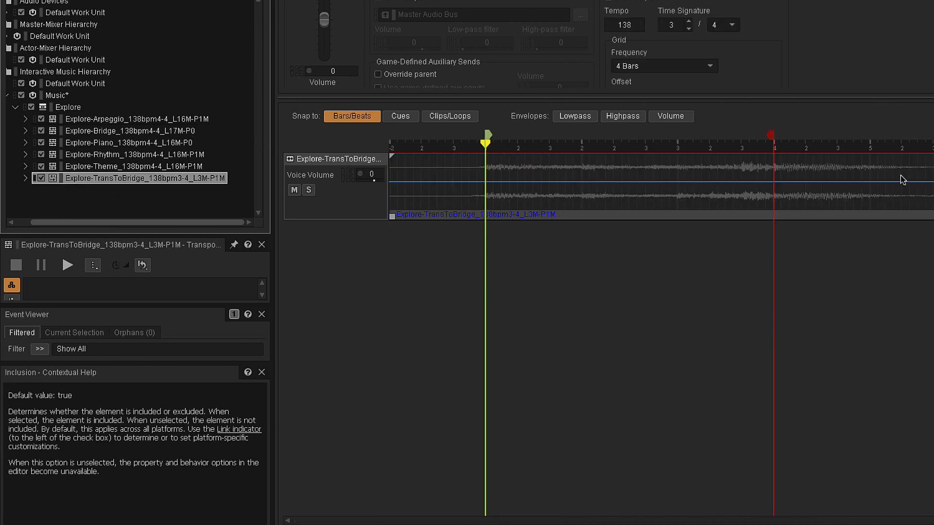
click(63, 108)
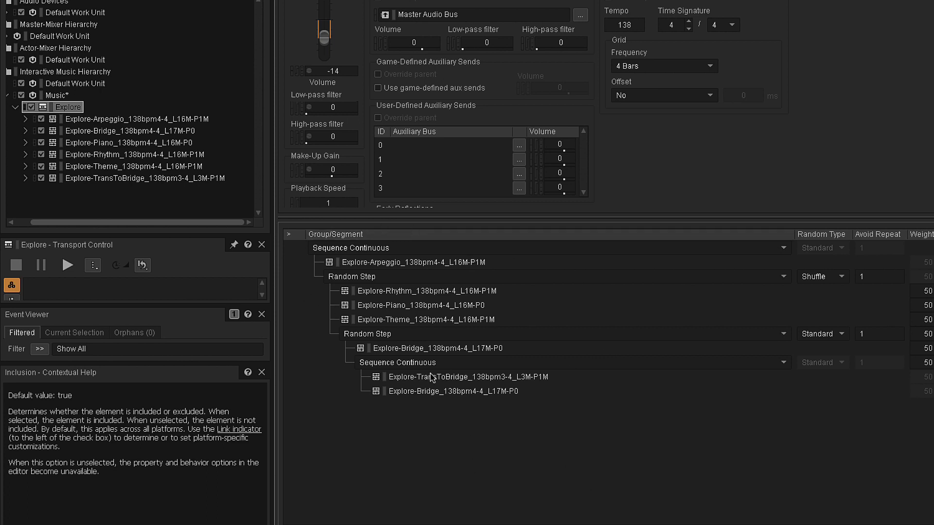
Audition the Explore container and set the play mode of the group holding the Rhythm, Piano and Theme segments to Random Continuous.
click(68, 265)
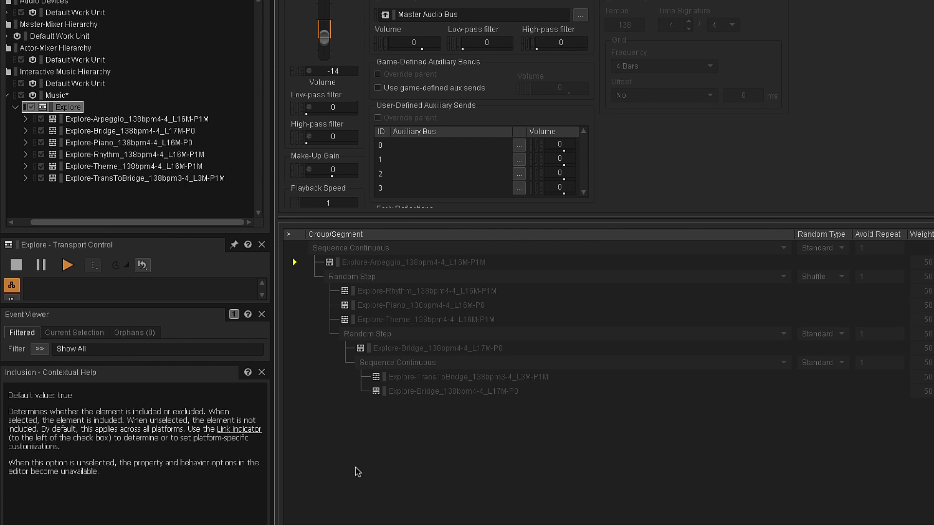
key(space)
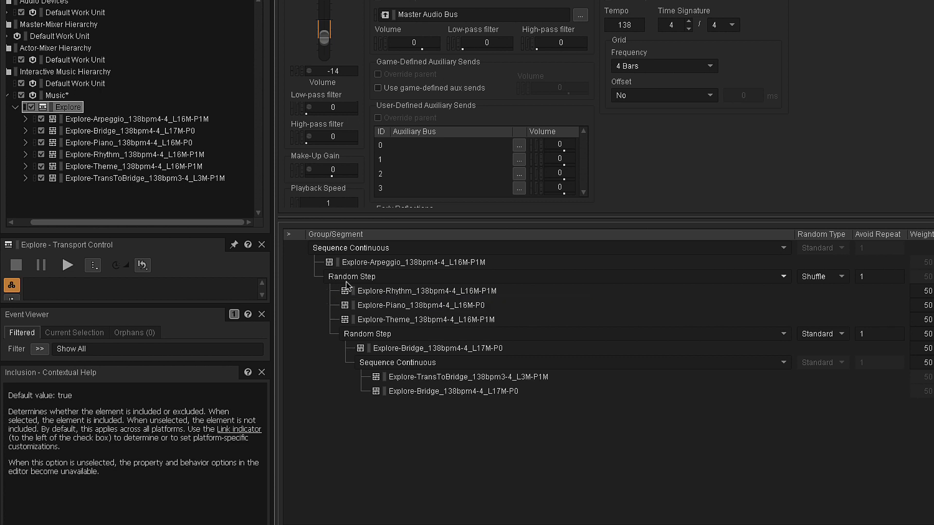
click(366, 279)
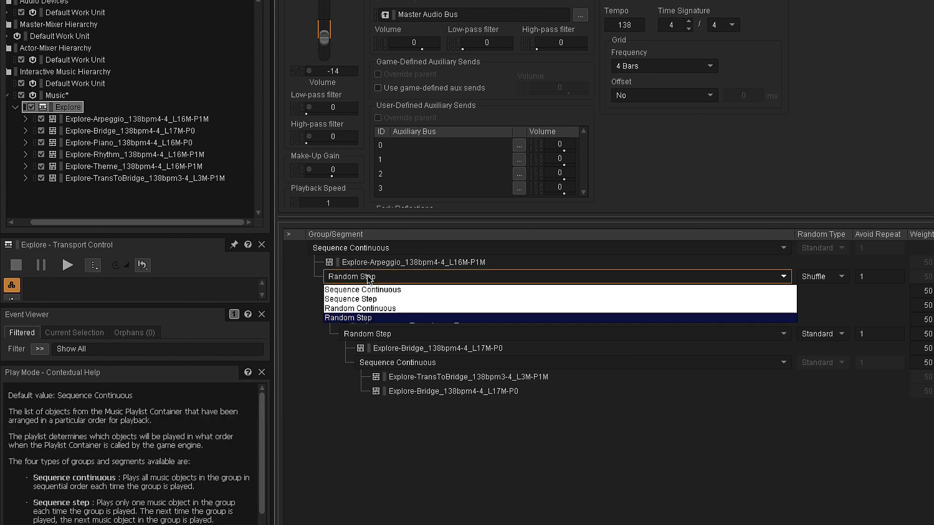
click(408, 310)
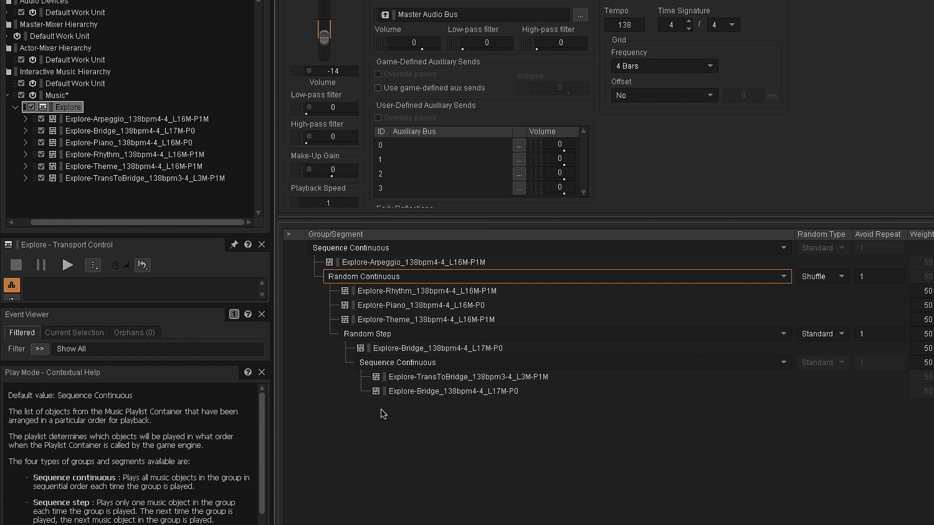
click(358, 279)
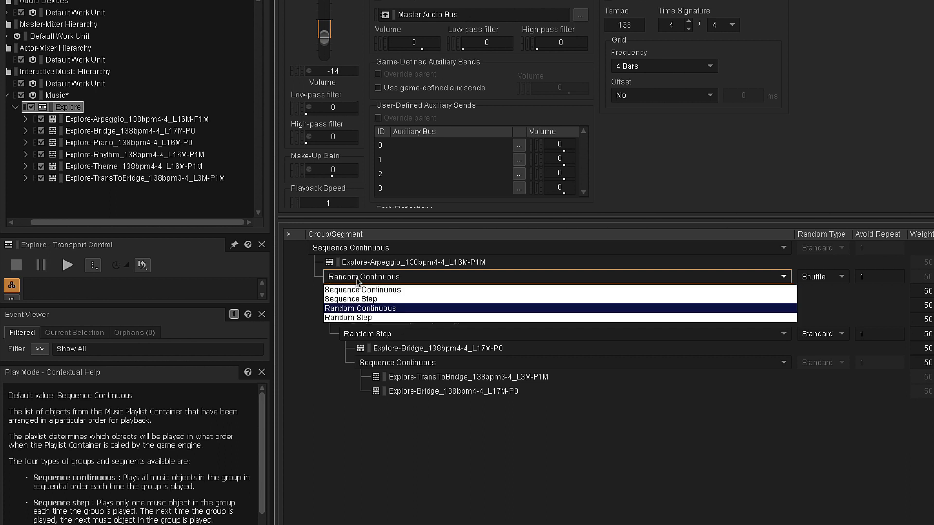
click(356, 309)
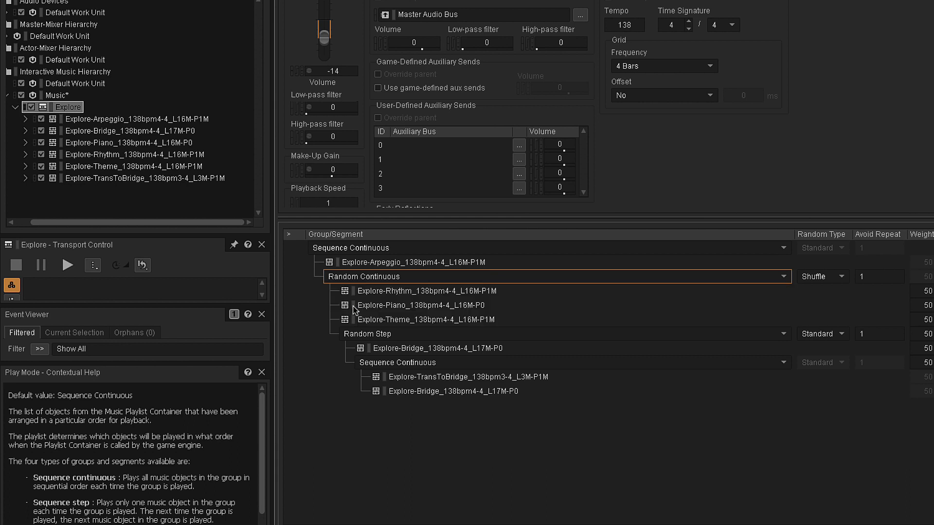